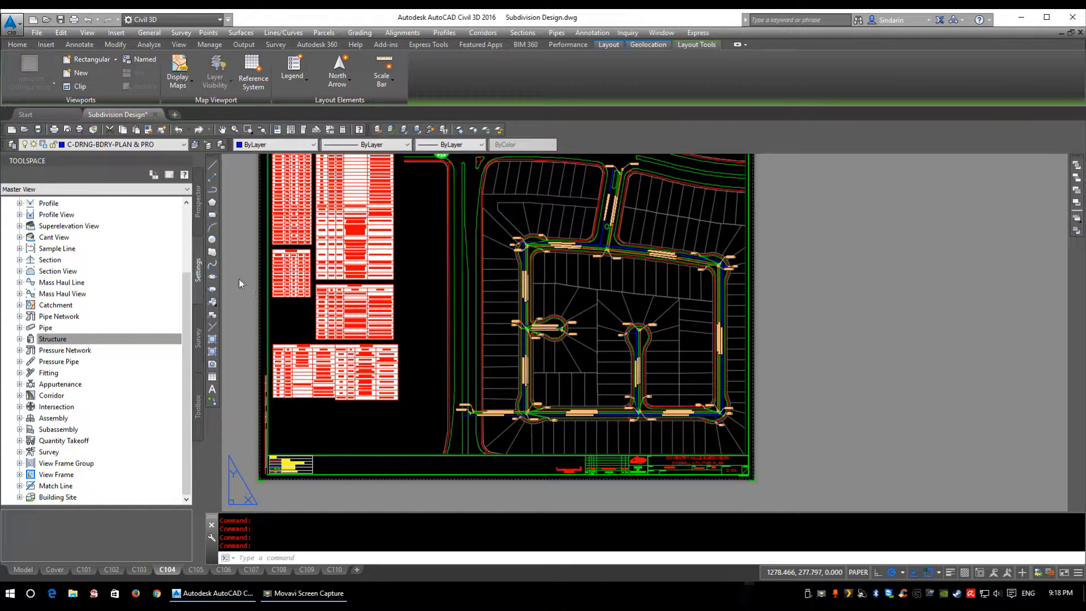
Expand the pipe and structure table style collections in the drawing settings
click(199, 203)
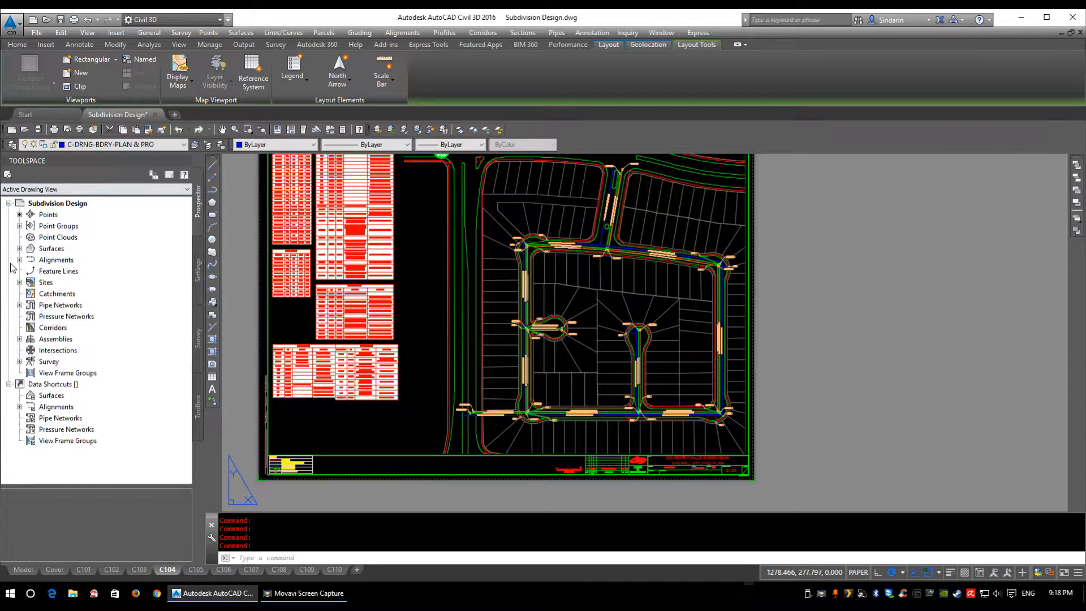
click(198, 280)
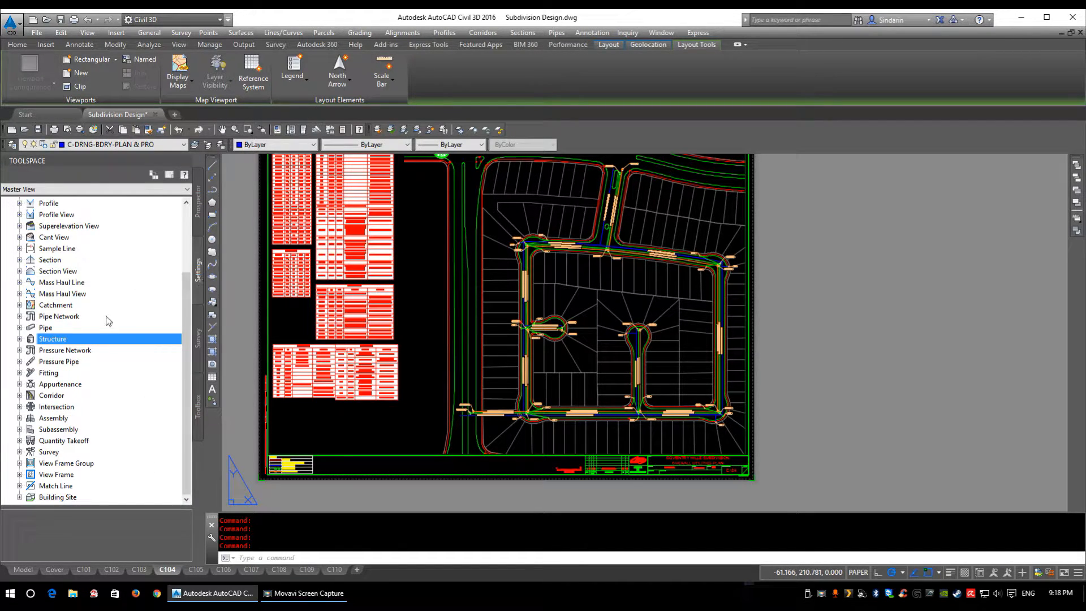
click(19, 329)
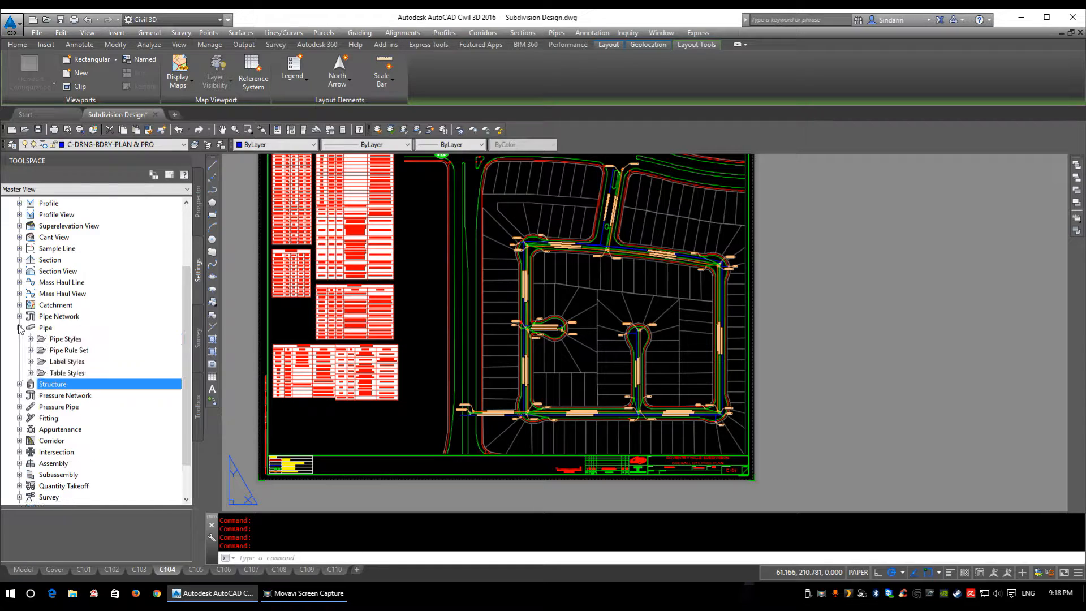
click(30, 372)
click(19, 418)
scroll(101, 374, down, 3)
click(30, 430)
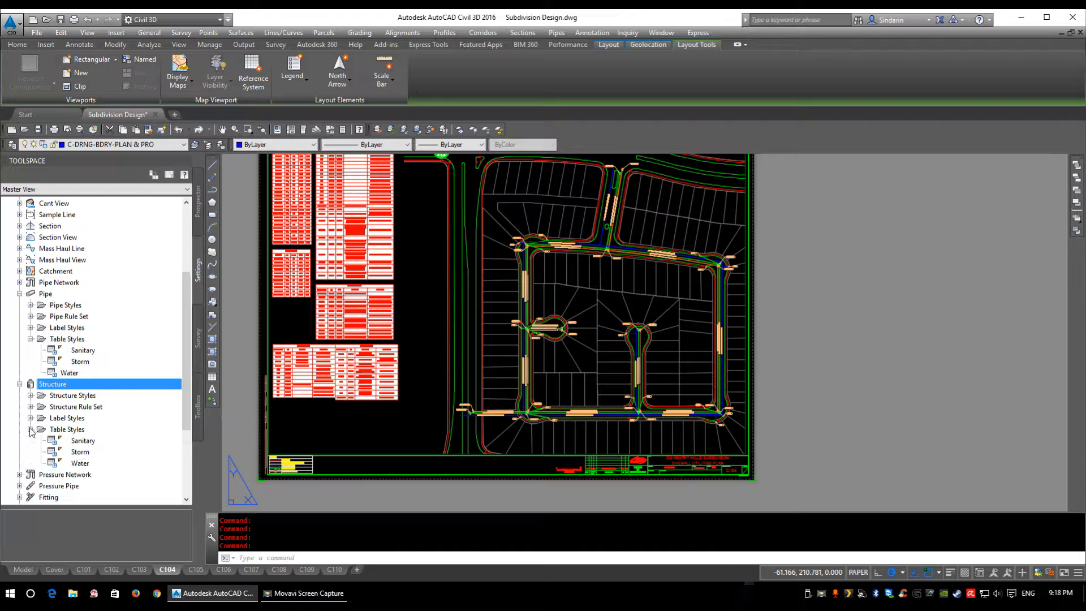
Create a new pipe table style named "Sanitary Table Style"
click(69, 339)
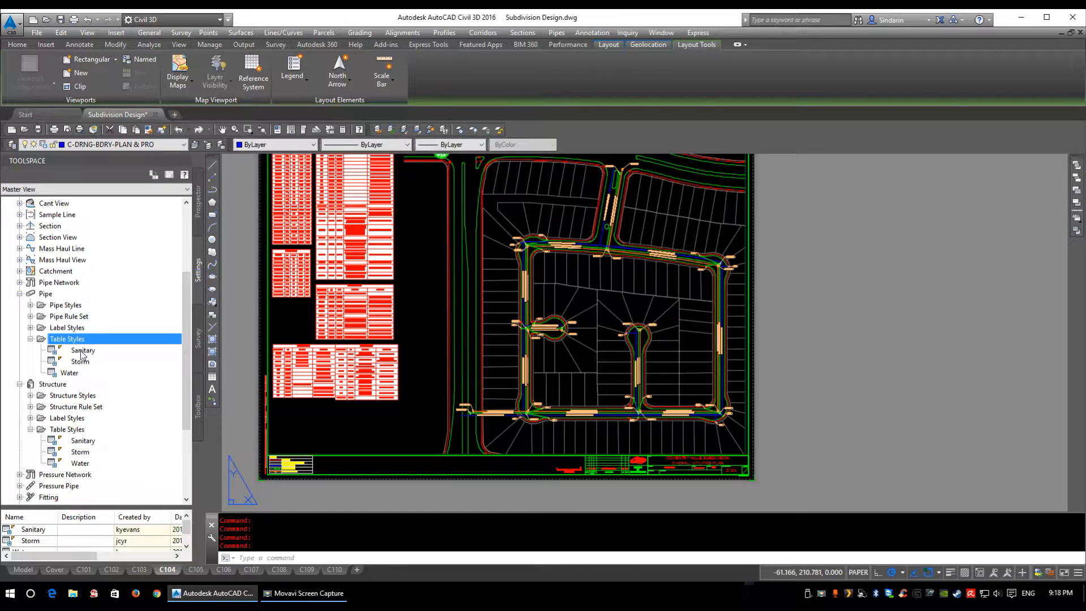
right_click(64, 344)
click(111, 344)
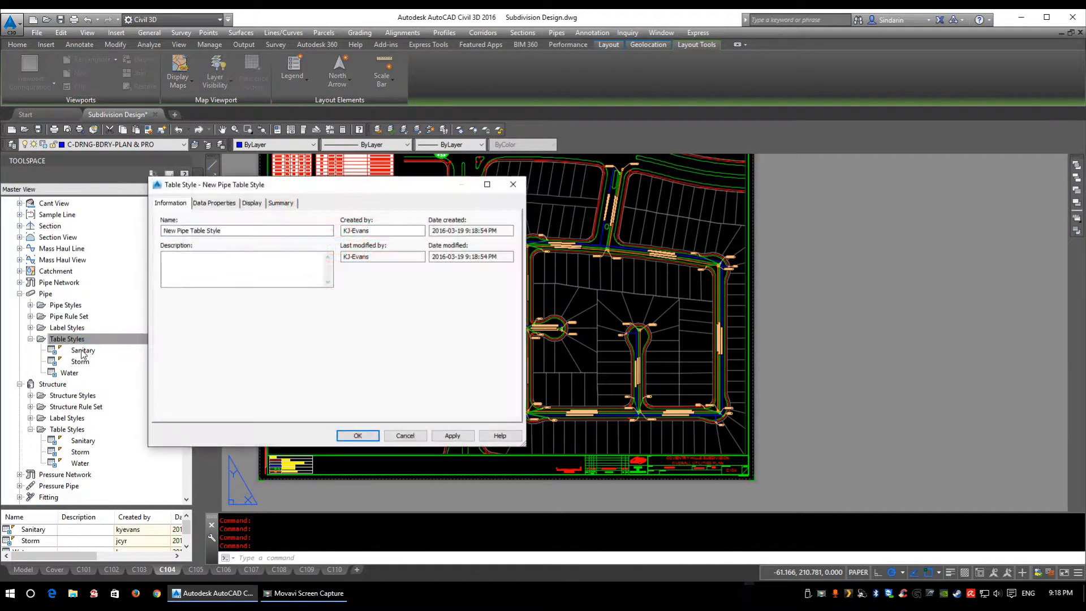
drag(290, 189, 437, 233)
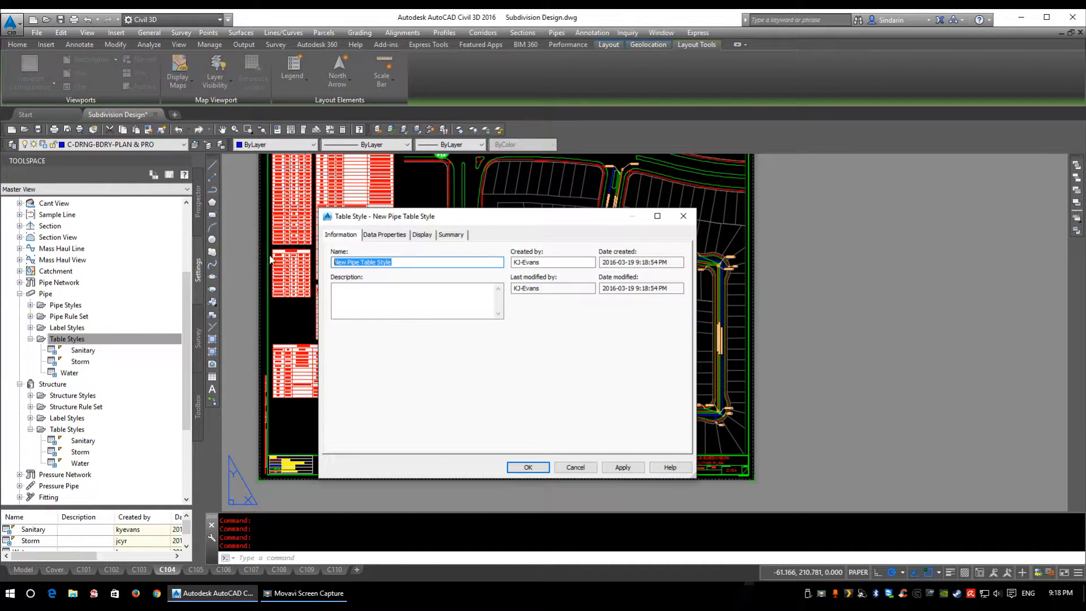
text(Sanitary Table St)
Turn on data sorting for the table style and delete its Slope, Length and Size columns
click(385, 235)
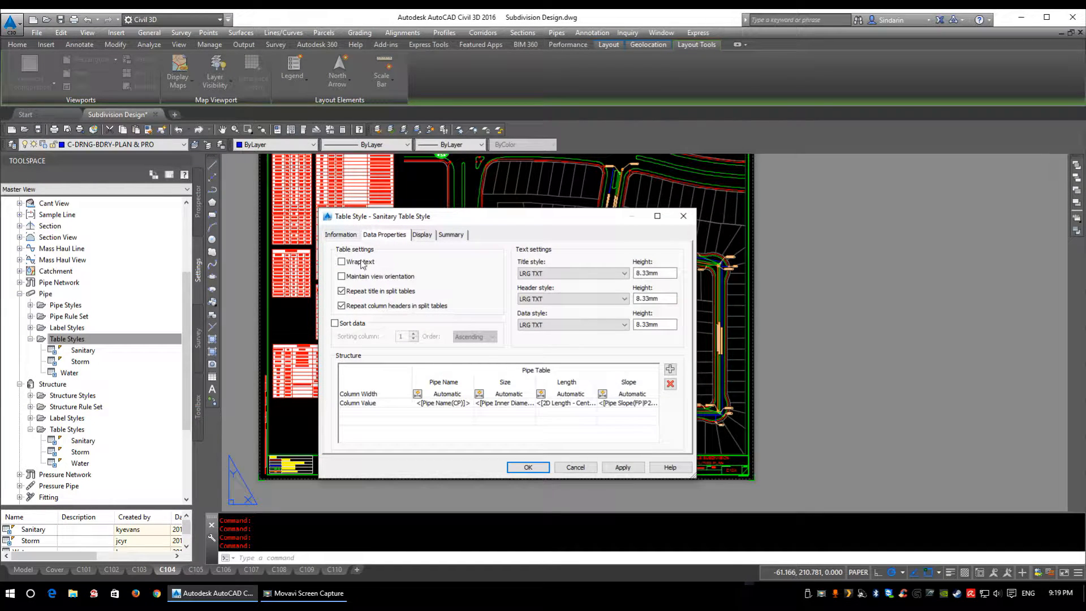
click(347, 325)
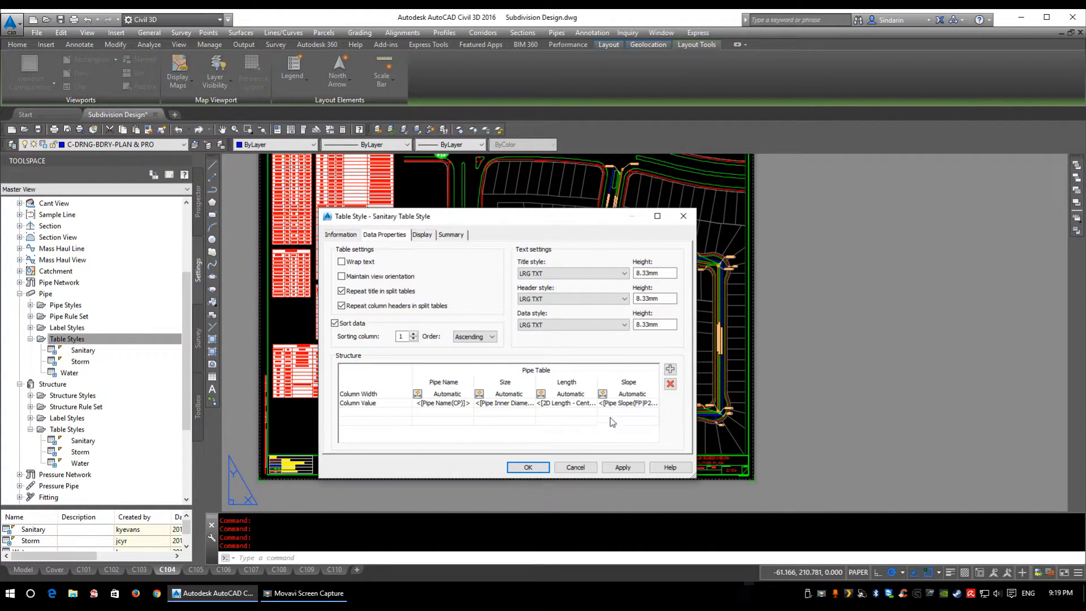
click(636, 383)
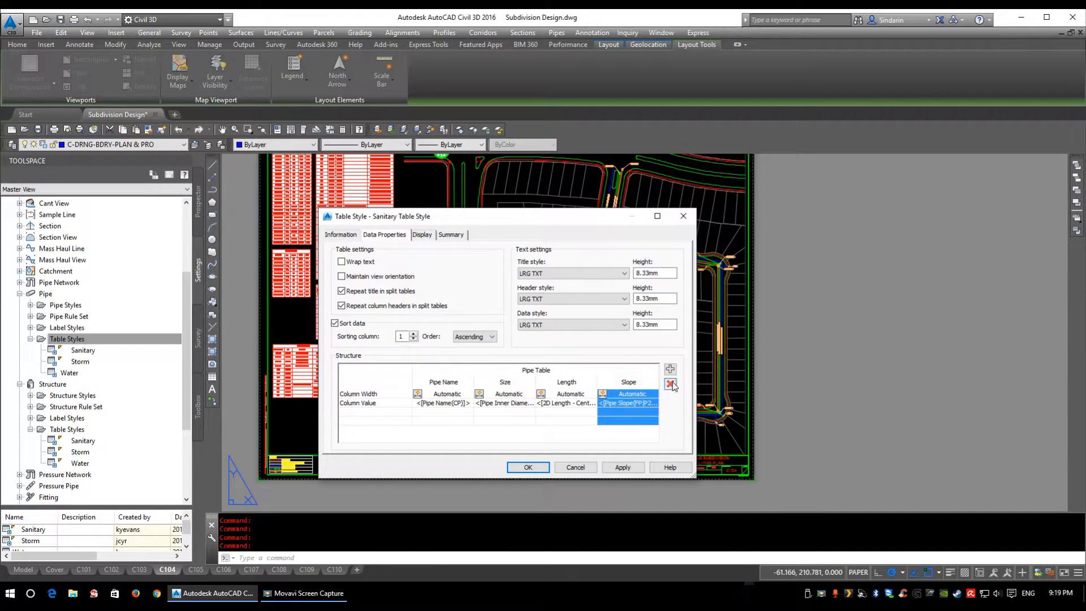
click(672, 385)
click(574, 390)
click(671, 385)
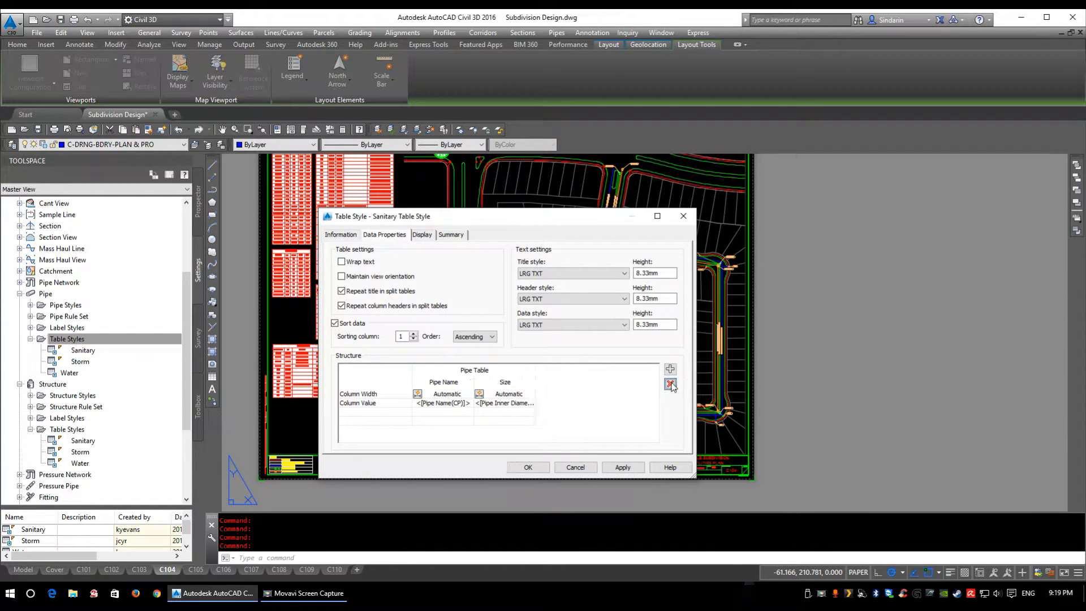
click(505, 382)
click(670, 384)
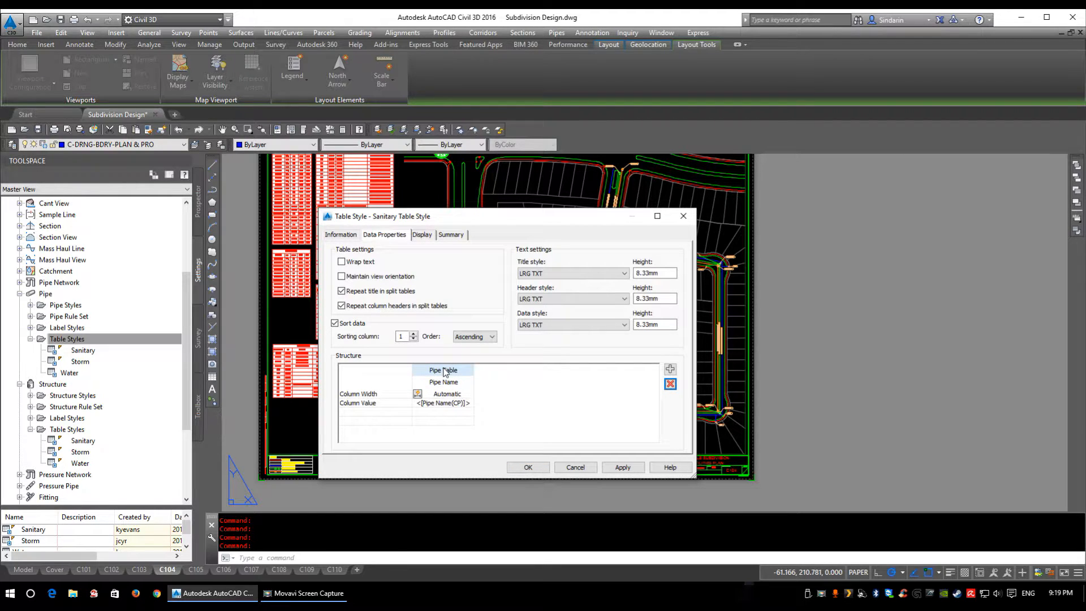
Change the table's title to "Sanitary Pipe Table"
double_click(443, 370)
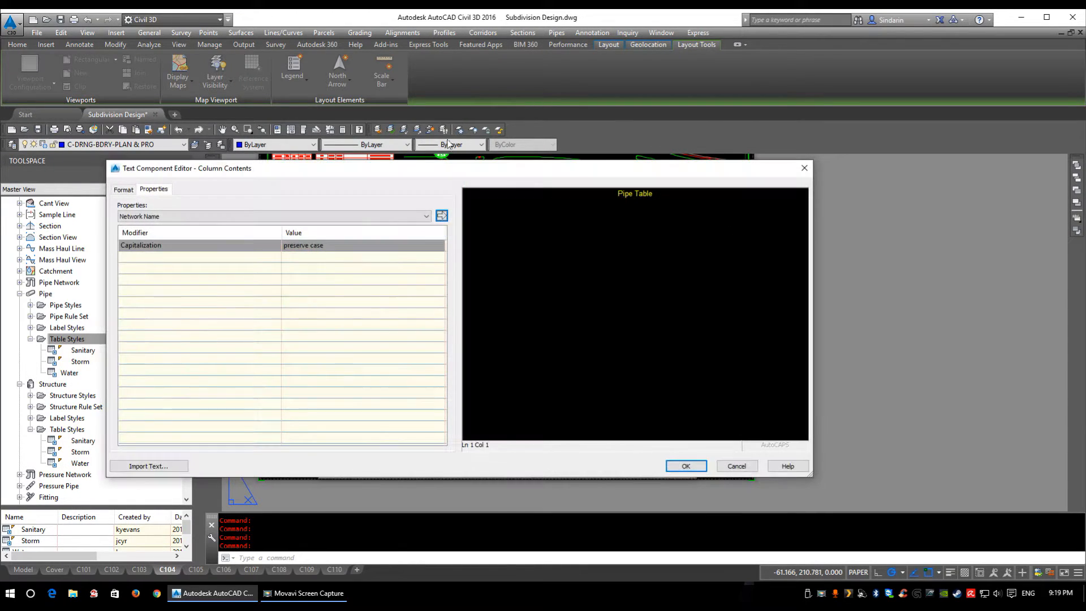
drag(441, 176, 497, 137)
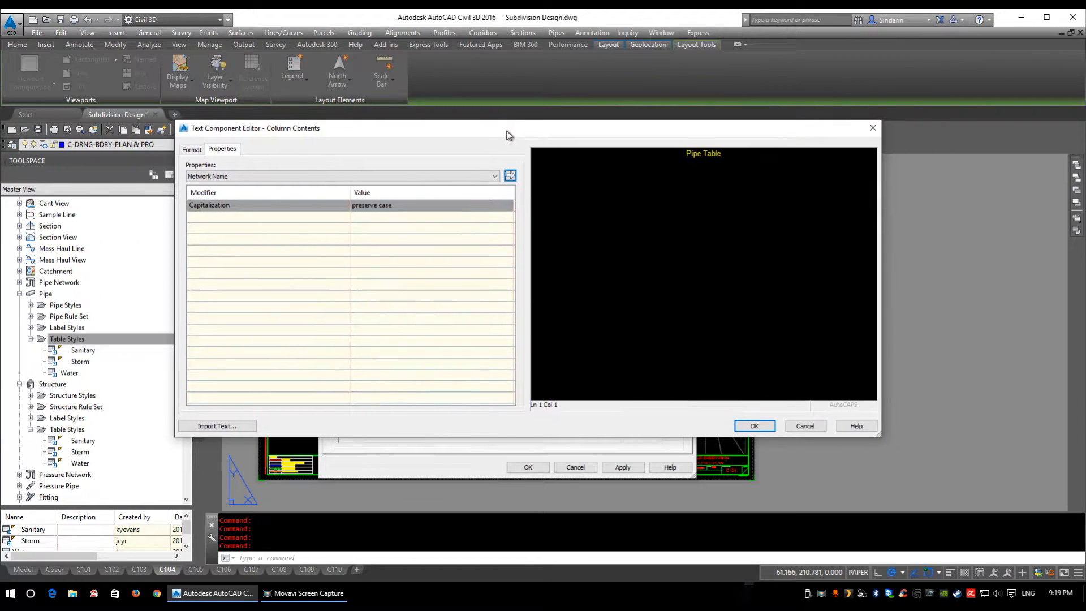
click(796, 422)
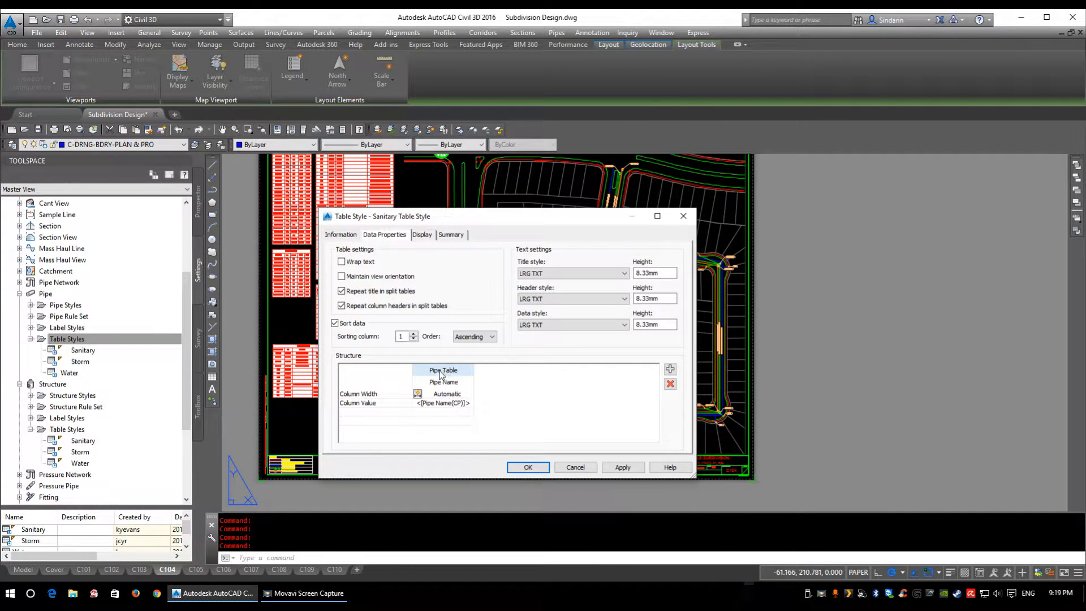
double_click(442, 372)
text(Sanitary Pipe Table)
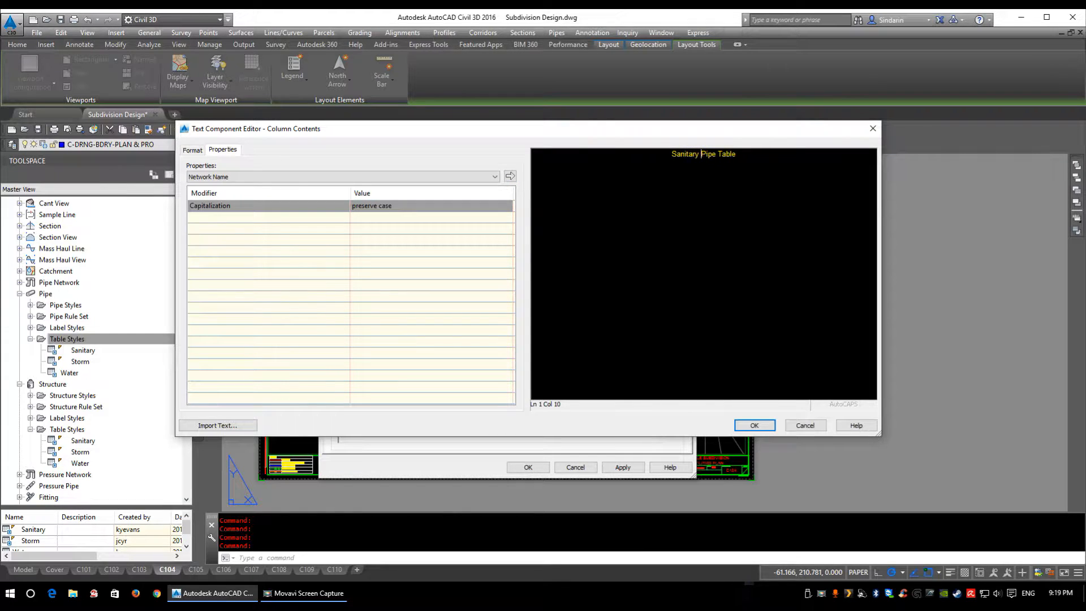
click(754, 426)
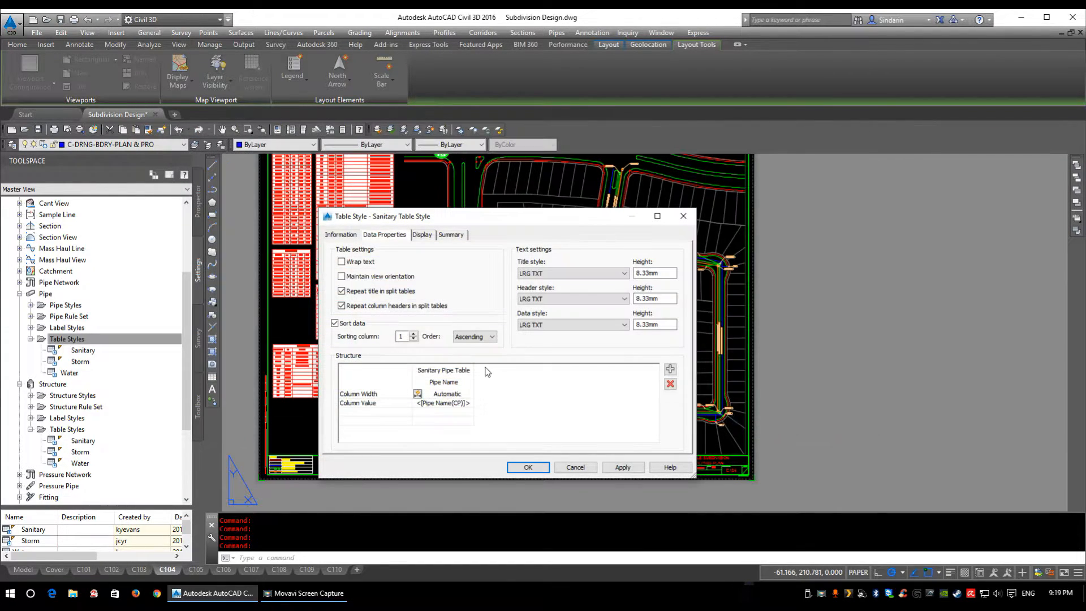
Review the header text and value of the Pipe Name column
double_click(443, 381)
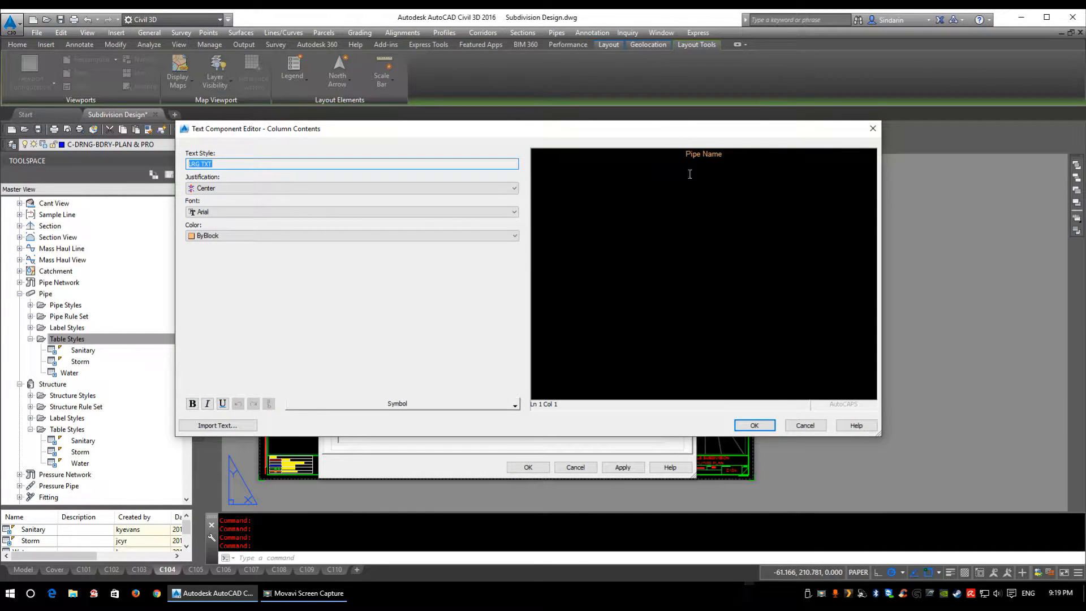
click(756, 424)
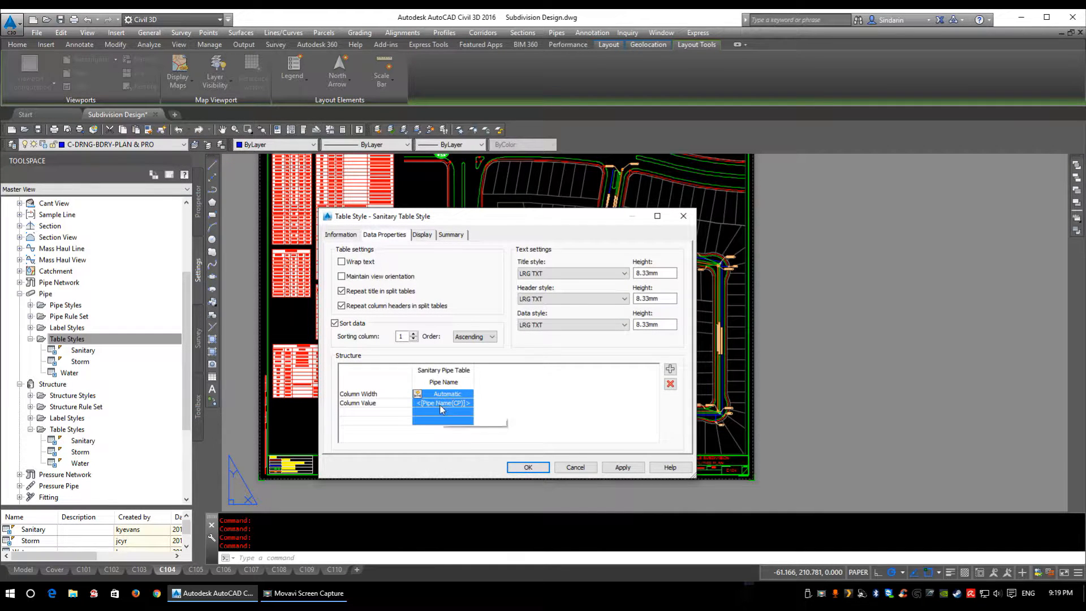
click(523, 402)
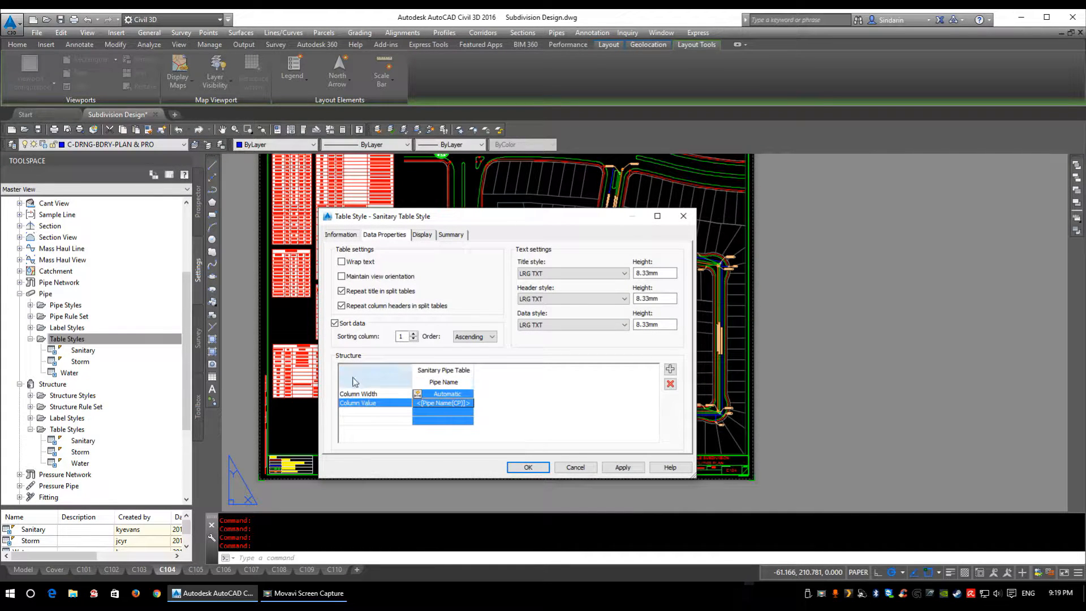
Add a second column whose value is the Pipe Start Northing property with a precision of 0.001
click(670, 370)
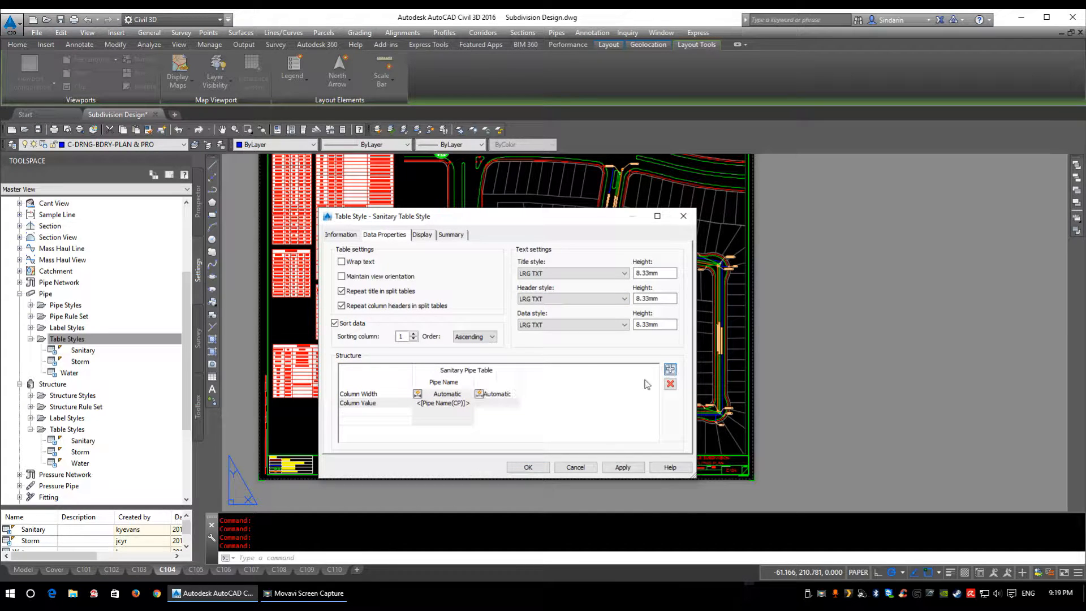
double_click(500, 403)
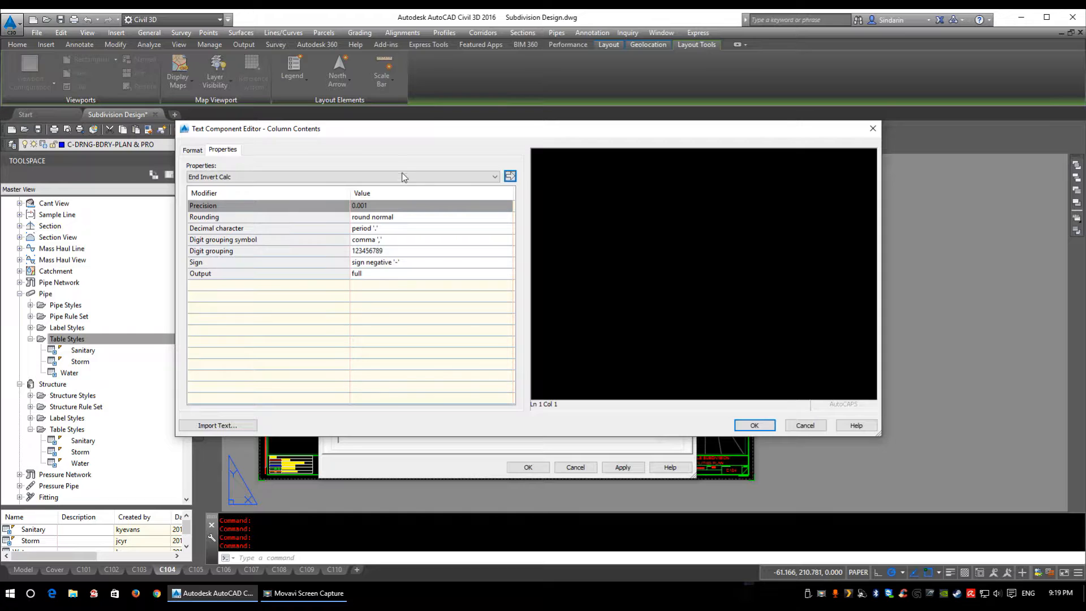
click(405, 178)
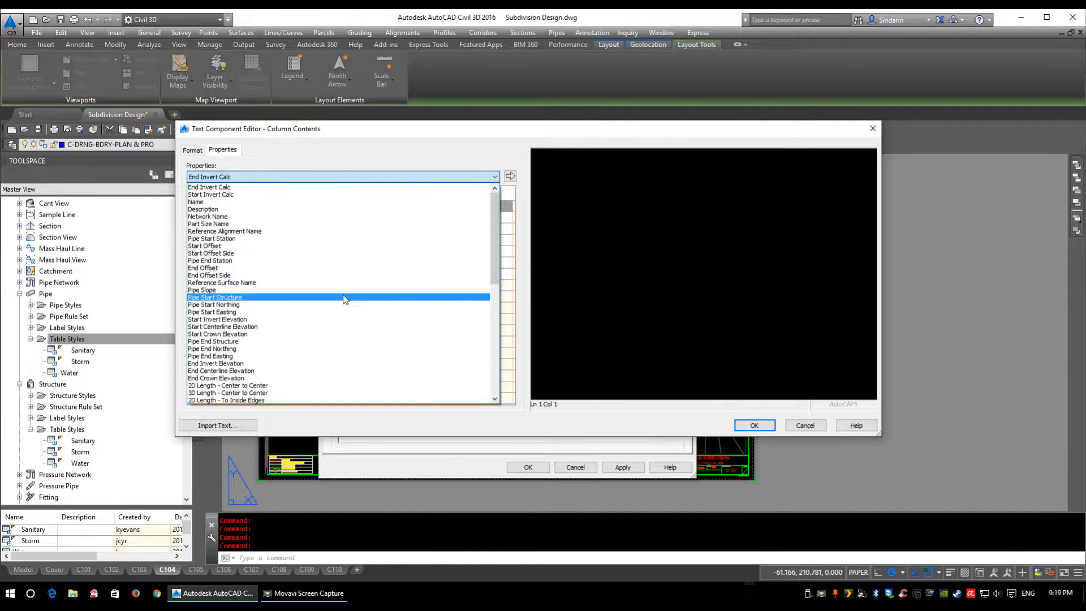
click(346, 305)
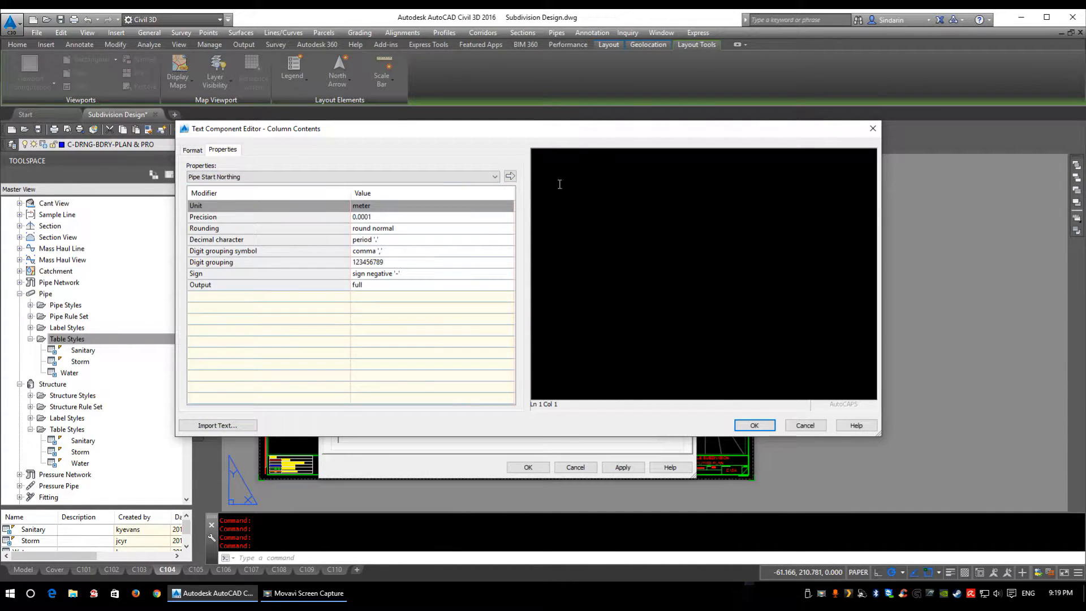
click(389, 218)
click(390, 218)
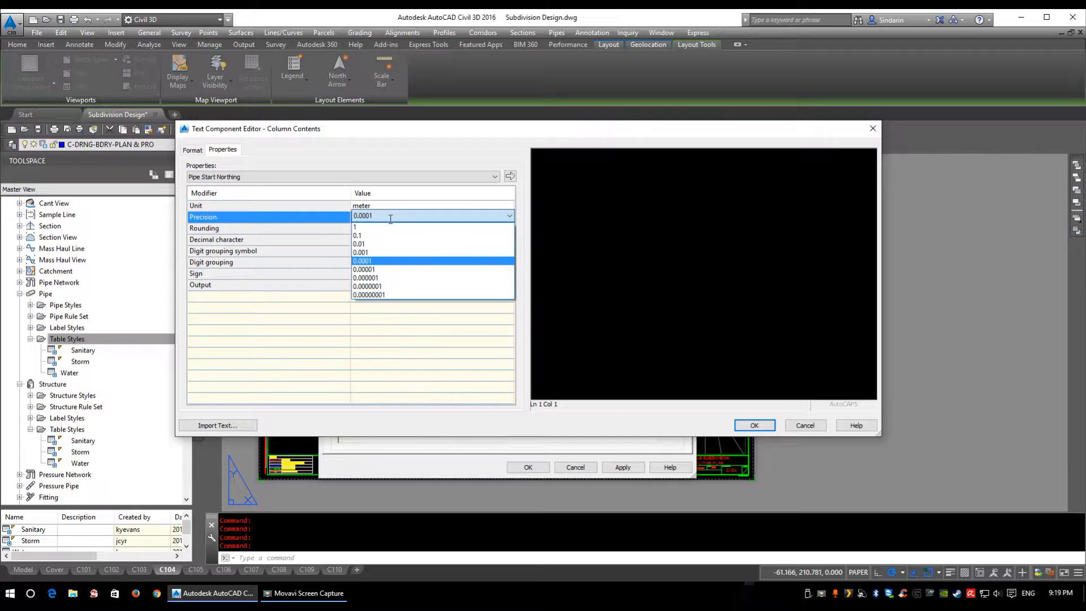
click(375, 252)
click(510, 176)
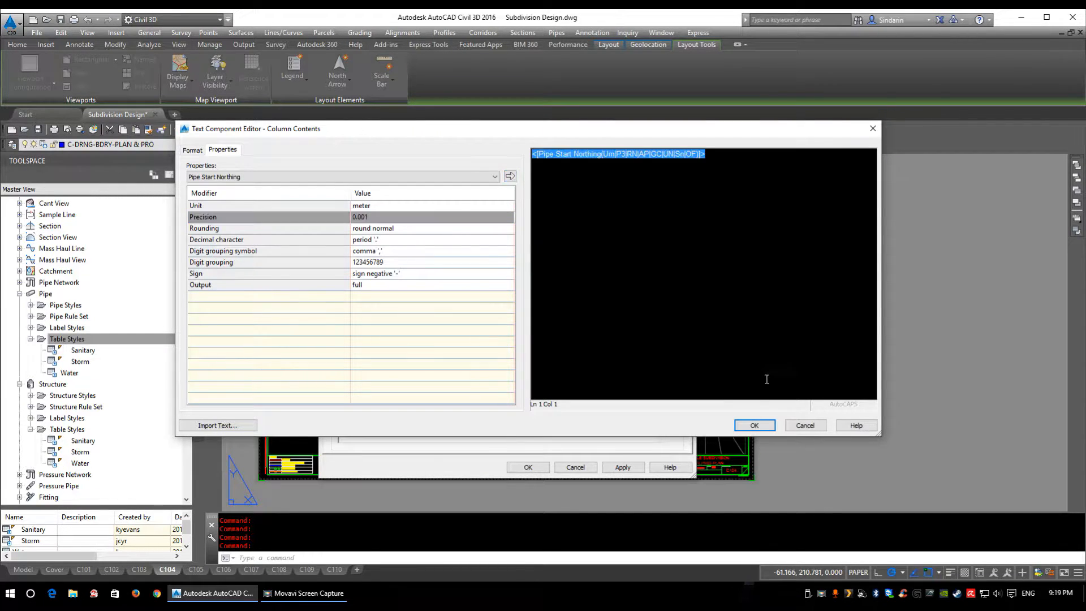
click(755, 428)
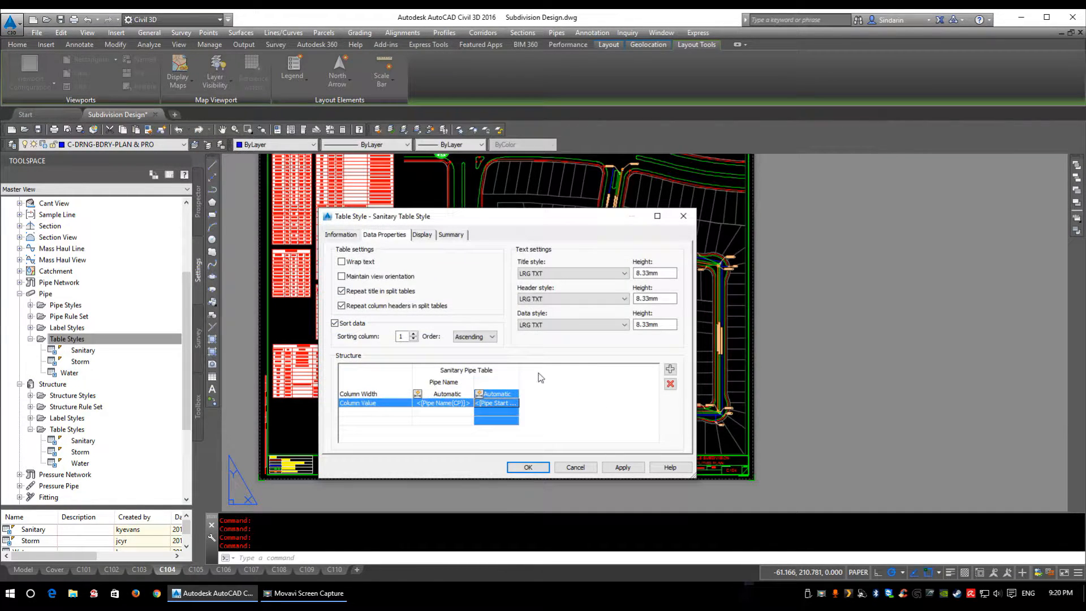
Set the second column's header to "Start Northing"
double_click(494, 382)
click(653, 277)
text(Start Northing)
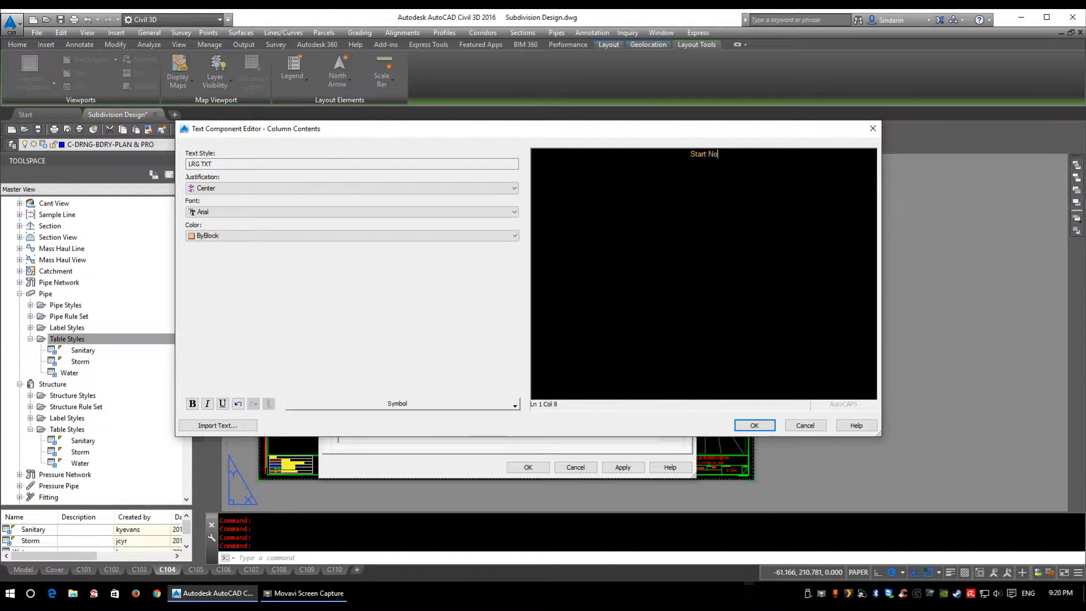
click(755, 425)
Widen the table style dialog and add a third column with the header "Start Easting"
drag(693, 477, 1040, 485)
drag(812, 218, 560, 178)
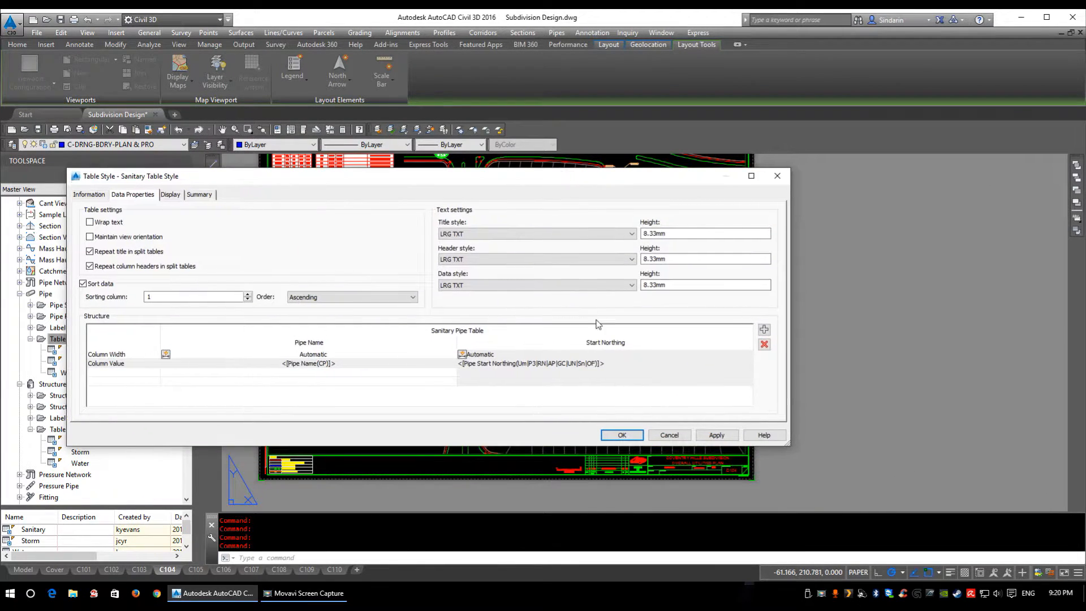
click(651, 343)
click(764, 329)
click(728, 404)
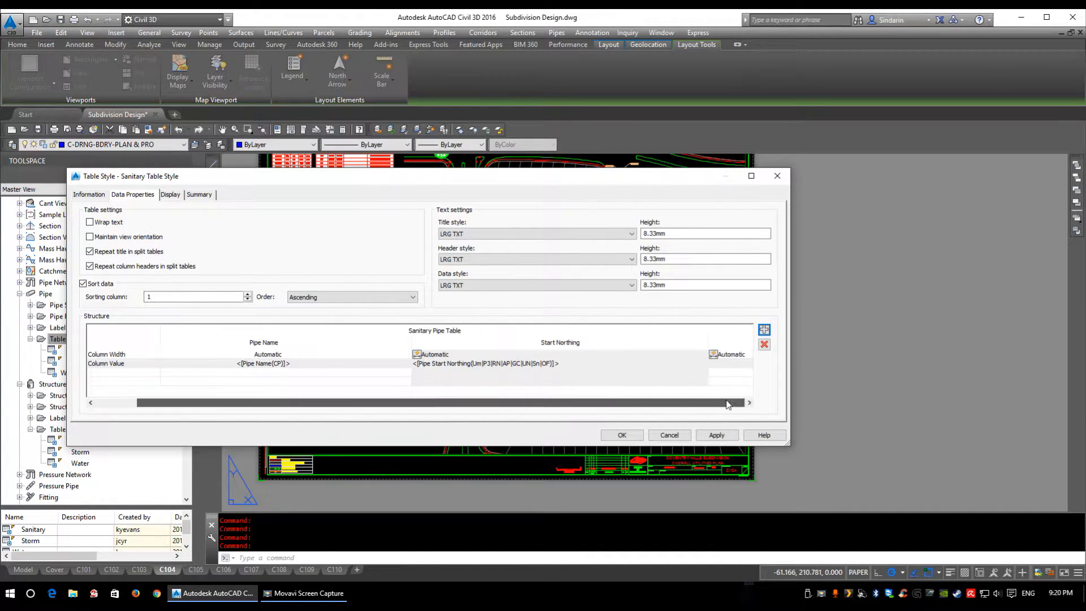
double_click(731, 364)
text(Start Easting)
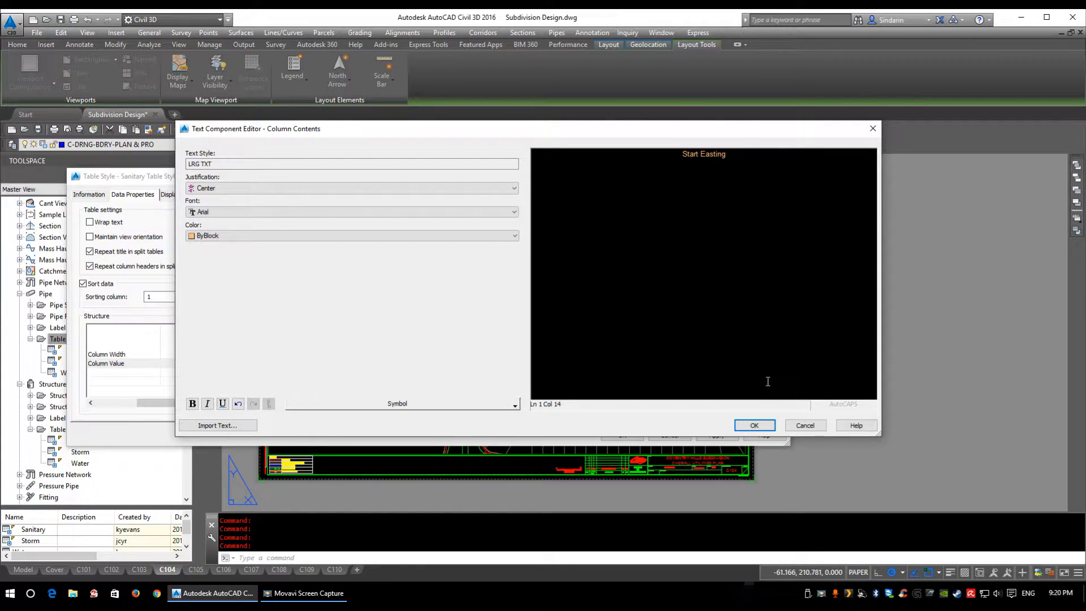
click(754, 426)
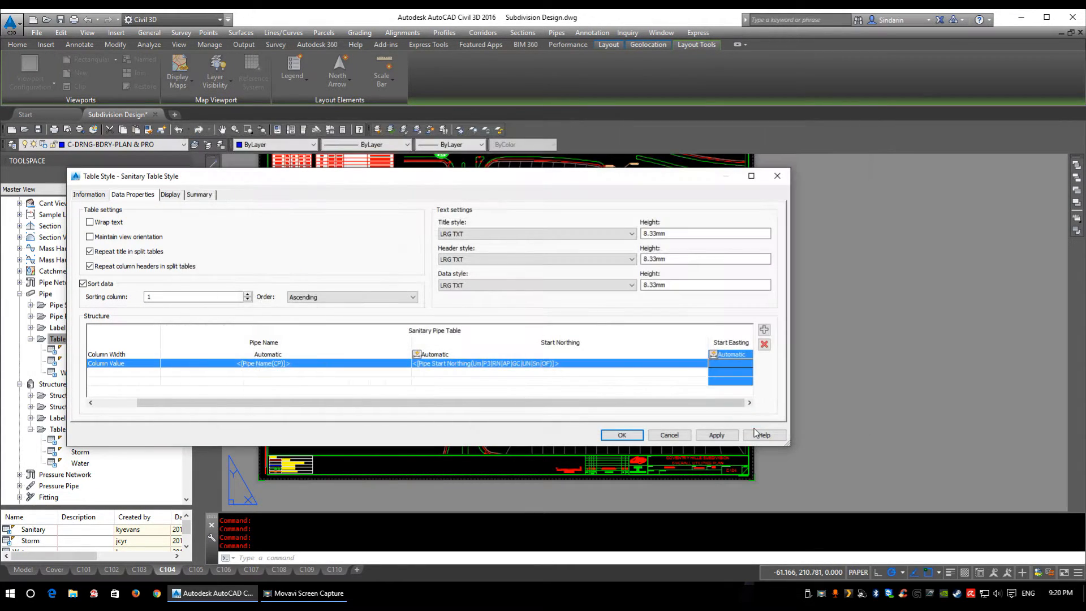
Set the Start Easting column's value to the Pipe Start Easting property with a precision of 0.001
double_click(735, 363)
click(256, 177)
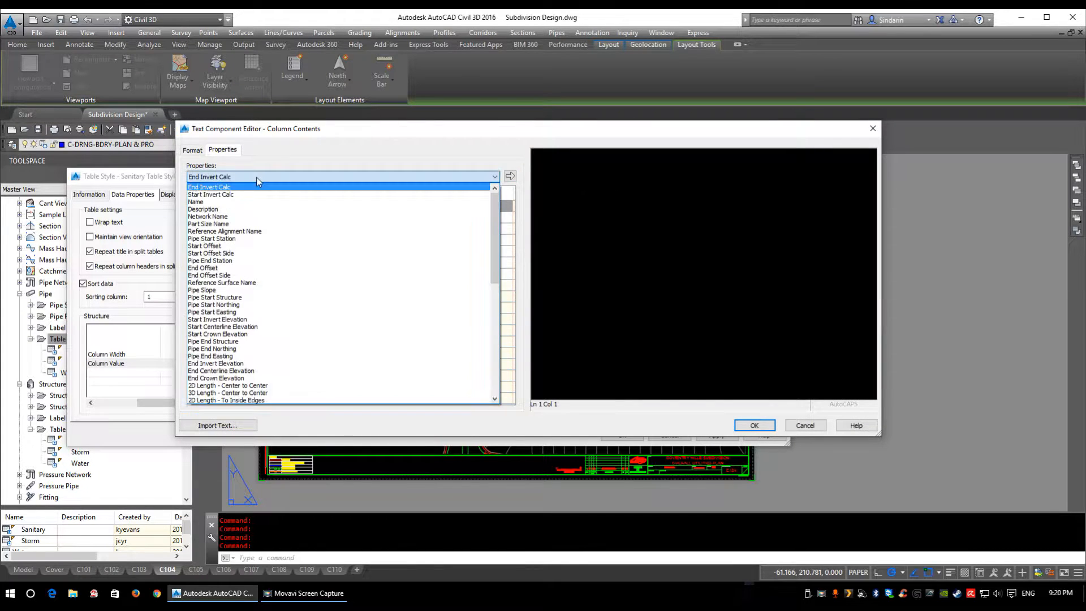
click(257, 312)
click(403, 217)
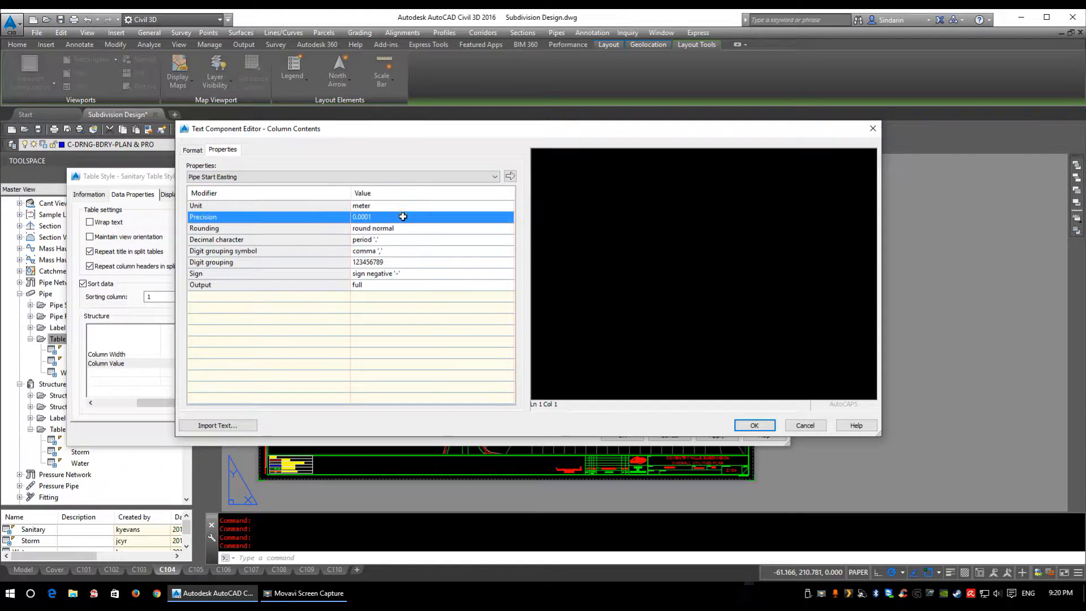
click(441, 217)
click(390, 253)
click(510, 176)
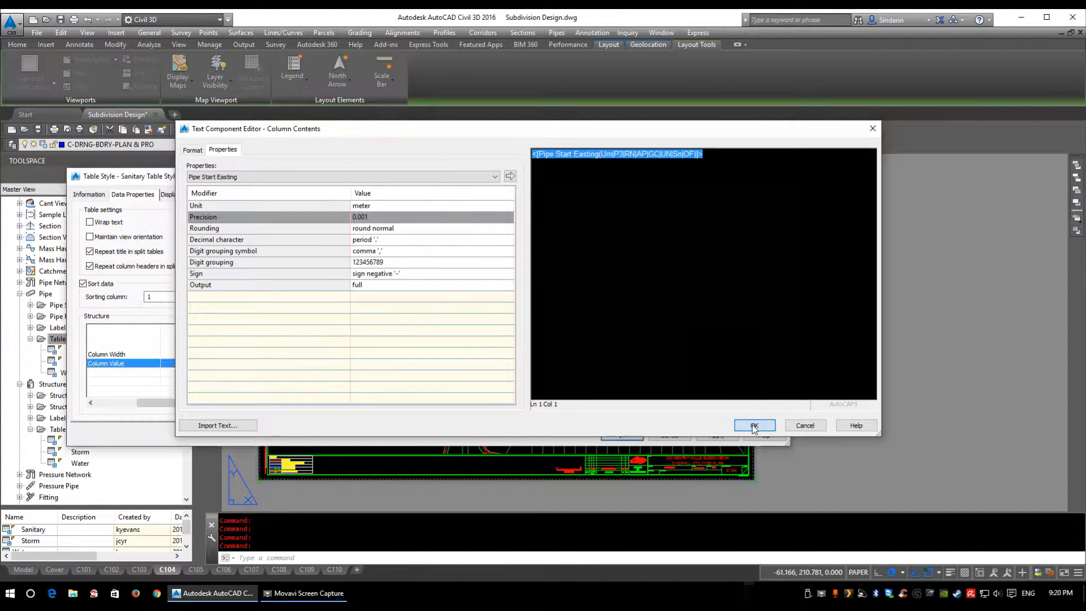
click(755, 426)
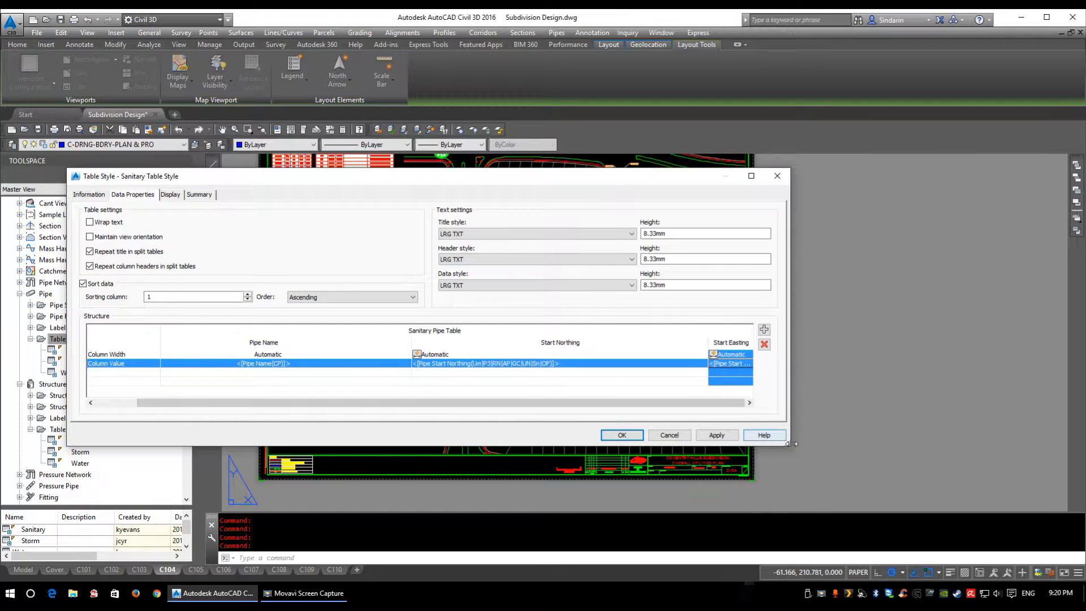
mouse_move(788, 442)
mouse_down()
mouse_move(819, 447)
mouse_move(780, 450)
mouse_up()
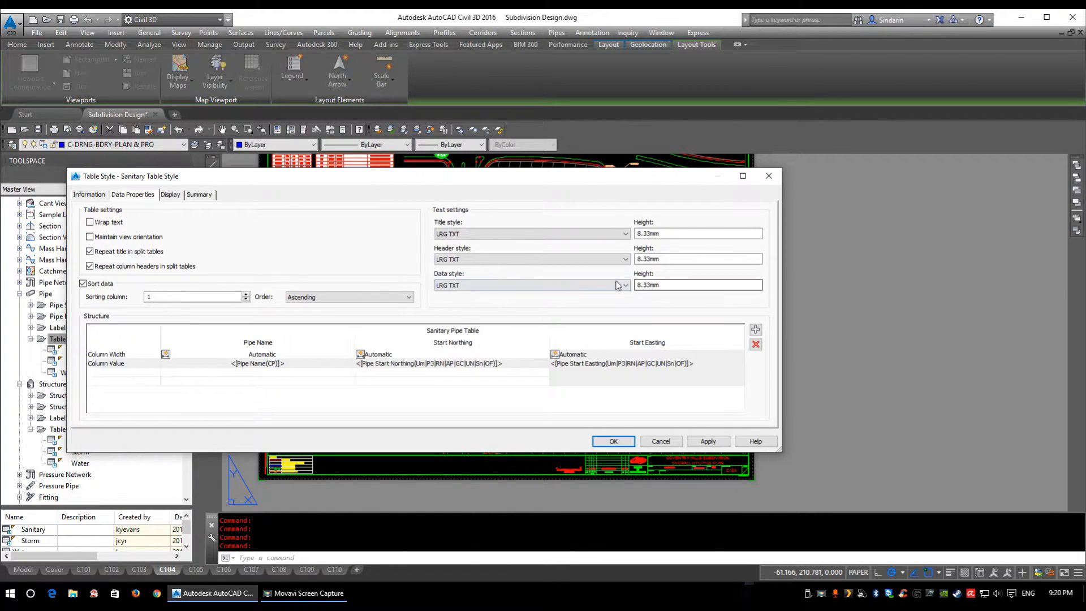
Add a fourth column to the table structure with the header "Start Elevation"
click(755, 332)
double_click(721, 362)
text(Start Elevation)
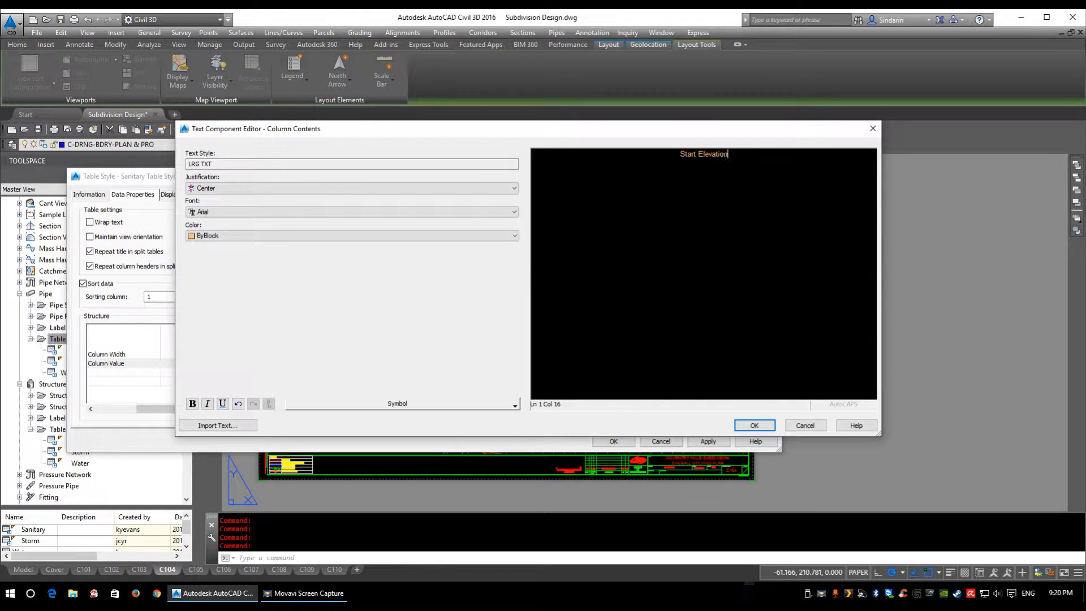
click(755, 425)
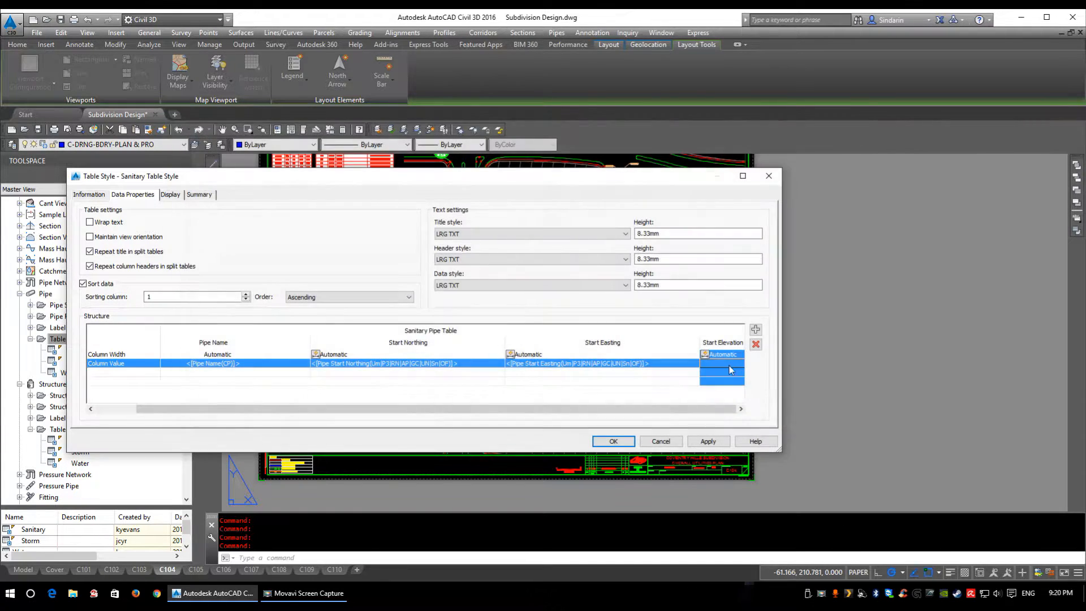
Set the Start Elevation column's value to the Start Invert Elevation property and widen the table style dialog slightly
double_click(721, 363)
click(291, 177)
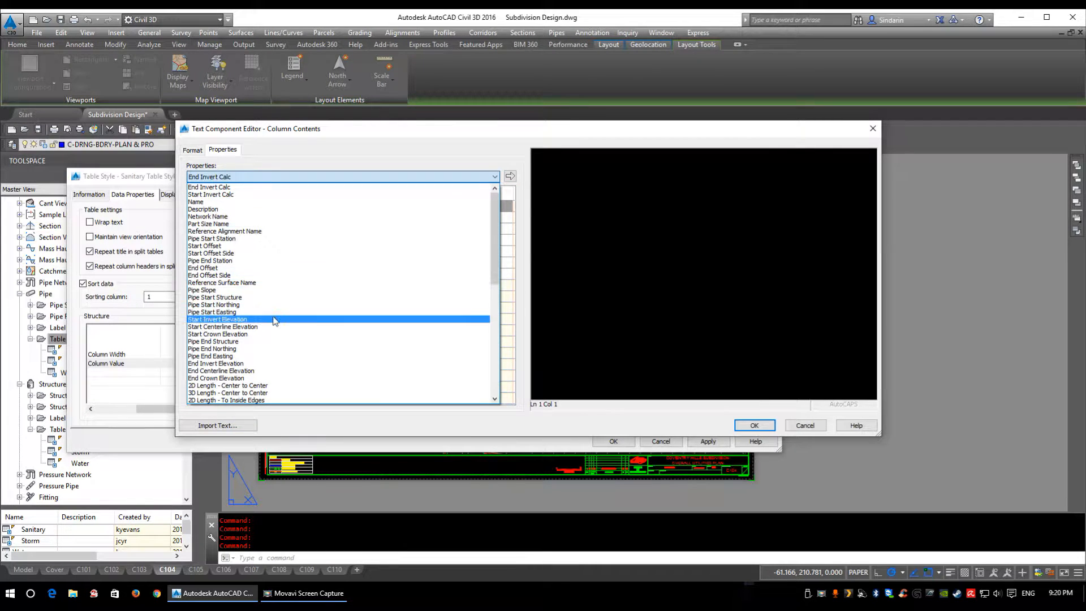
click(270, 321)
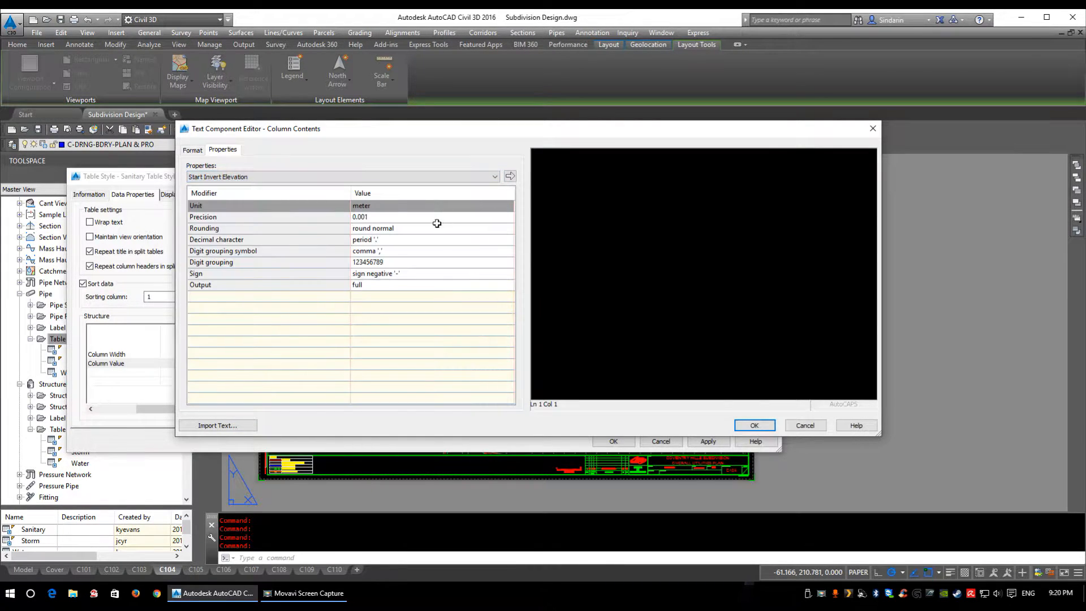
click(510, 176)
click(755, 425)
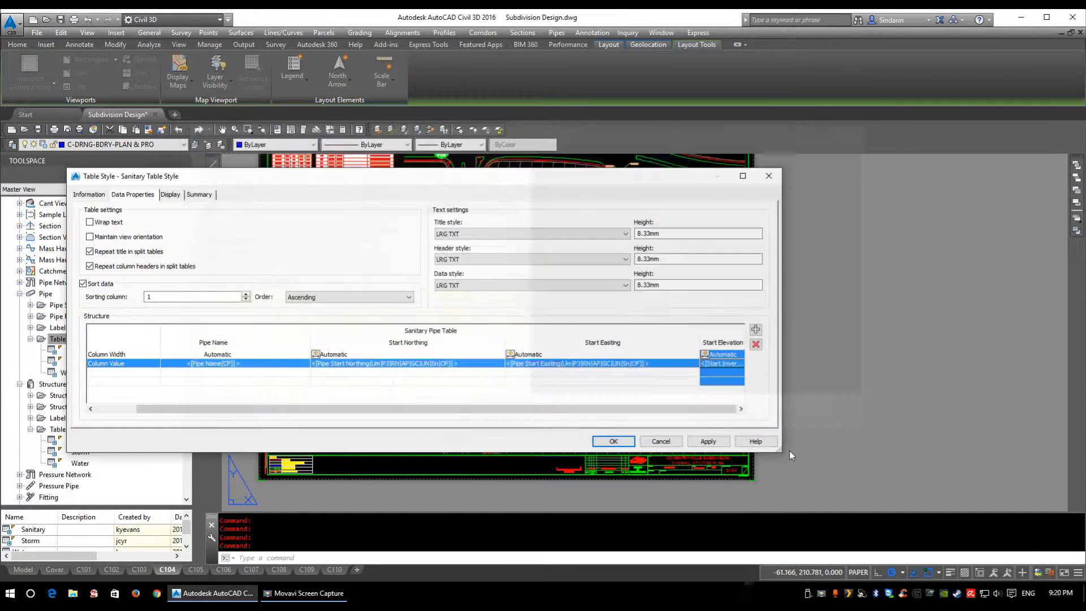
drag(783, 453, 790, 455)
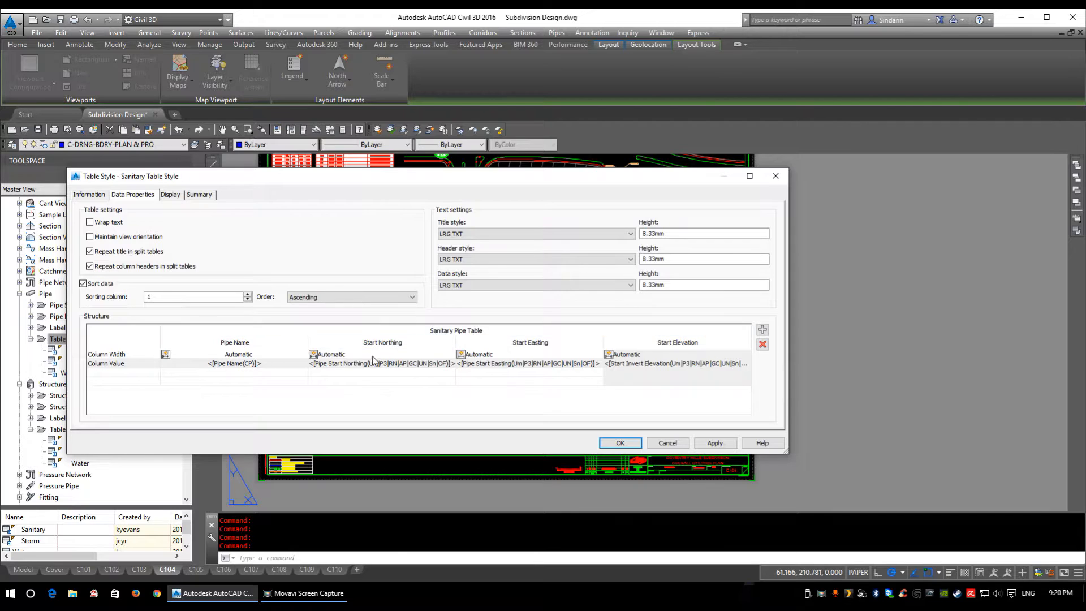
Add three more empty columns after Start Elevation and enlarge the table style dialog to show them all
click(763, 330)
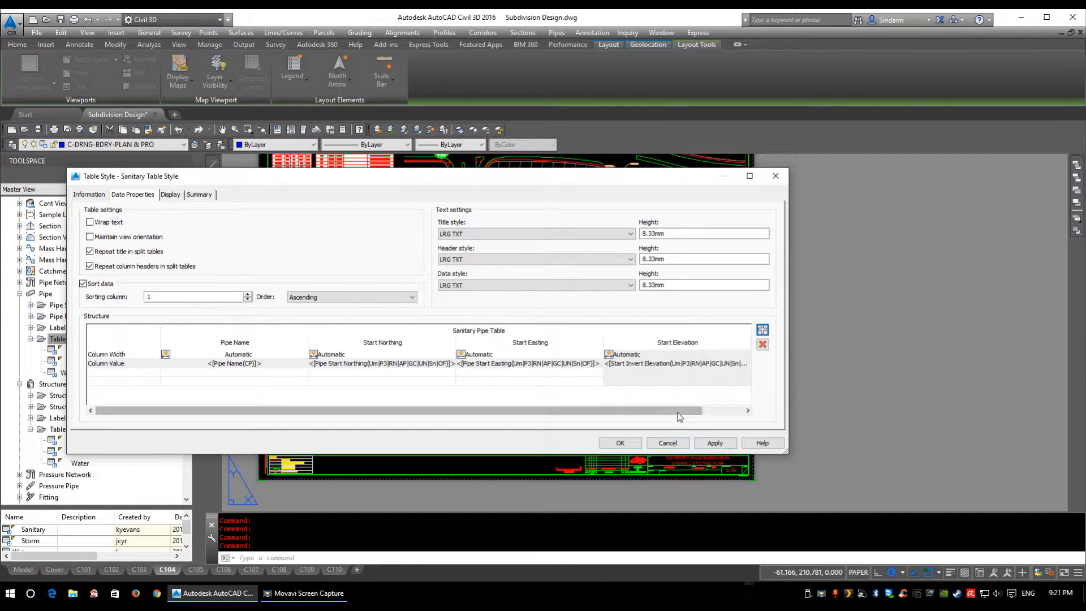
click(747, 411)
click(763, 330)
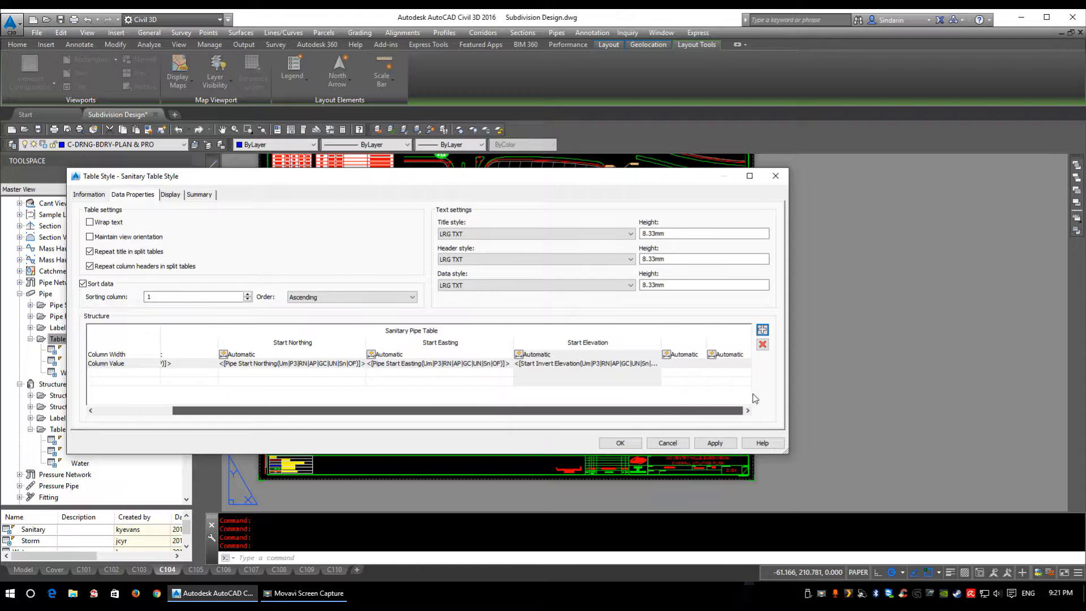
drag(786, 451, 794, 452)
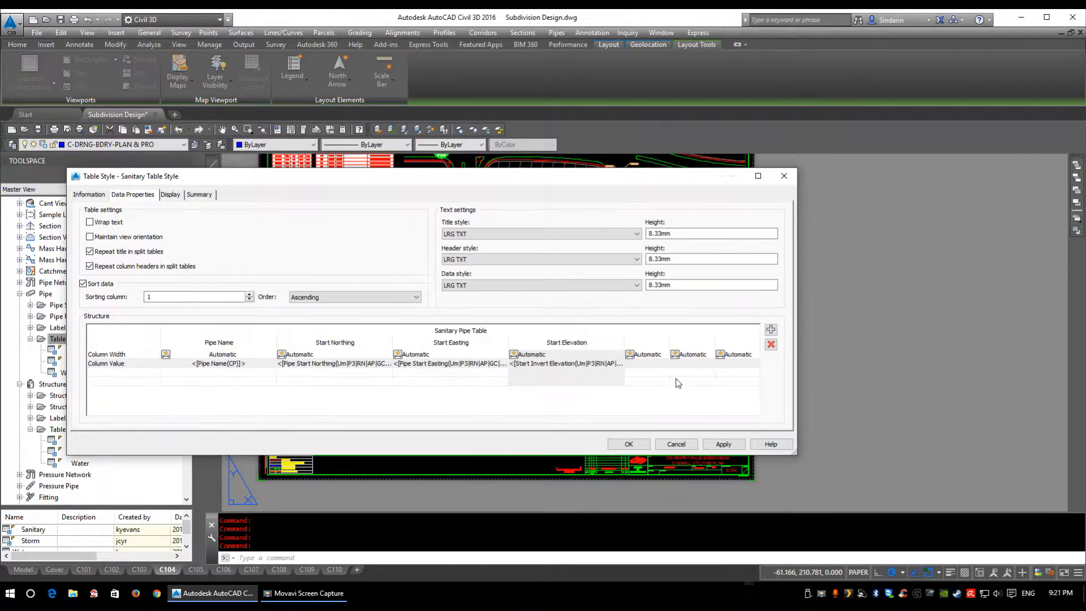
Set the header of the first empty column to "End Northing"
double_click(645, 344)
text(E)
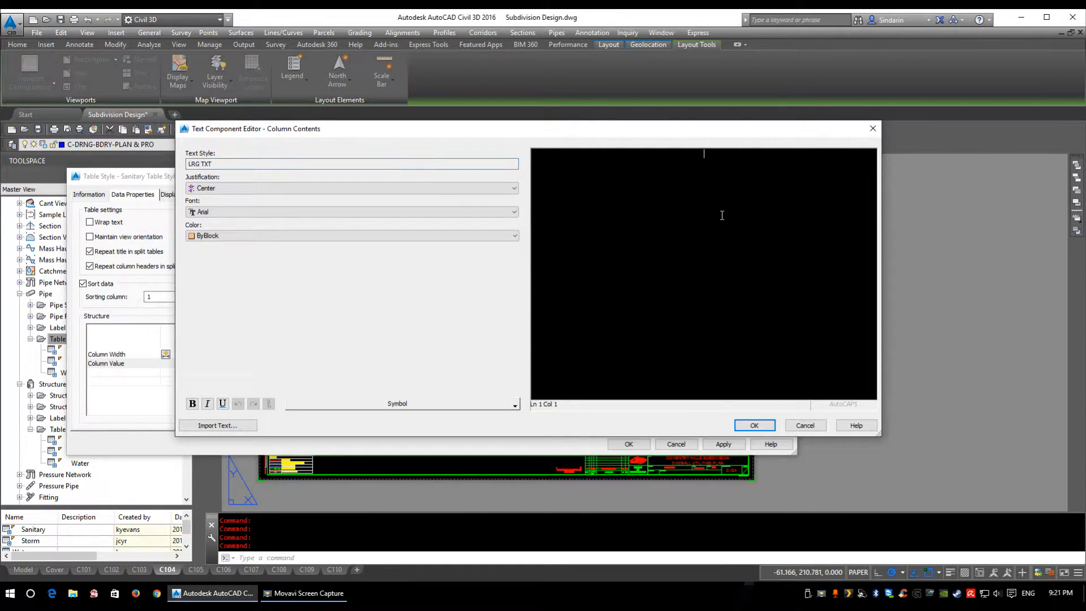
text(nd)
mouse_move(643, 130)
mouse_down()
mouse_move(844, 138)
mouse_move(656, 126)
mouse_up()
text(Northing)
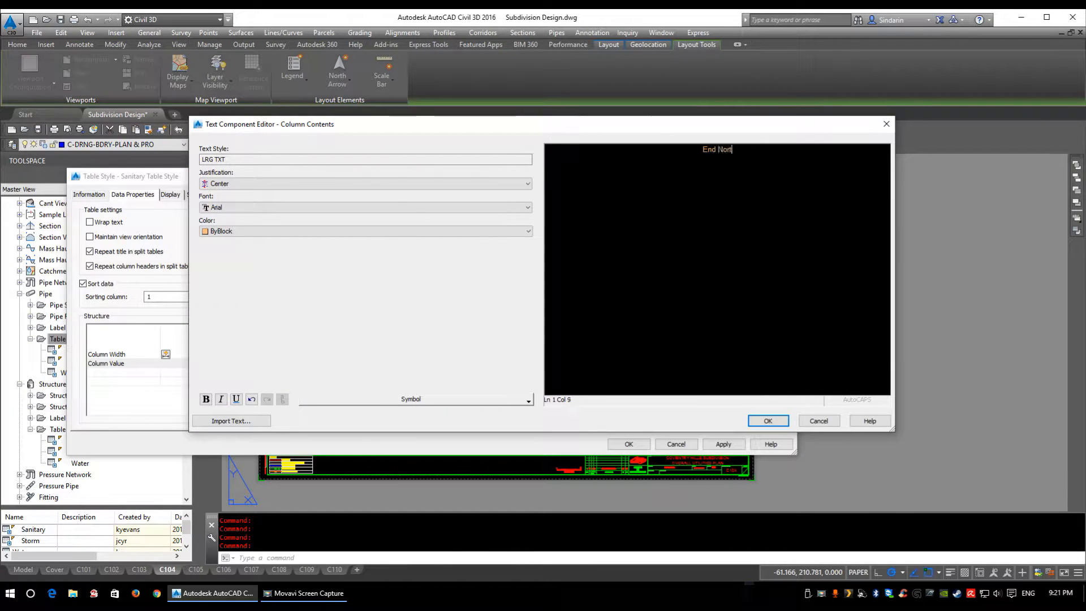
click(769, 422)
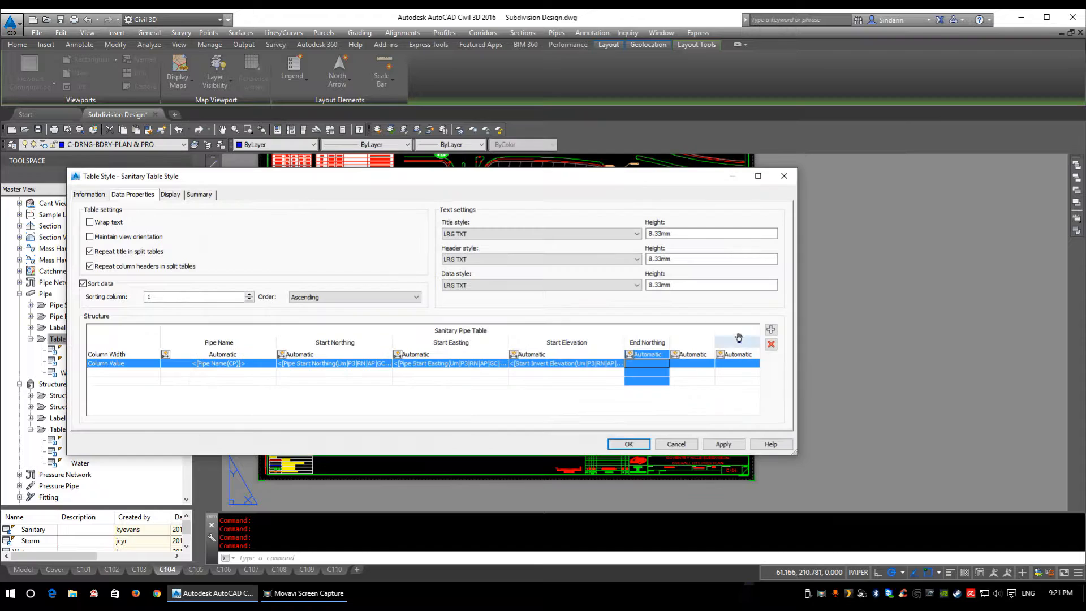
Set the header of the column after End Northing to "End Easting"
double_click(684, 345)
click(701, 182)
text(Enbo)
key(BackSpace)
key(BackSpace)
key(BackSpace)
text(d Eastoinm)
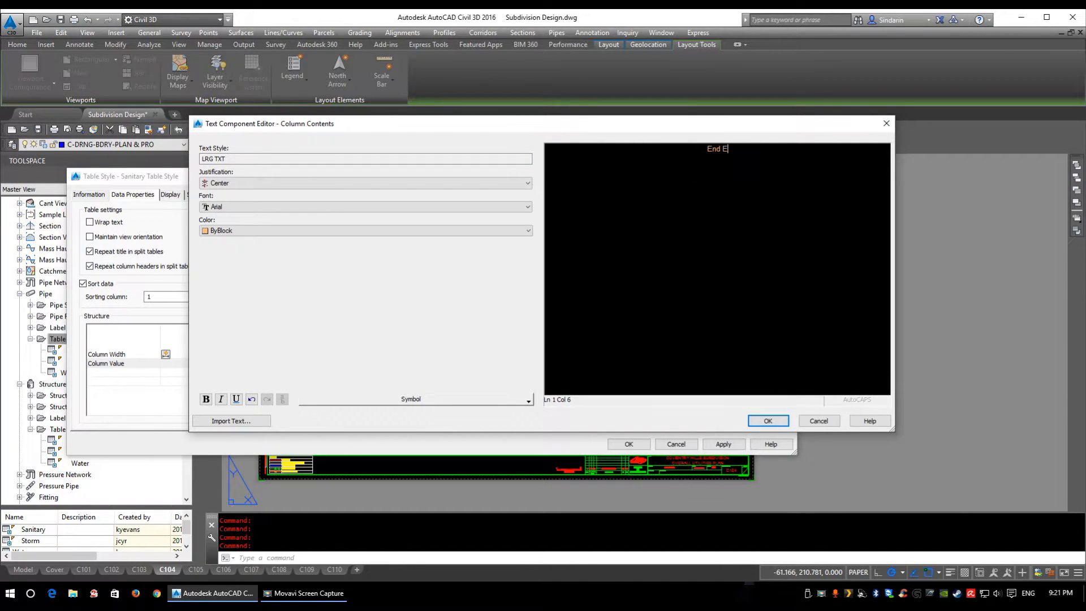
key(BackSpace)
key(BackSpace)
key(BackSpace)
key(BackSpace)
text(ing)
click(768, 420)
Set the header of the last column to "End Elevation"
click(748, 367)
click(748, 367)
click(712, 272)
text(End Elevation)
click(768, 420)
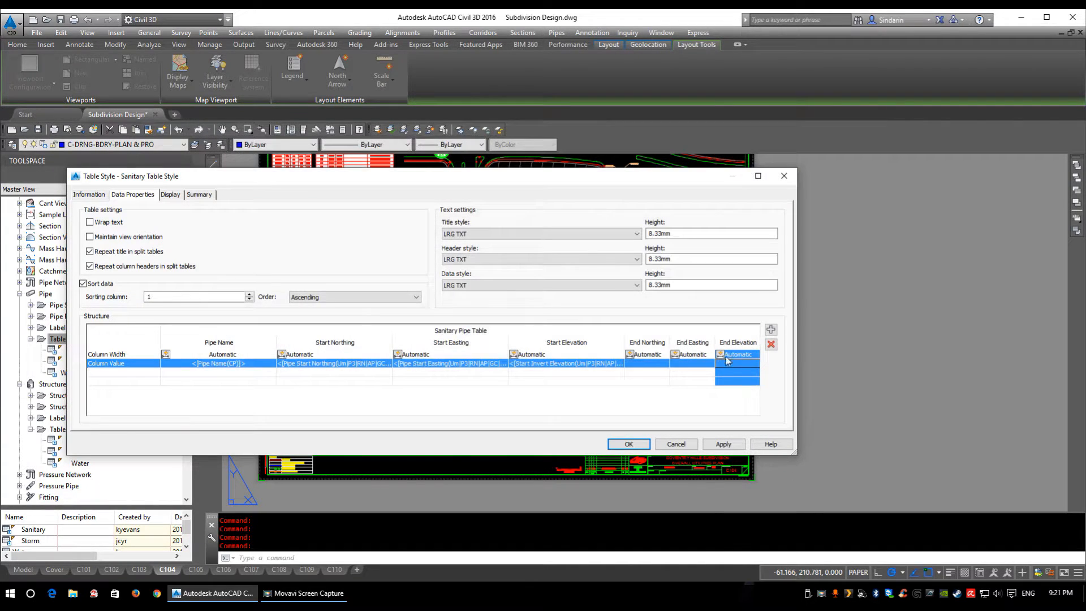
Set the End Northing column's value to the Pipe End Northing property with a precision of 0.001
double_click(645, 363)
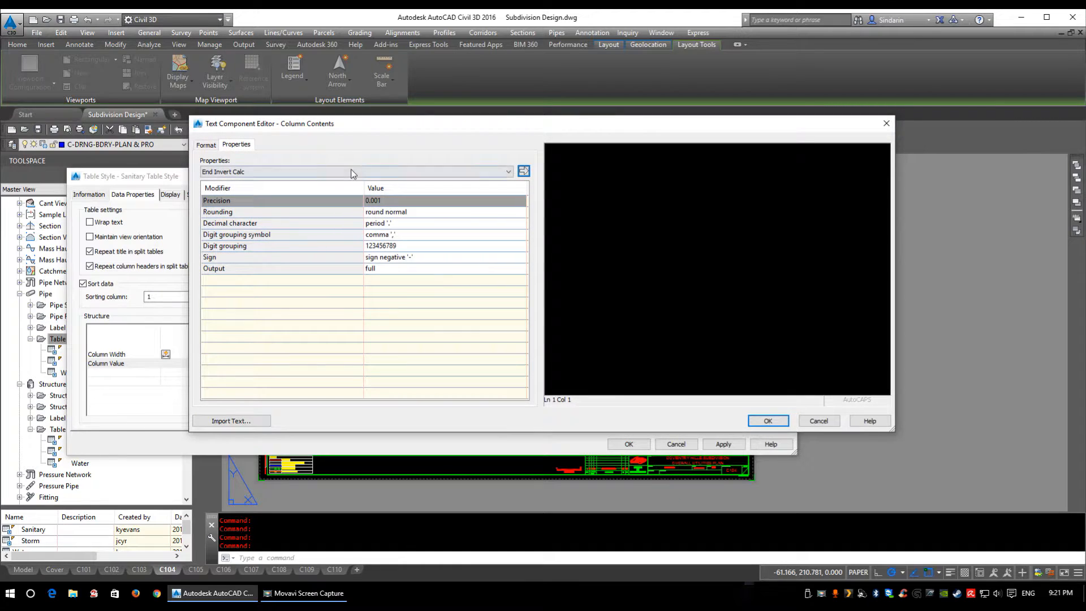
click(351, 172)
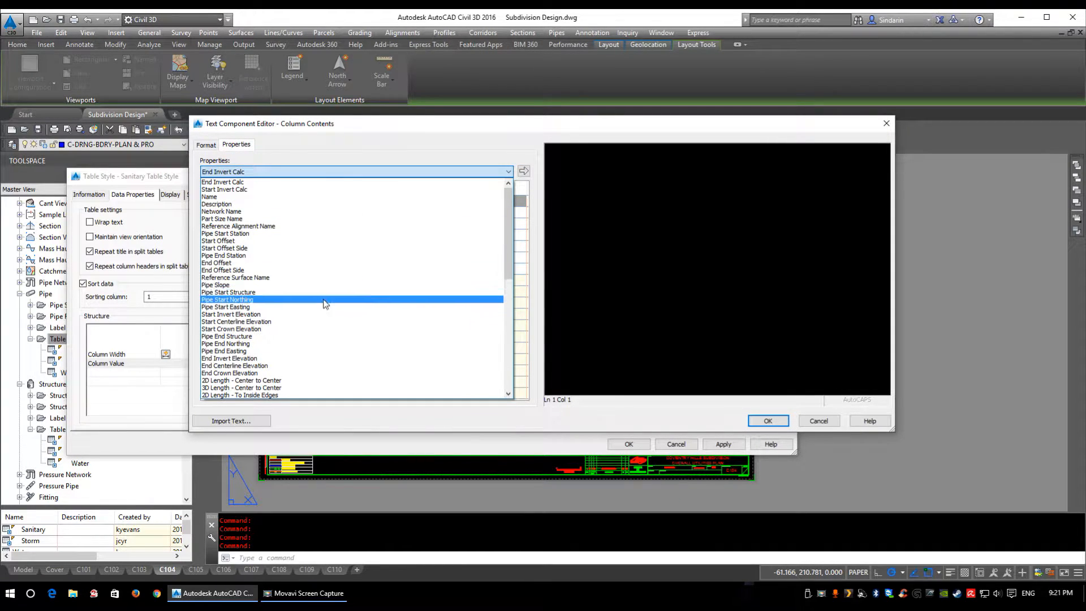
click(310, 344)
click(412, 212)
click(433, 211)
click(422, 211)
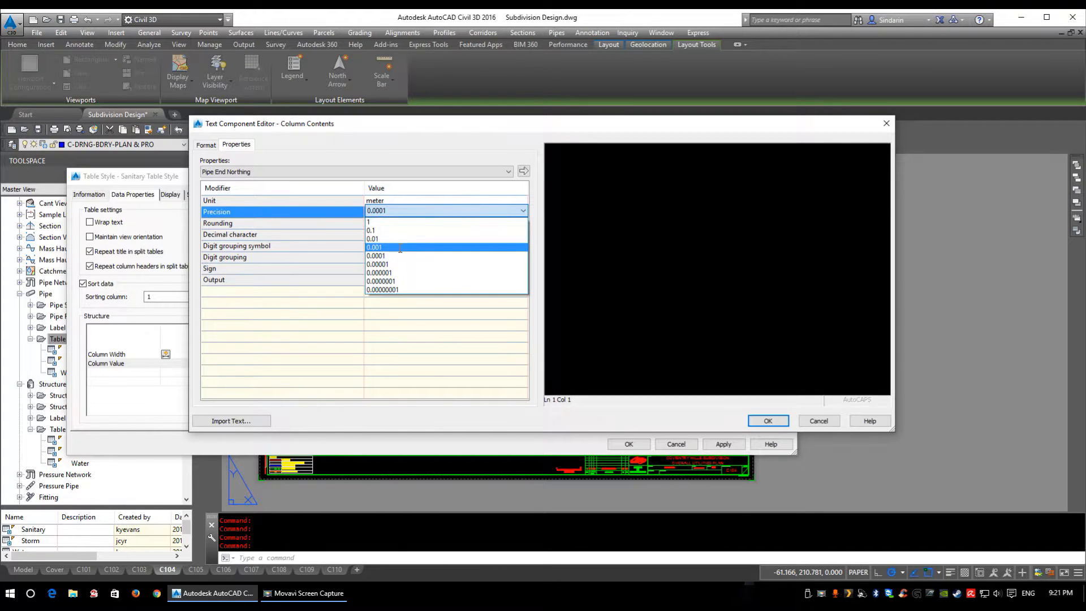
click(421, 247)
click(524, 171)
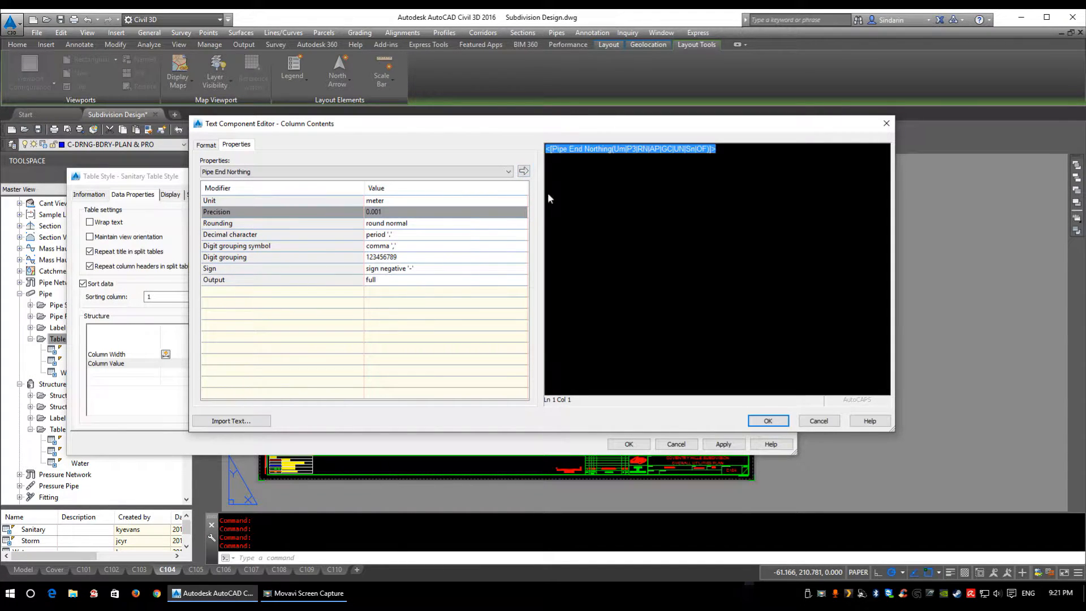
click(767, 421)
Set the End Easting column's value to the Pipe End Easting property with a precision of 0.001
double_click(692, 365)
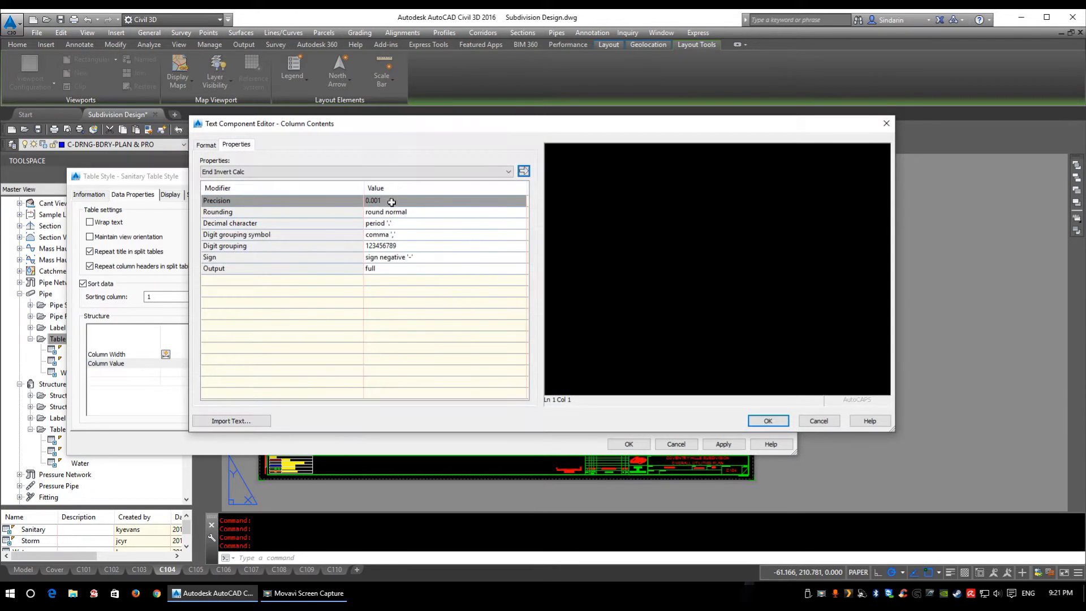
click(373, 172)
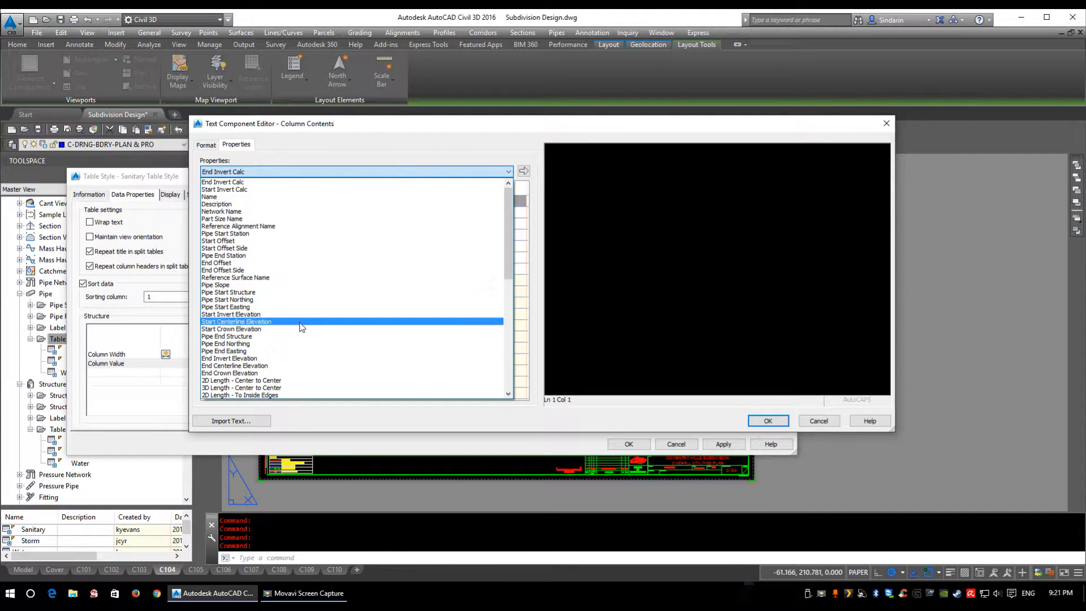
click(294, 351)
click(418, 213)
click(457, 213)
click(427, 247)
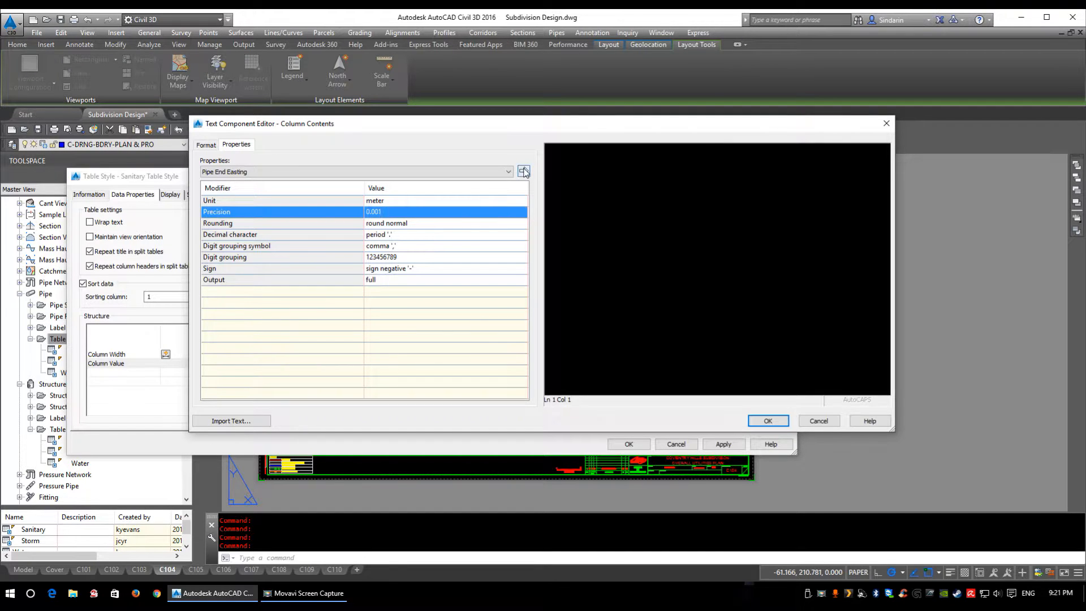
click(523, 171)
click(769, 422)
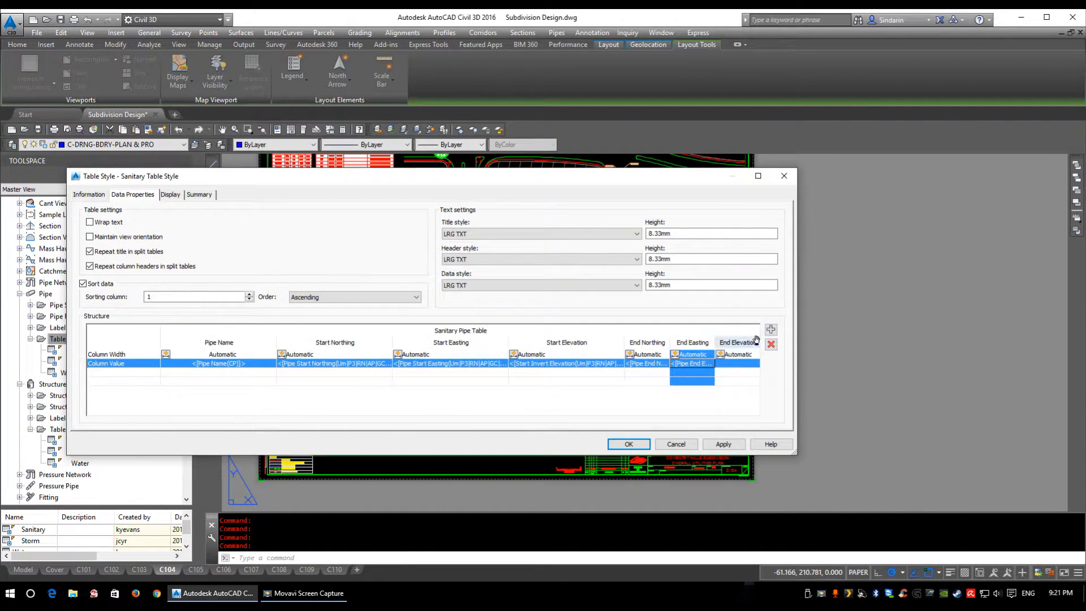
Set the End Elevation column's value to the End Invert Elevation property and widen the table style dialog
double_click(741, 364)
click(311, 171)
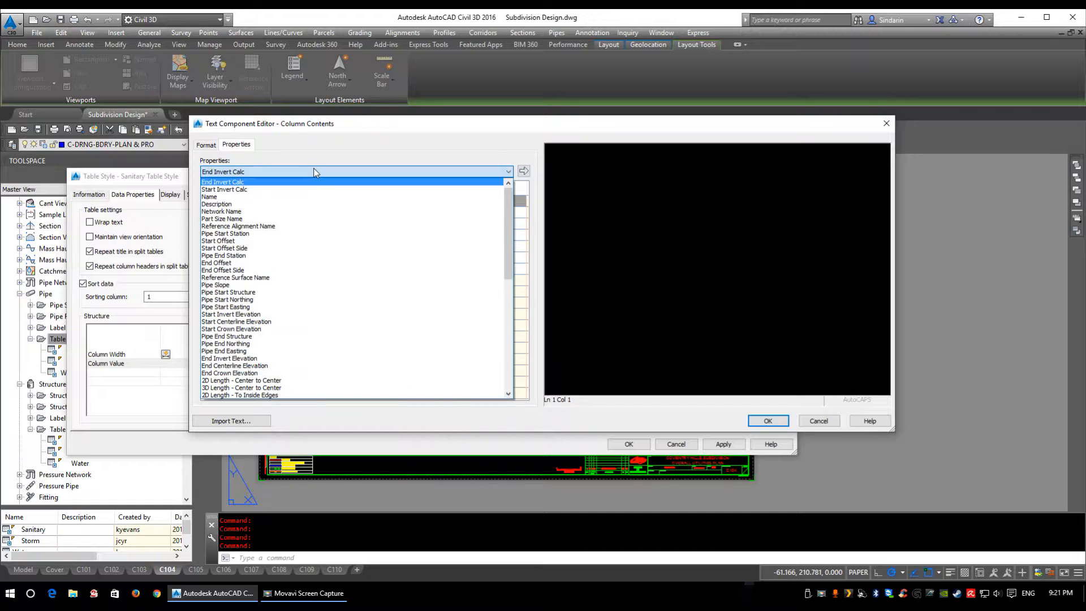
click(300, 359)
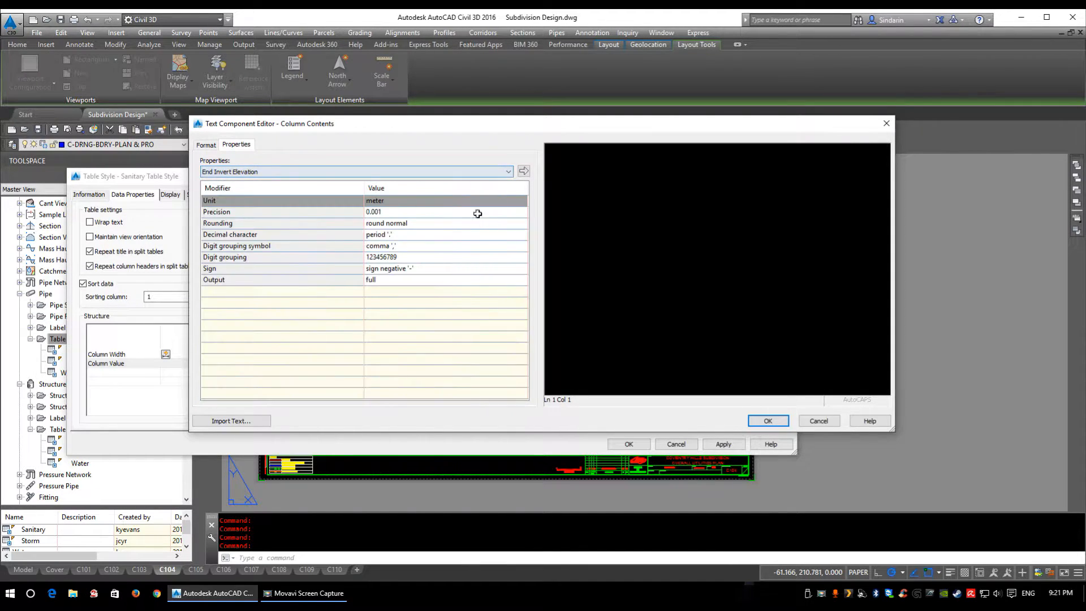
click(523, 170)
click(765, 424)
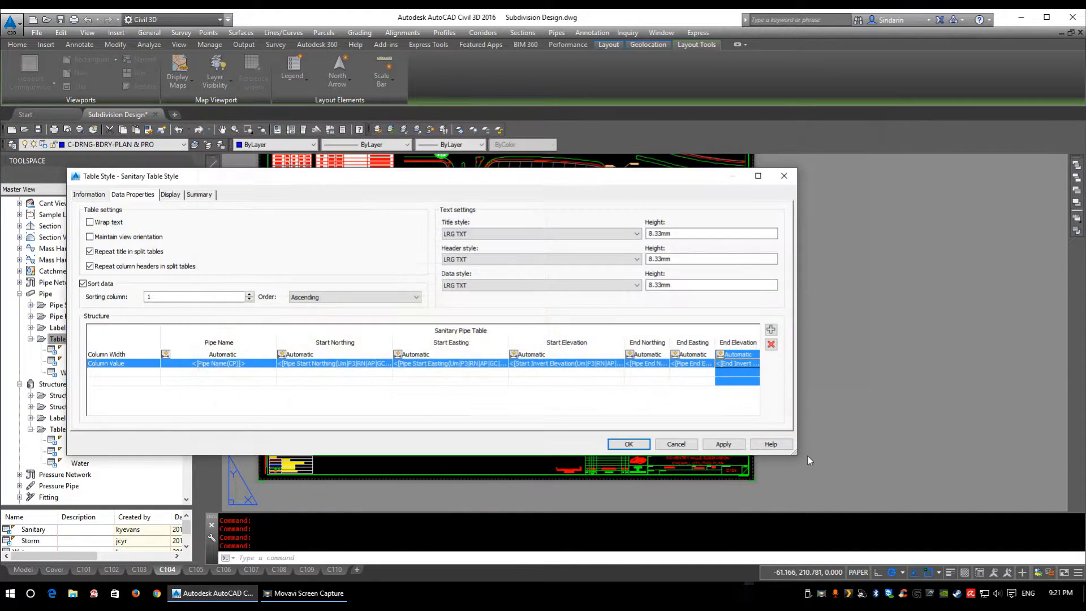
drag(794, 450, 877, 409)
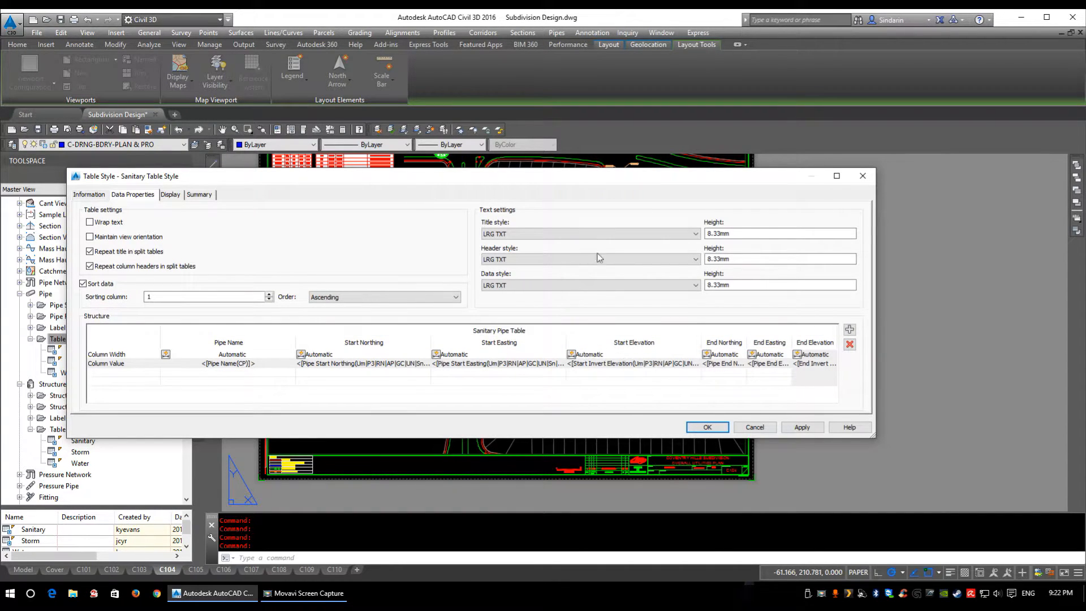
Set the table's text heights to 3 mm for the title and 2.5 mm for both the header and the data
double_click(718, 233)
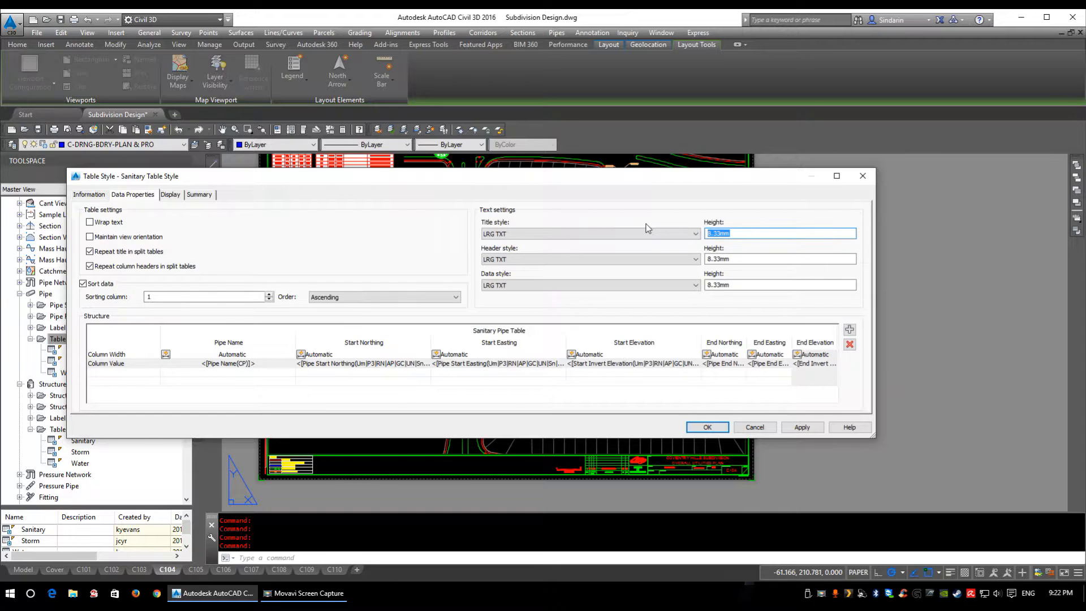
text(3)
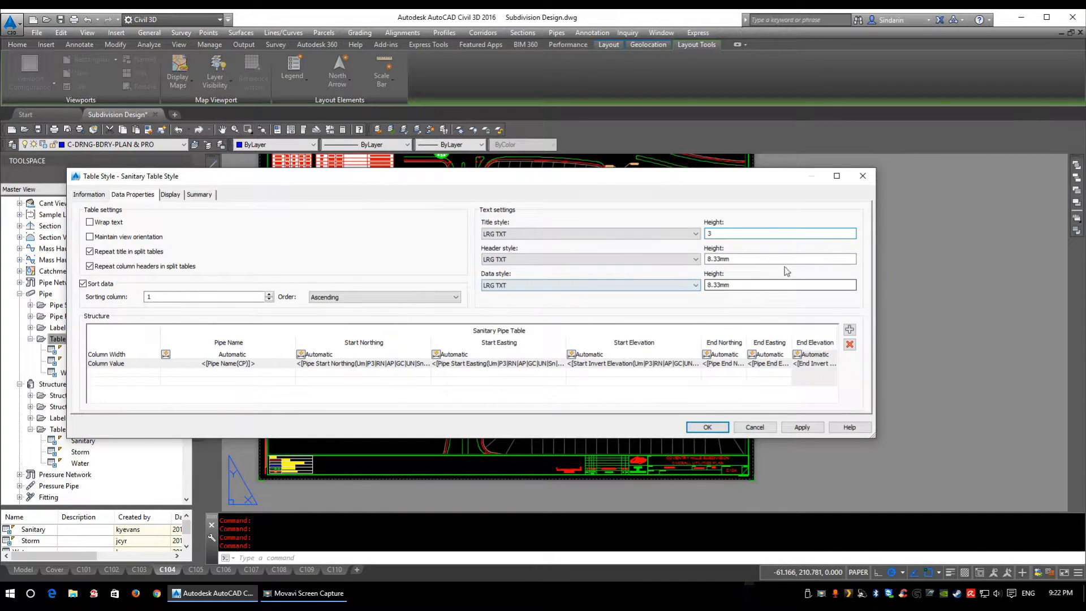
key(Tab)
text(2.5)
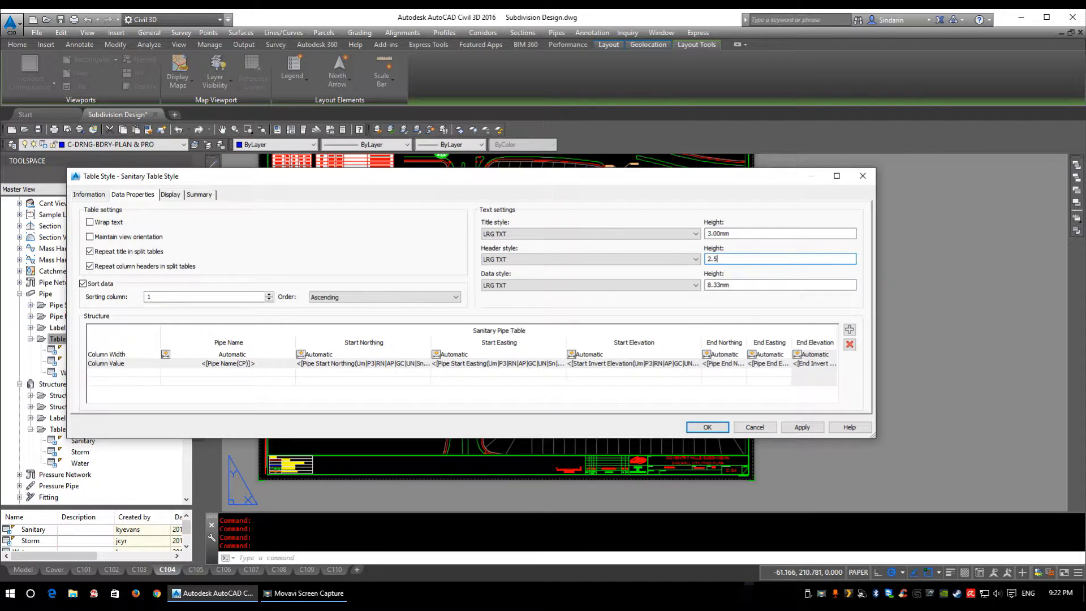
click(734, 286)
double_click(733, 286)
text(2.5)
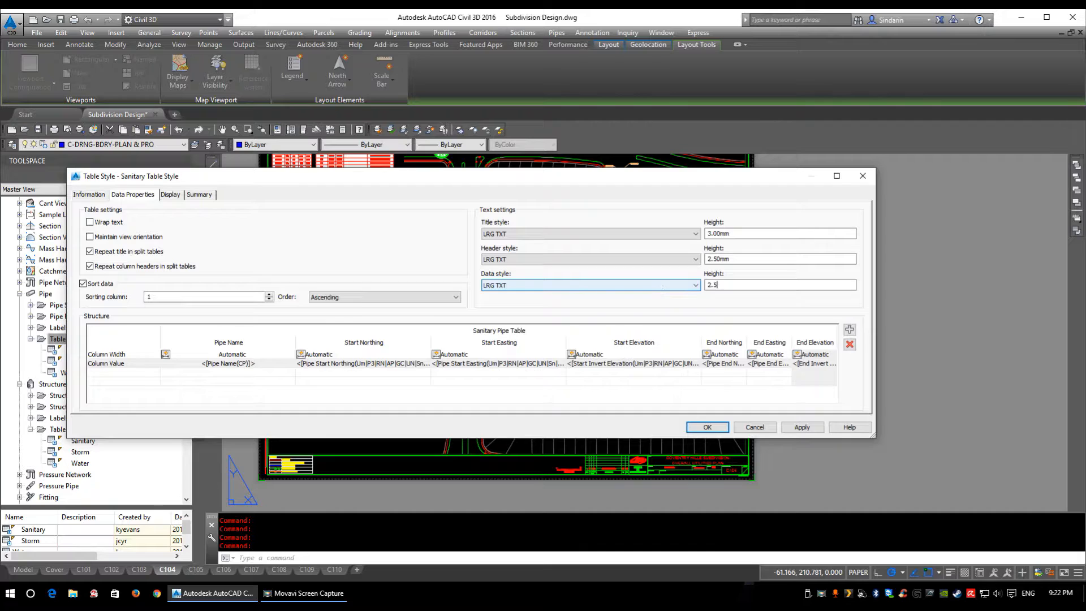
Assign all display components of the Sanitary Table Style, from Overall Border through Data Text, to layer C-TABL
click(177, 196)
click(115, 260)
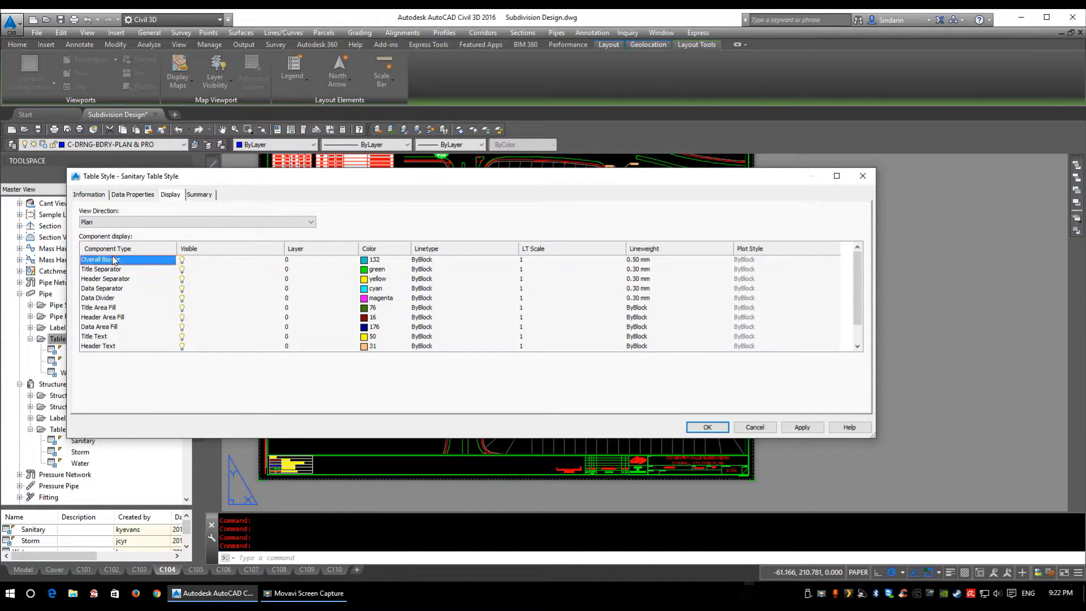
scroll(151, 292, down, 1)
shift+click(105, 338)
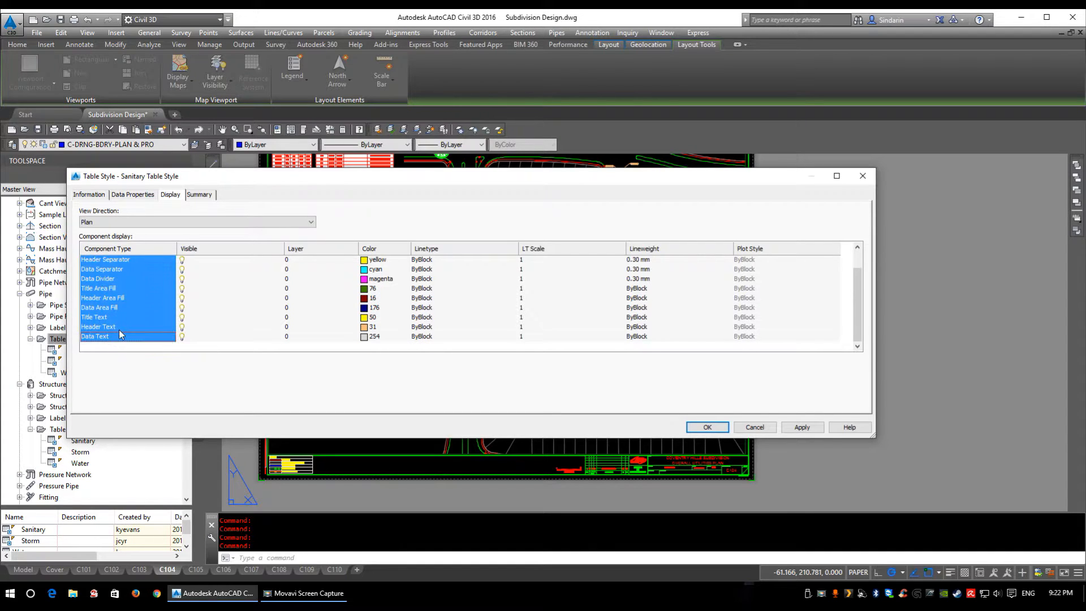
scroll(195, 297, up, 1)
click(286, 261)
scroll(410, 309, down, 10)
scroll(410, 310, down, 15)
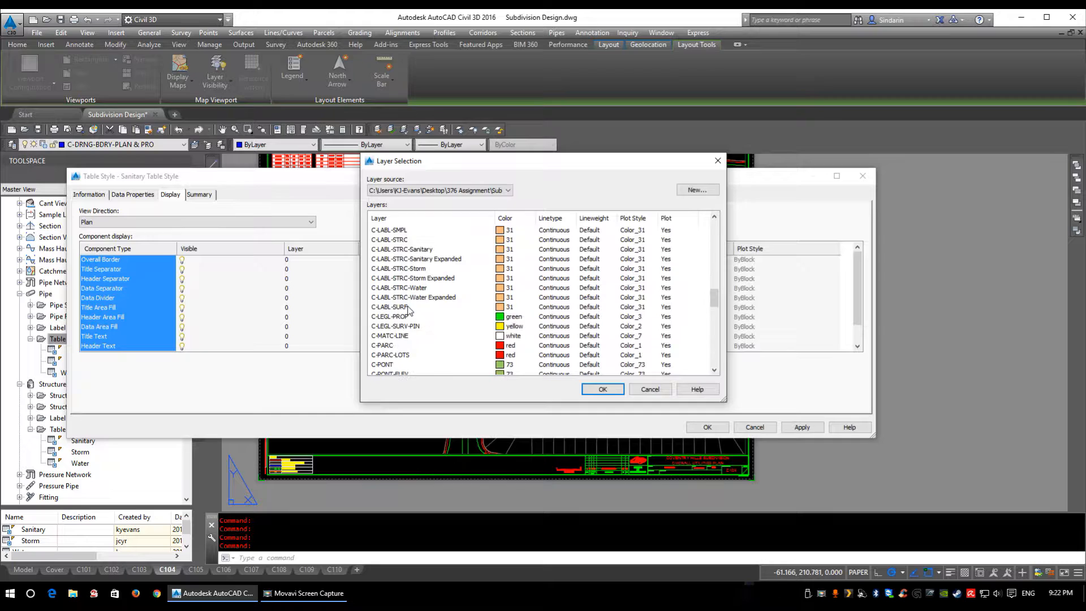
click(391, 317)
click(616, 391)
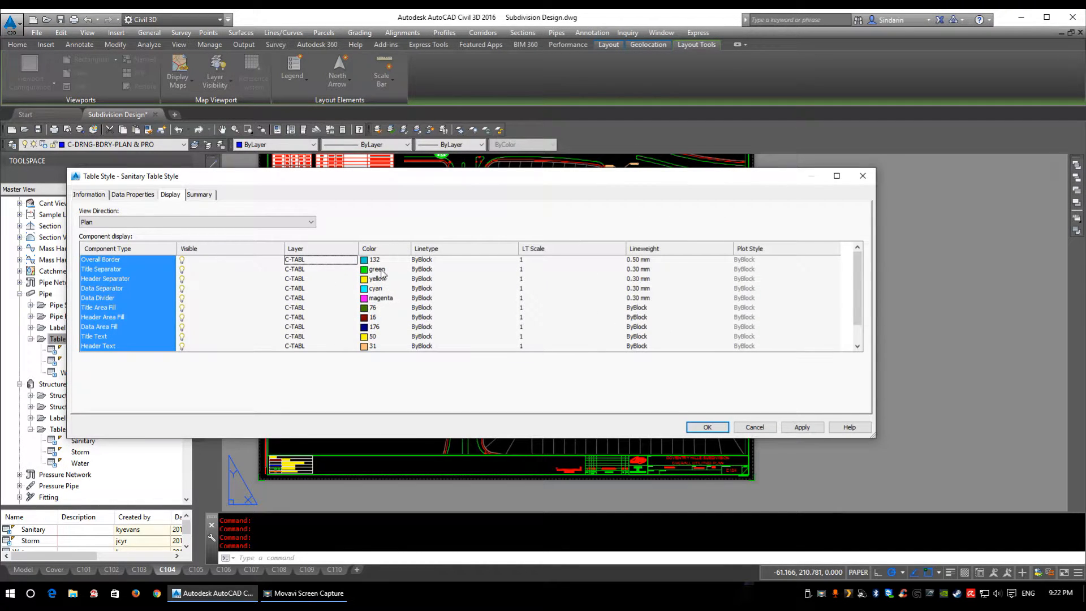
Set the color of the overall border, title, header and data separators, and data divider to red (1)
click(94, 261)
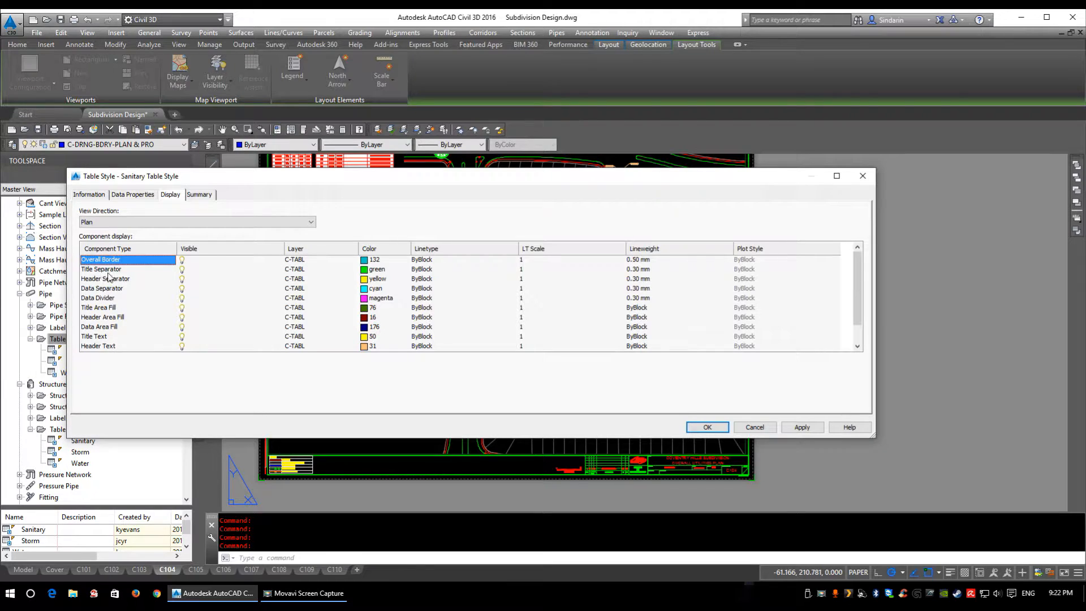
drag(107, 279, 111, 307)
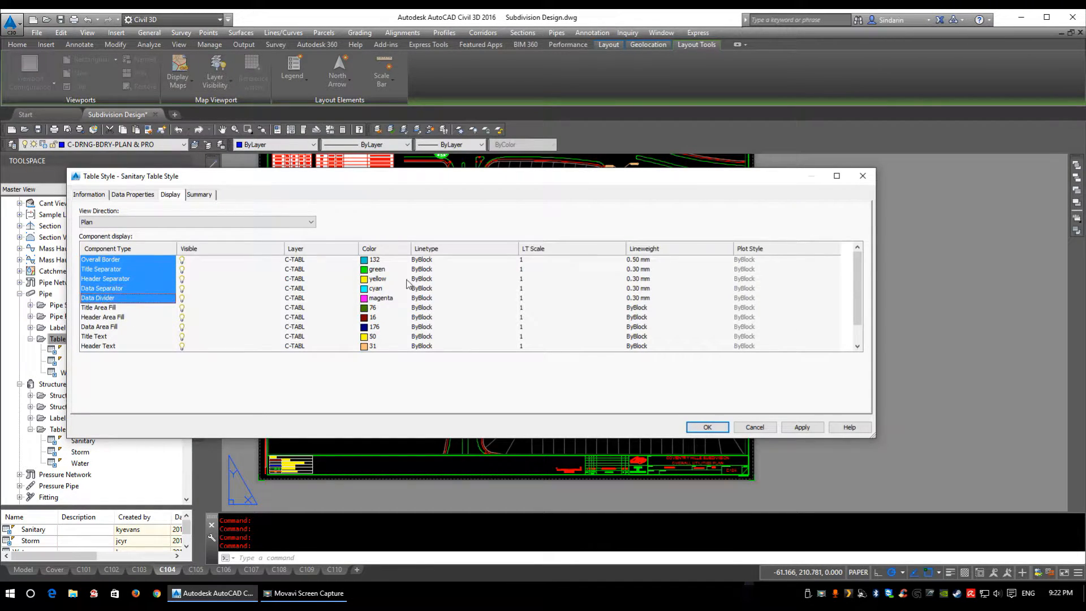
click(365, 290)
text(1)
key(Return)
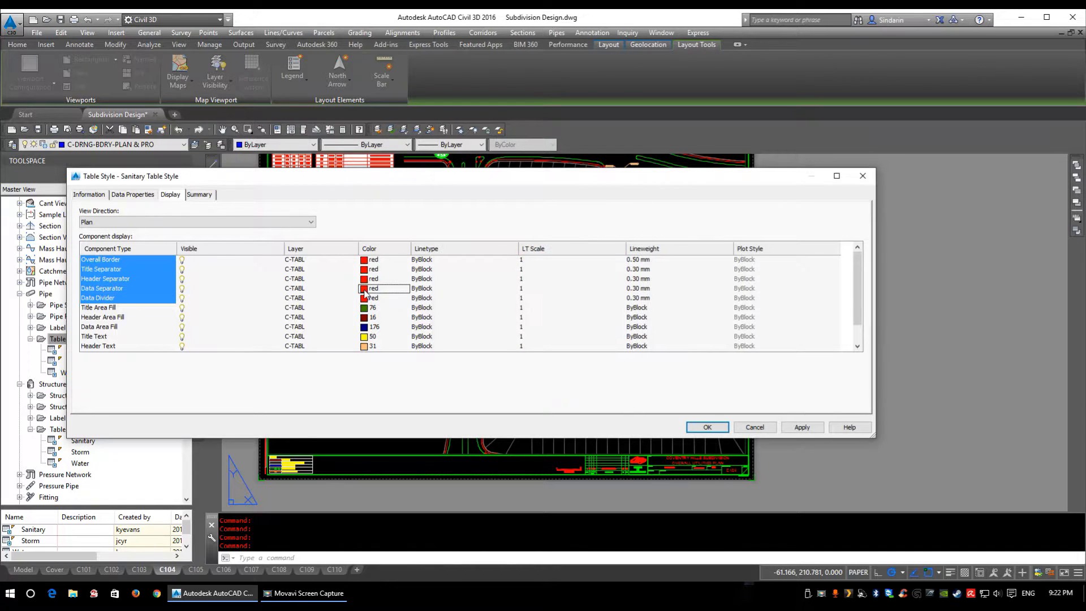
Set the title, header and data area fills to color 255
drag(114, 310, 115, 334)
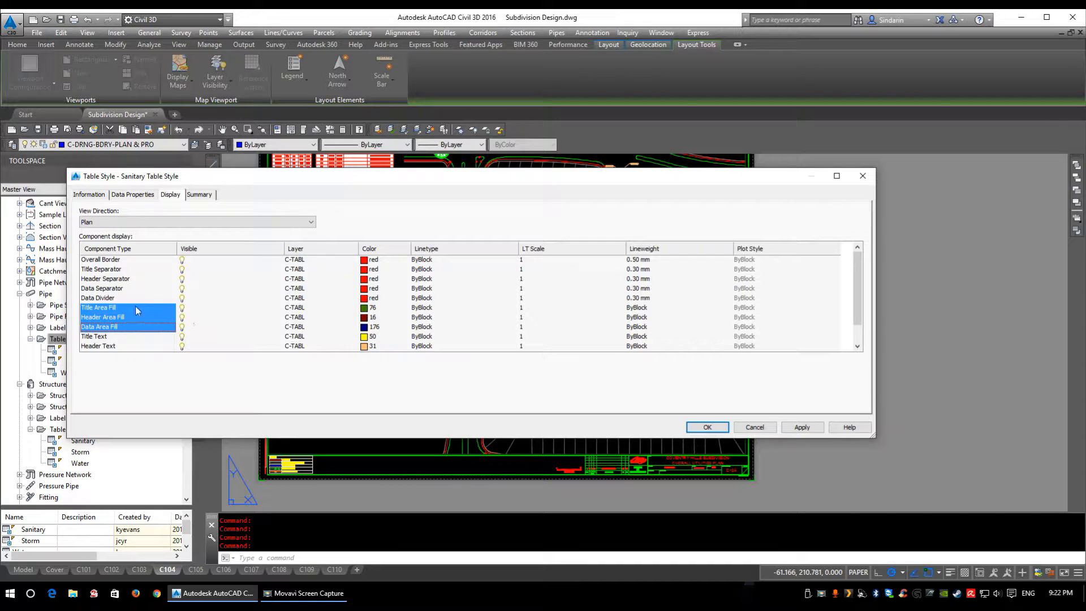
click(366, 309)
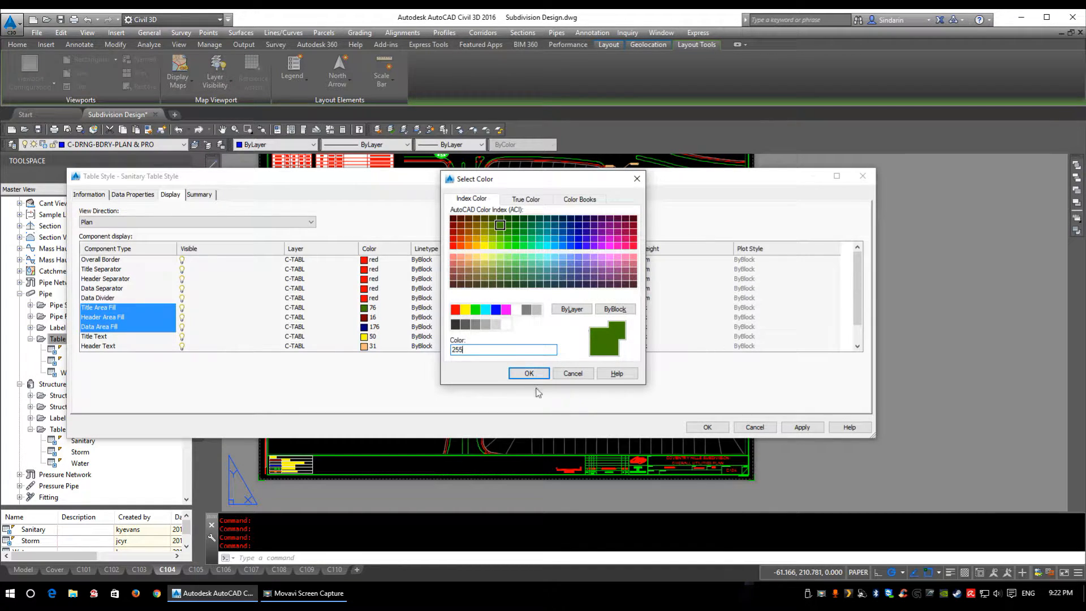
click(529, 372)
Set the title, header and data text color to yellow and save the table style
click(117, 338)
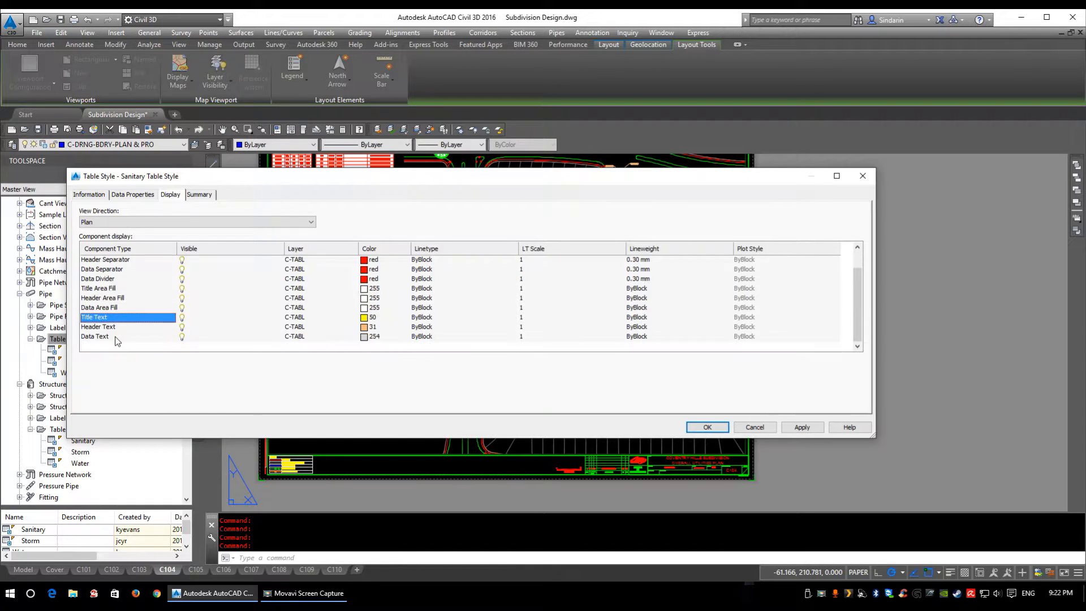
shift+click(102, 336)
click(366, 322)
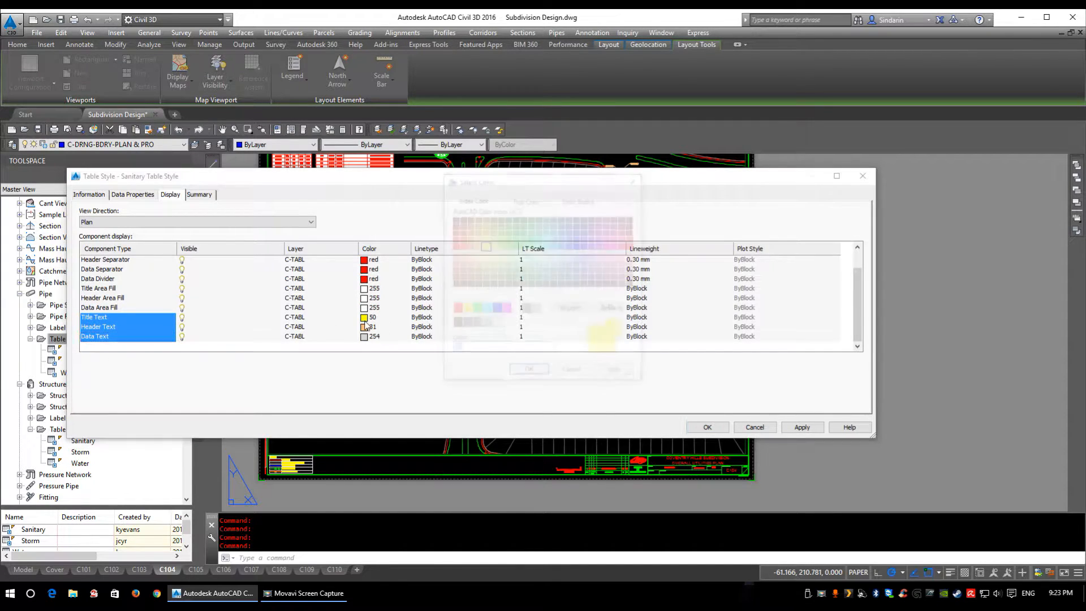
key(Return)
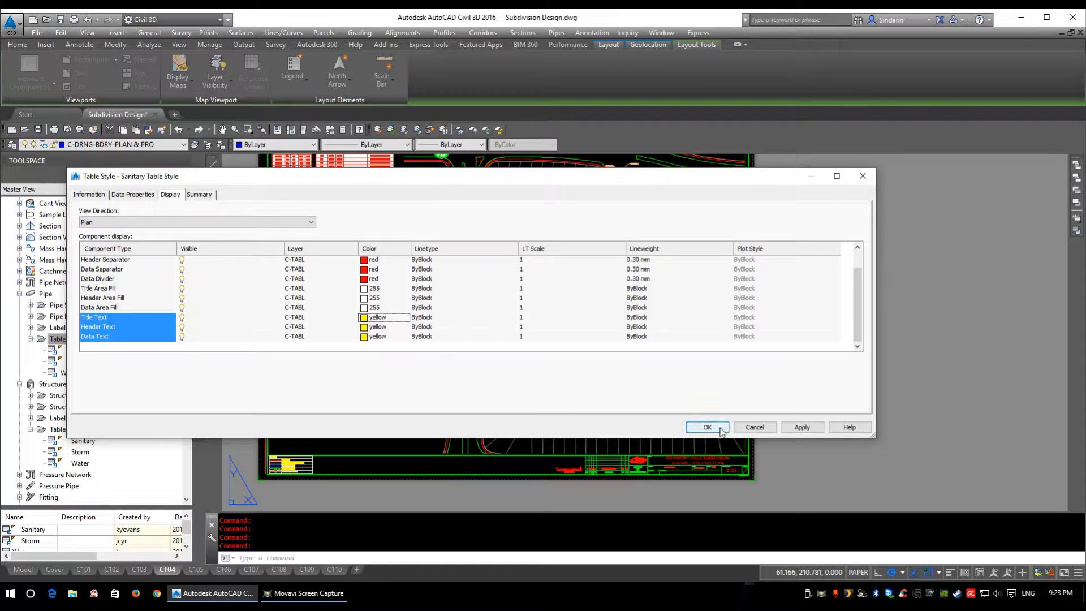
click(199, 194)
click(89, 195)
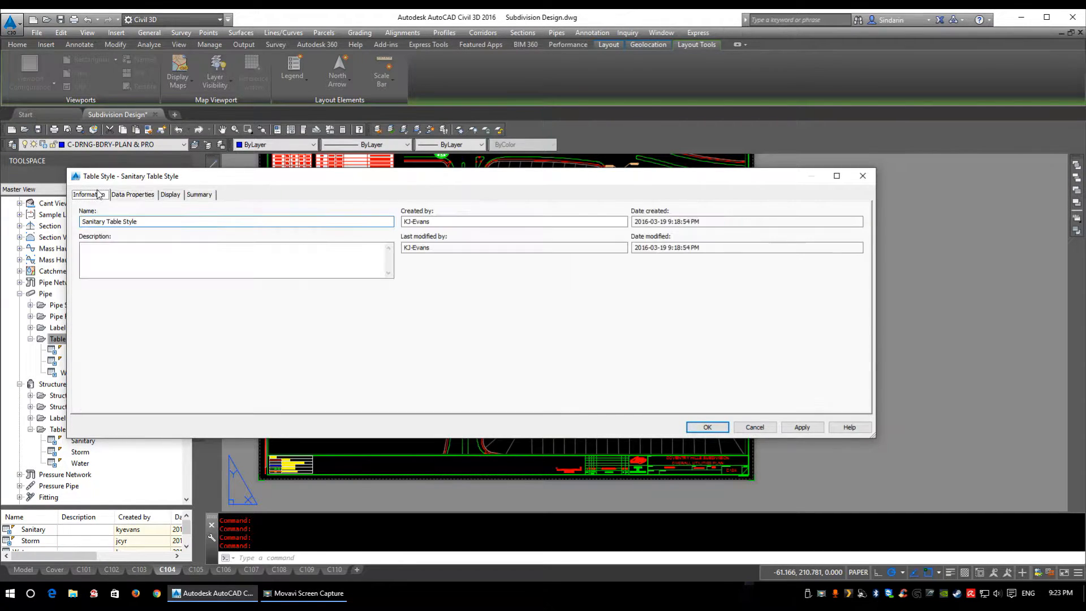
click(708, 428)
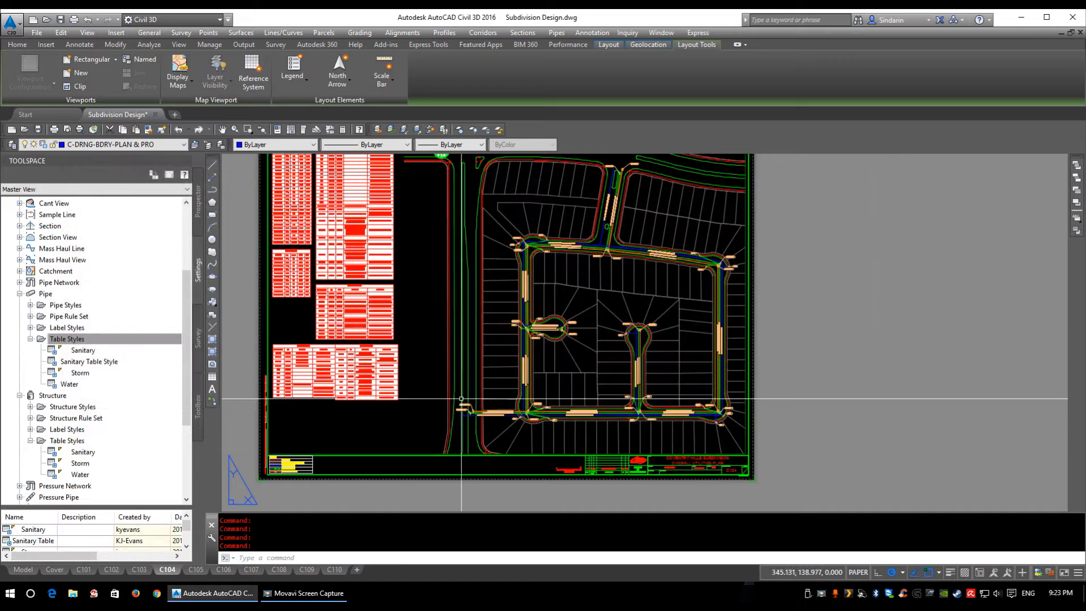
Start a pipe table in model space for the Sanitary network, using Sanitary Table Style
click(22, 570)
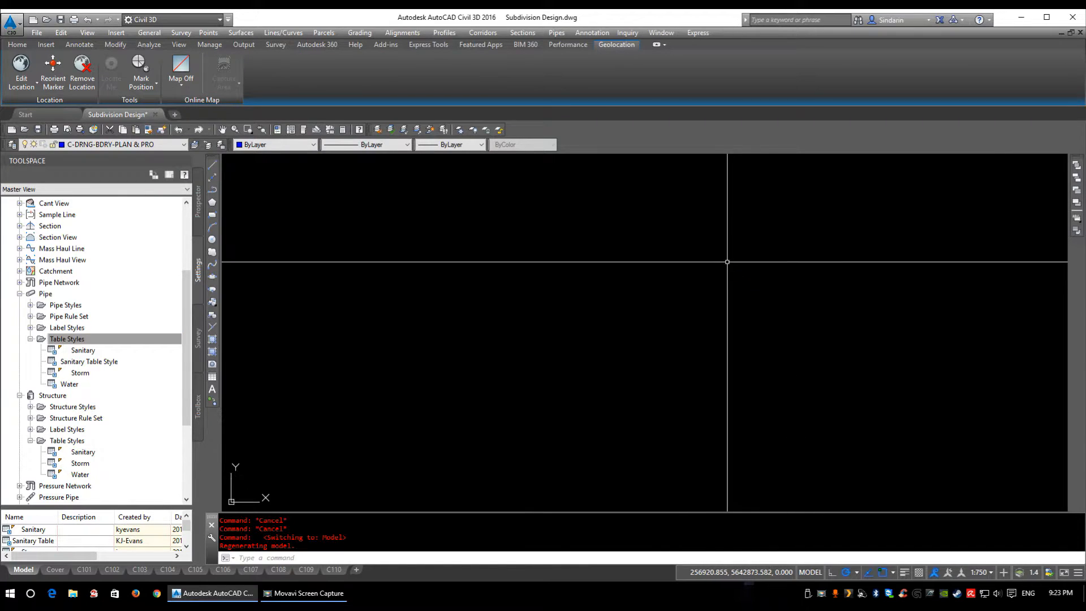
click(557, 33)
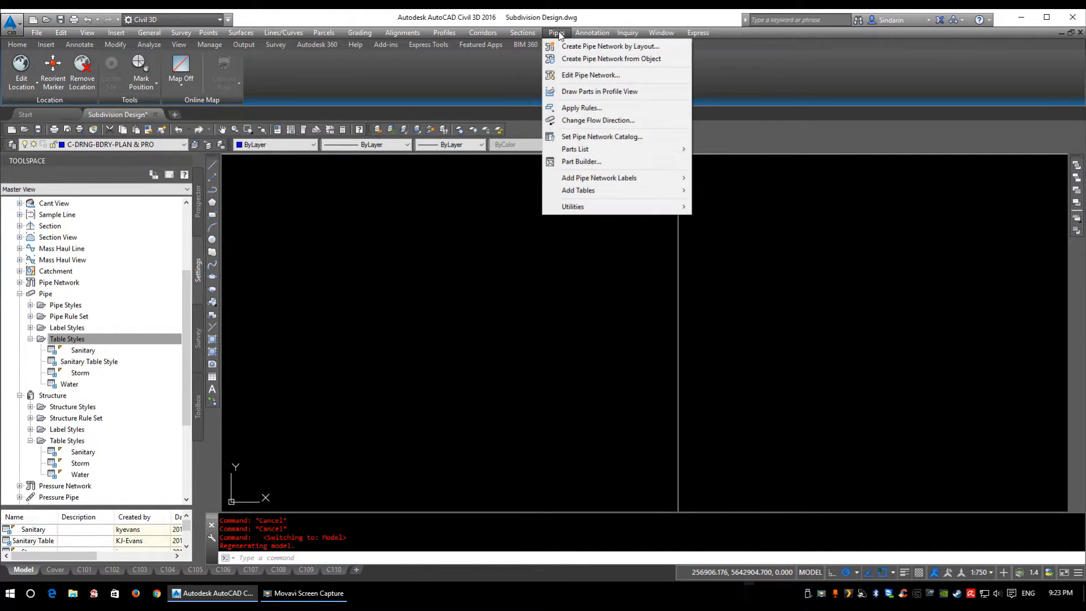
mouse_move(595, 190)
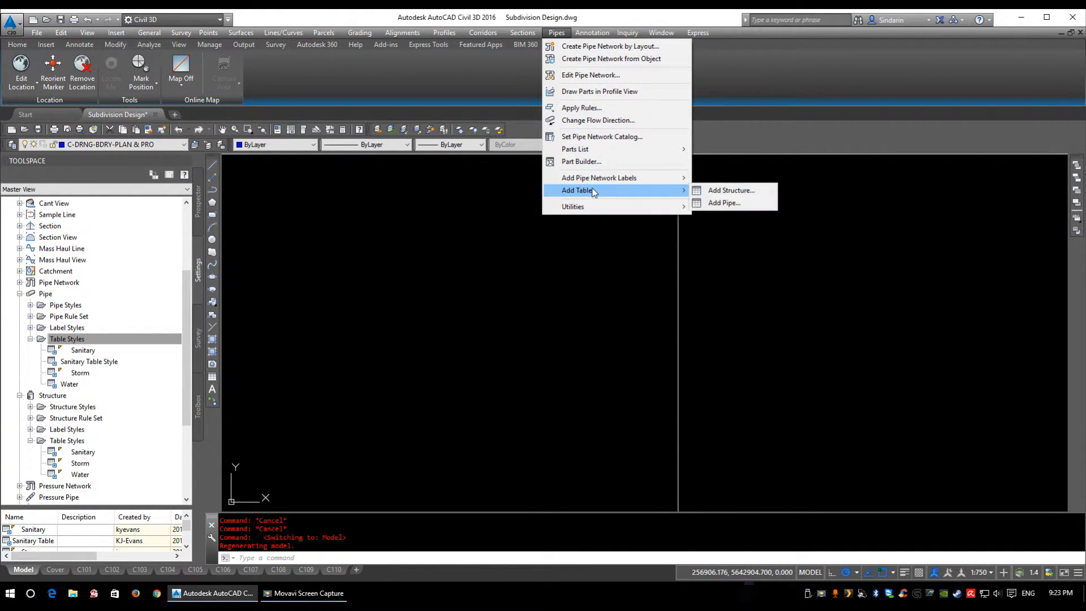
click(725, 203)
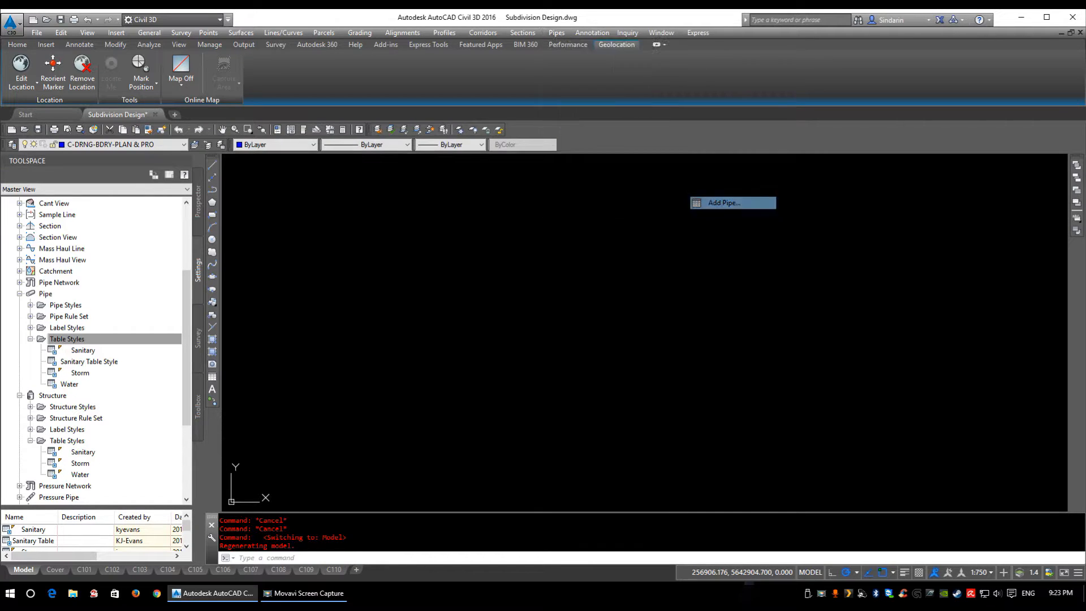
click(524, 168)
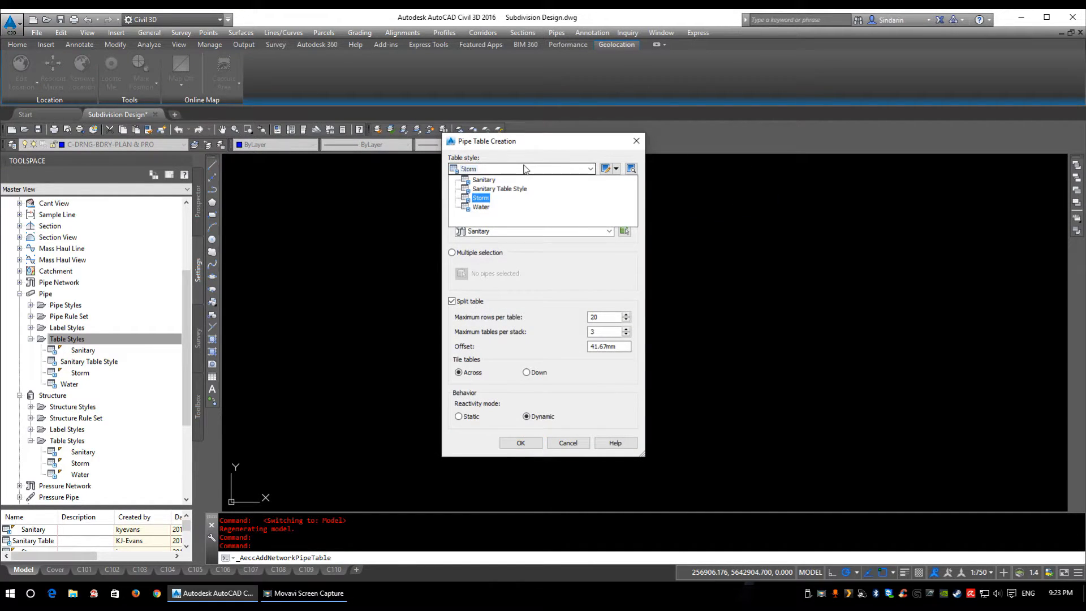
click(500, 189)
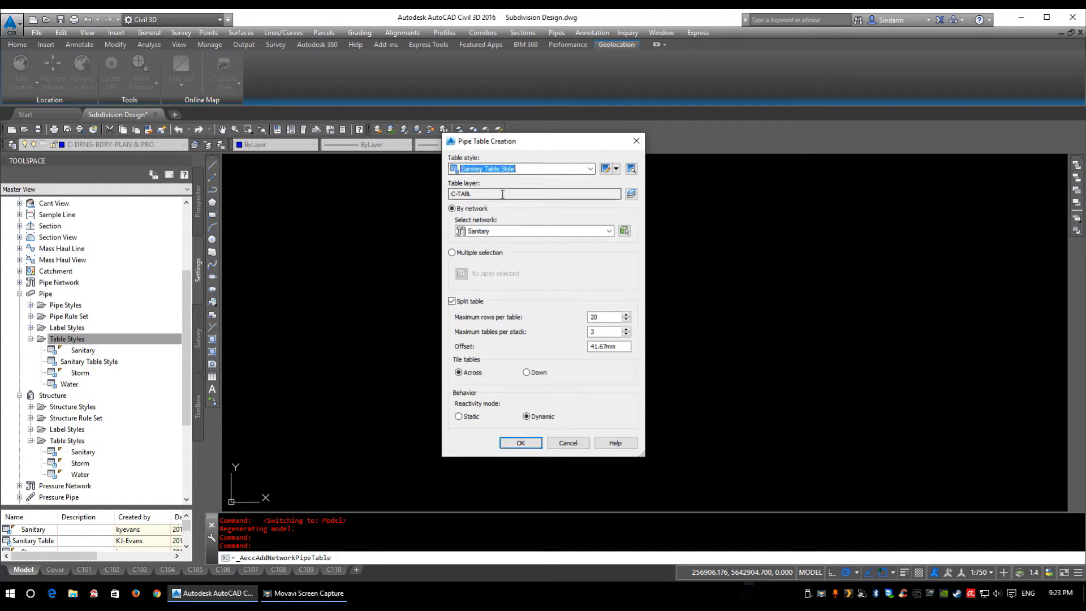
click(456, 195)
drag(453, 193, 479, 193)
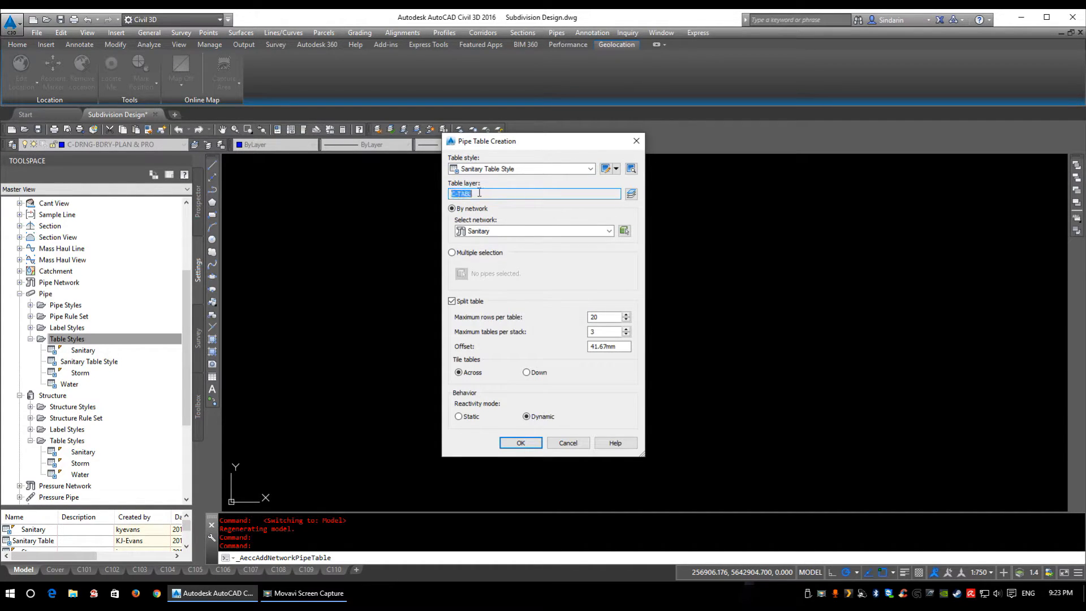
click(525, 231)
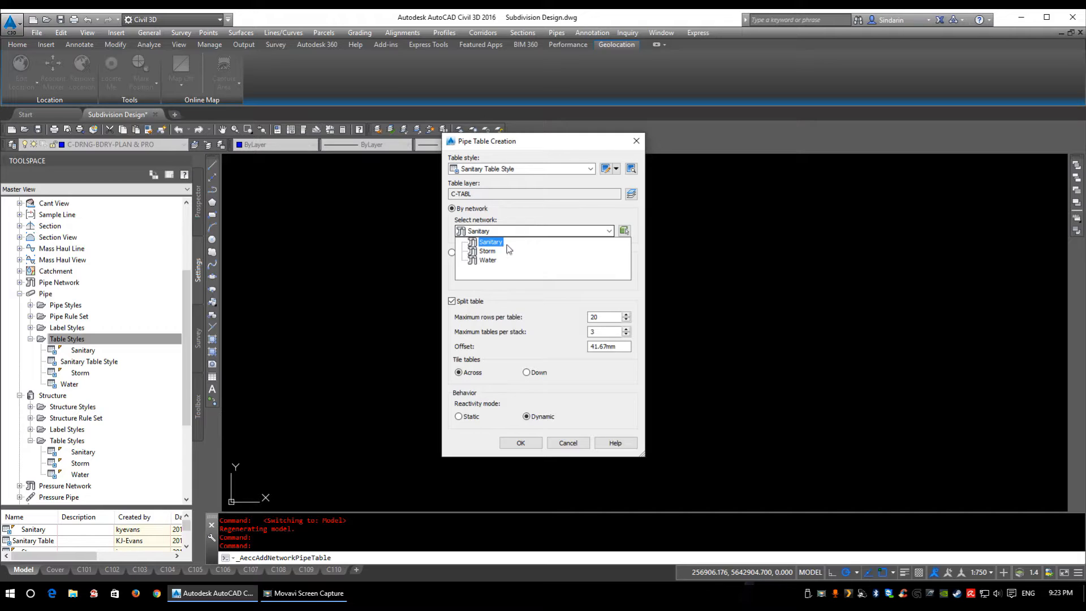
click(500, 244)
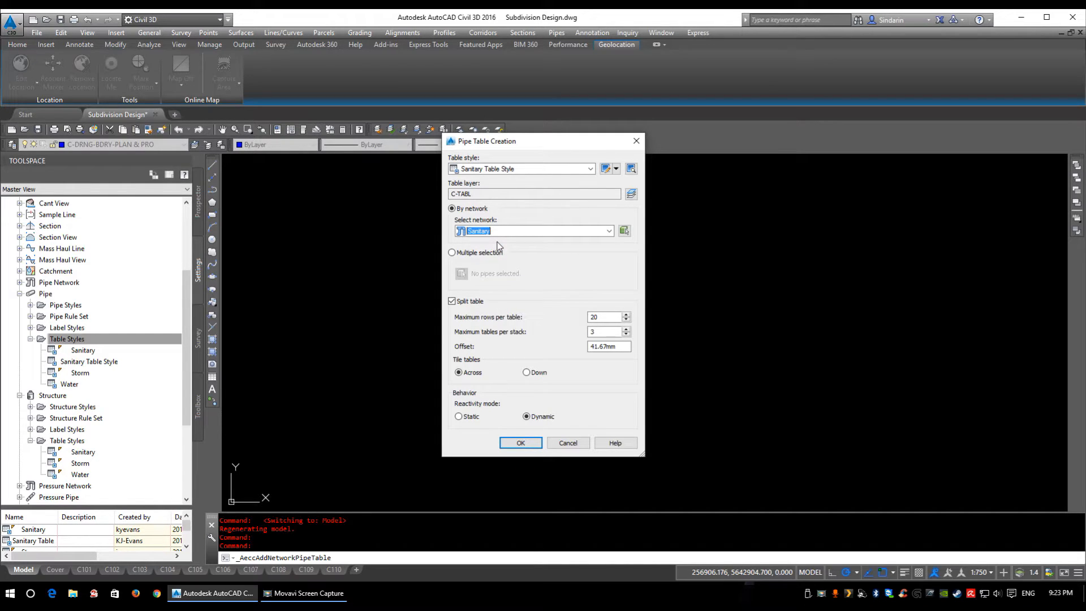
Set the maximum rows per table to 50 and place the pipe table in an empty area of model space
double_click(595, 317)
text(50)
click(521, 444)
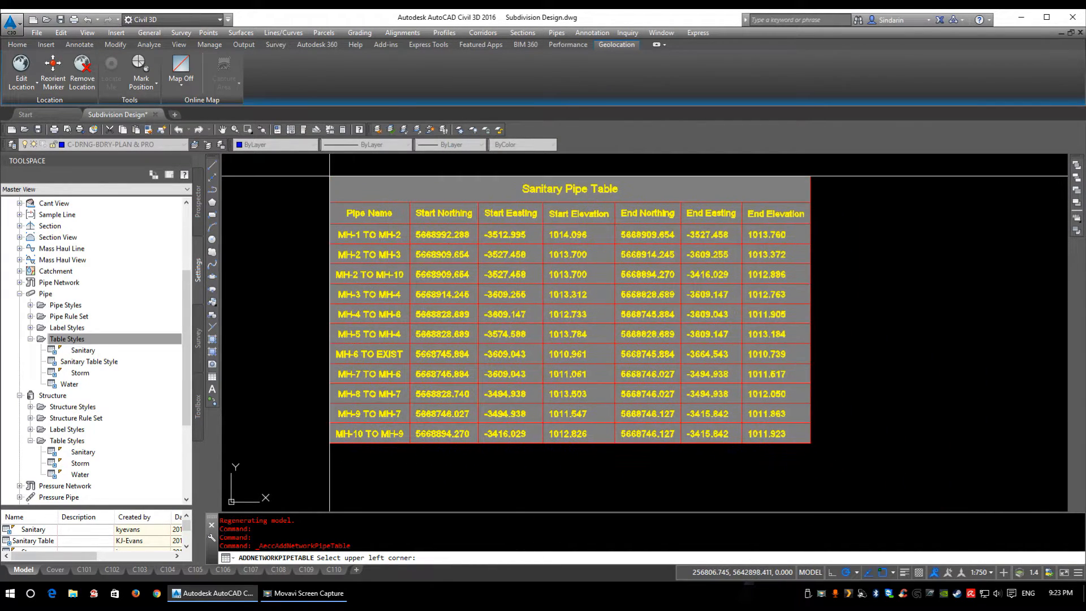
click(330, 176)
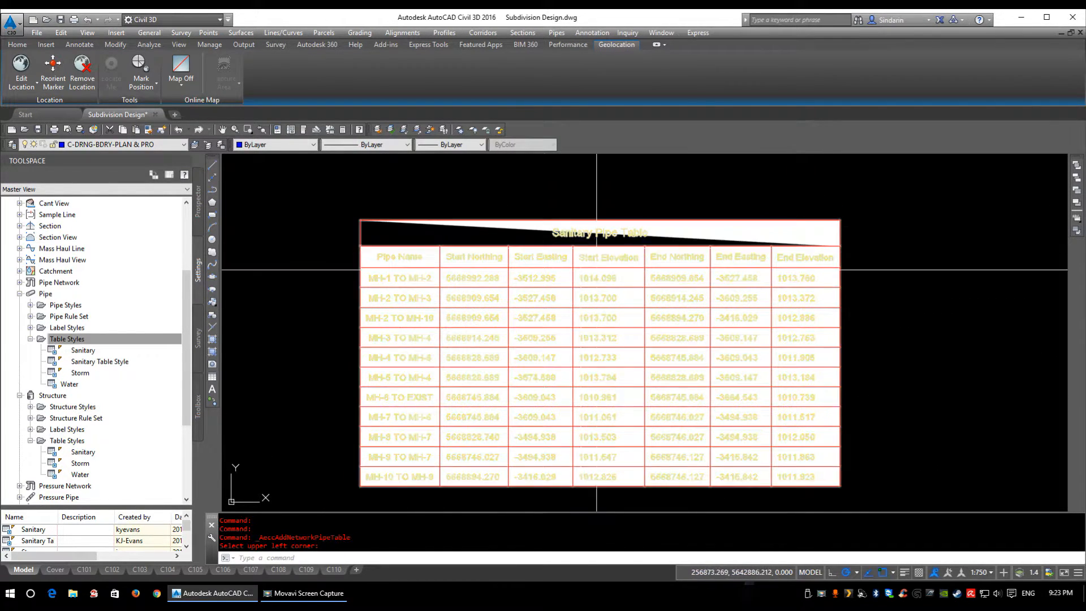
Edit the placed table's style to hide the title, header and data area fills
click(546, 257)
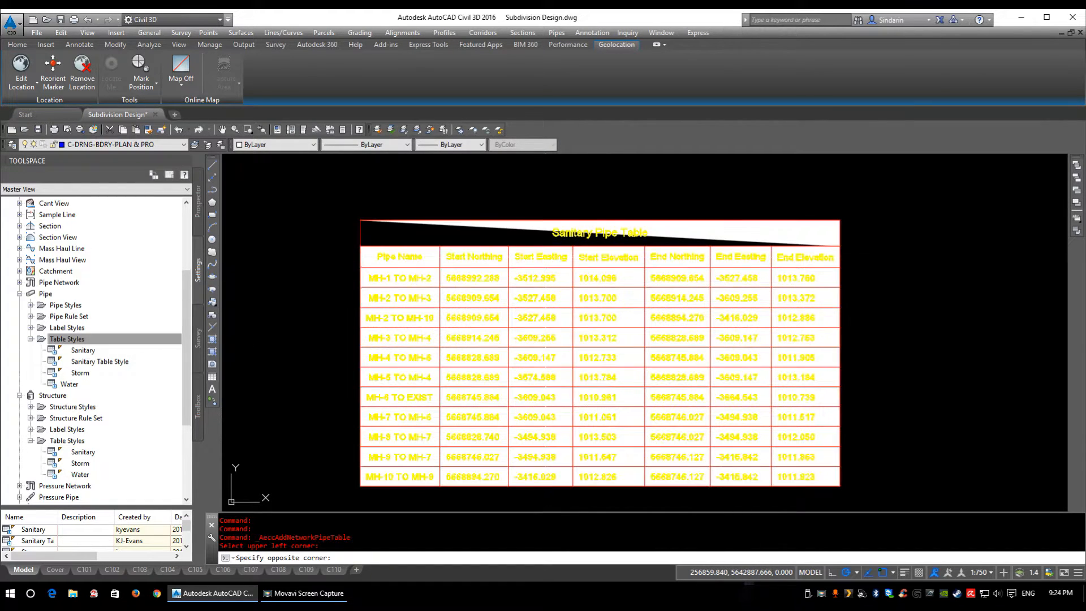
click(546, 257)
right_click(547, 250)
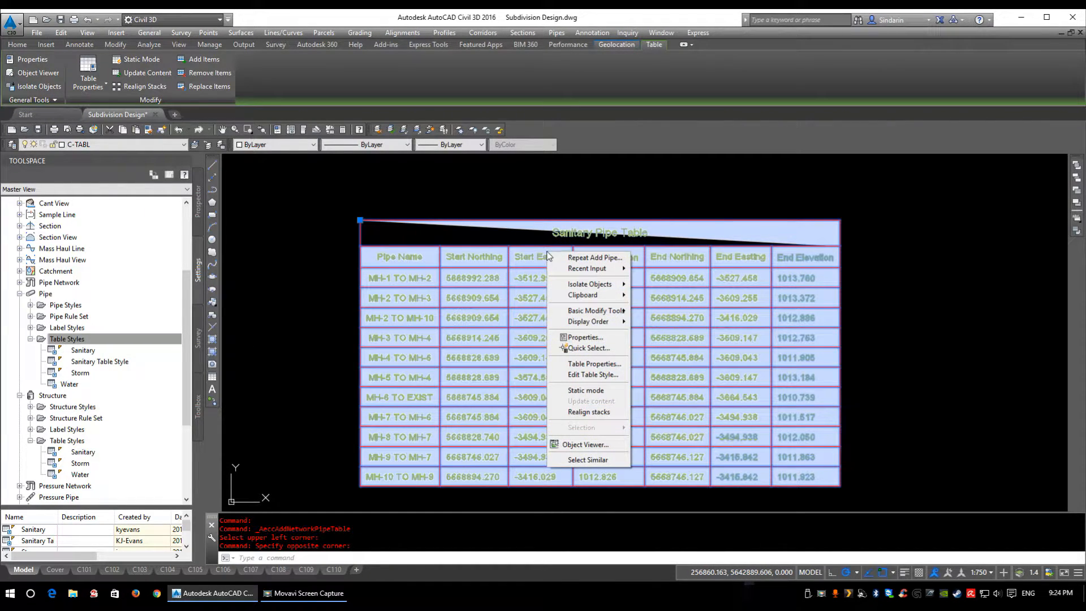
click(613, 377)
click(169, 196)
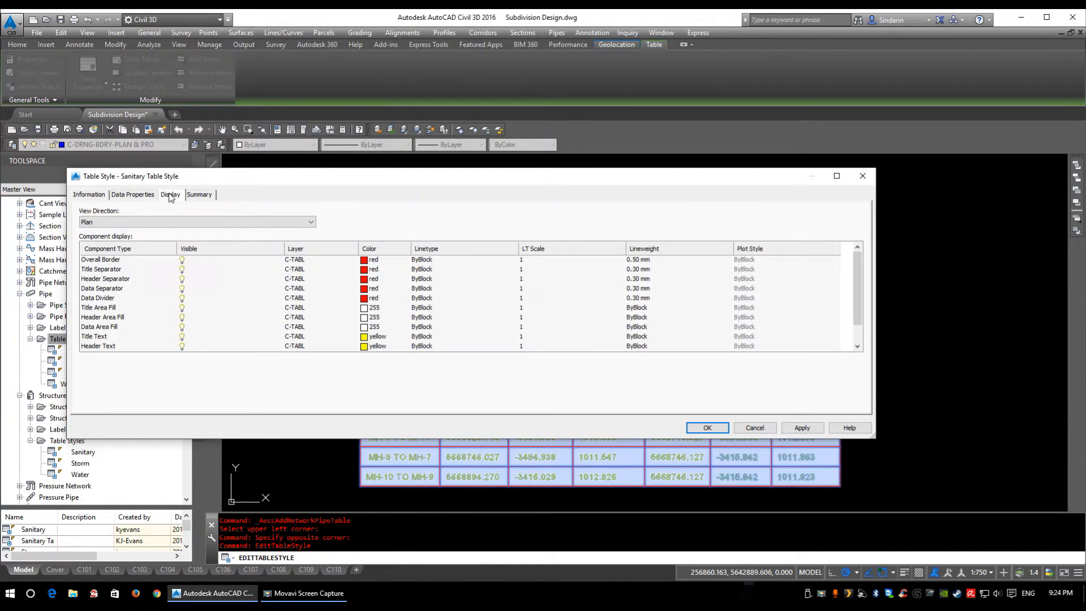
click(182, 317)
click(182, 327)
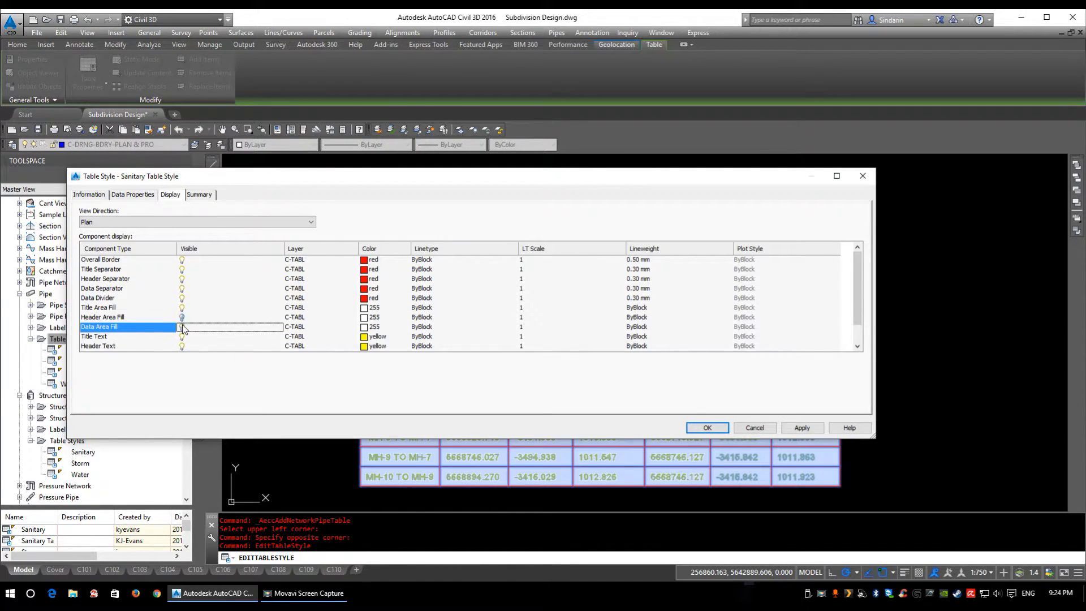
click(182, 309)
click(708, 428)
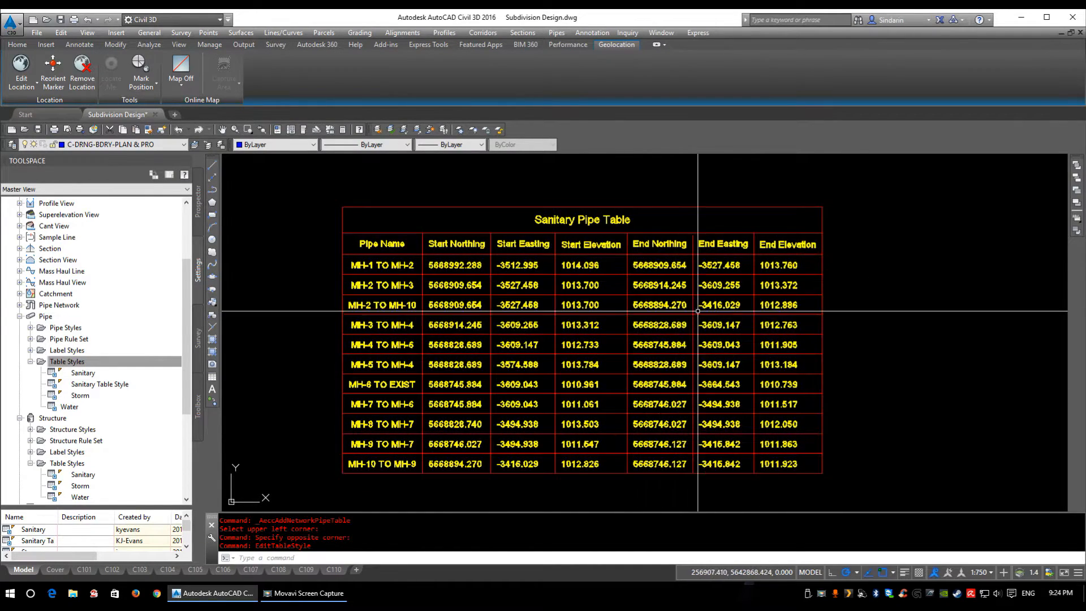
Open Sanitary Table Style for editing and add a new column after End Elevation
middle_drag(946, 277, 916, 265)
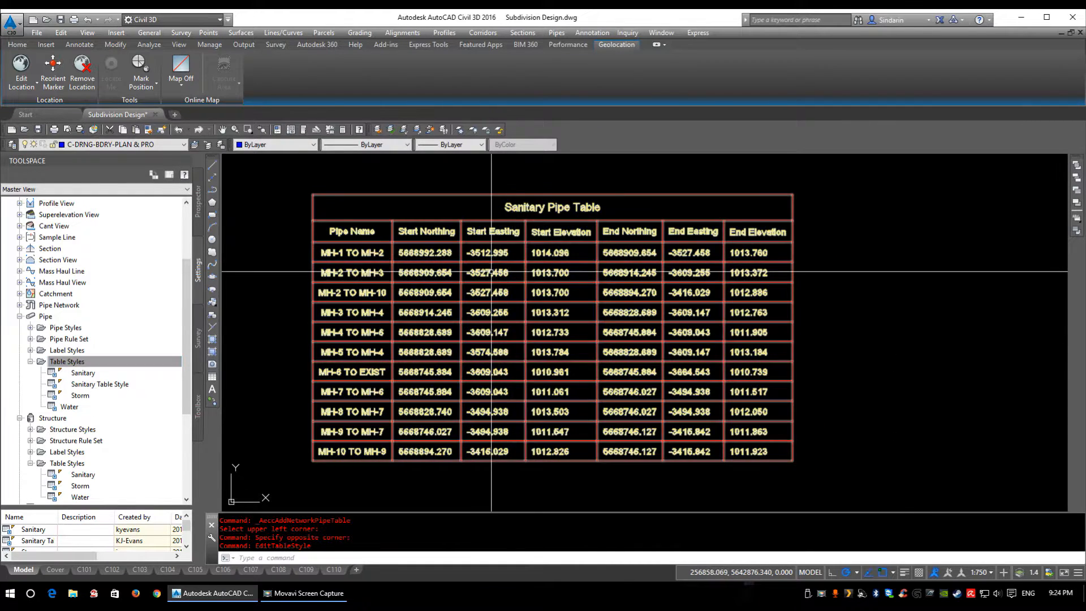
middle_drag(496, 274, 538, 281)
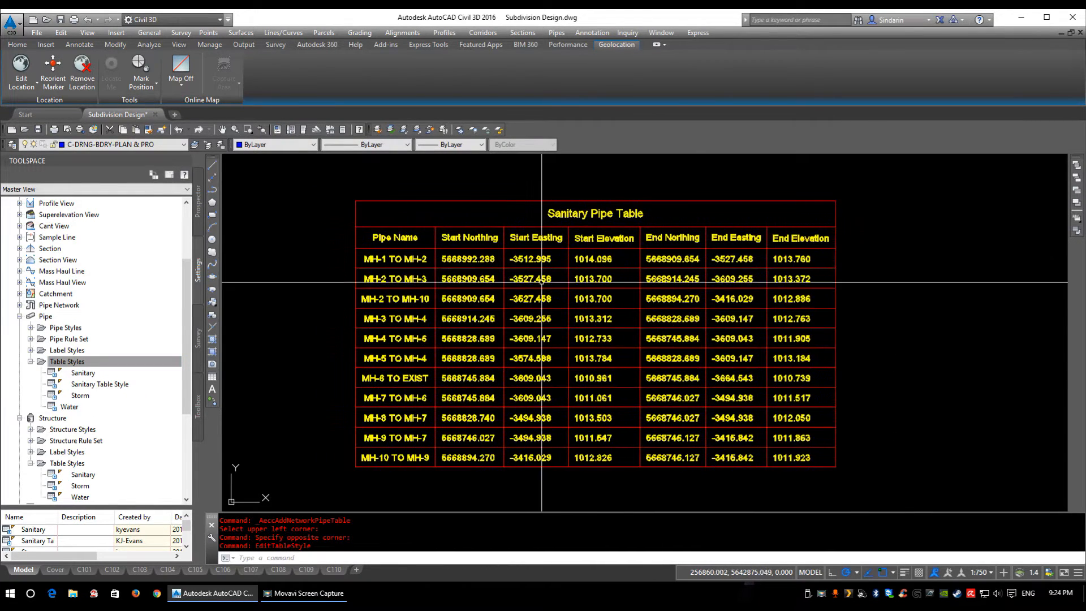
right_click(94, 384)
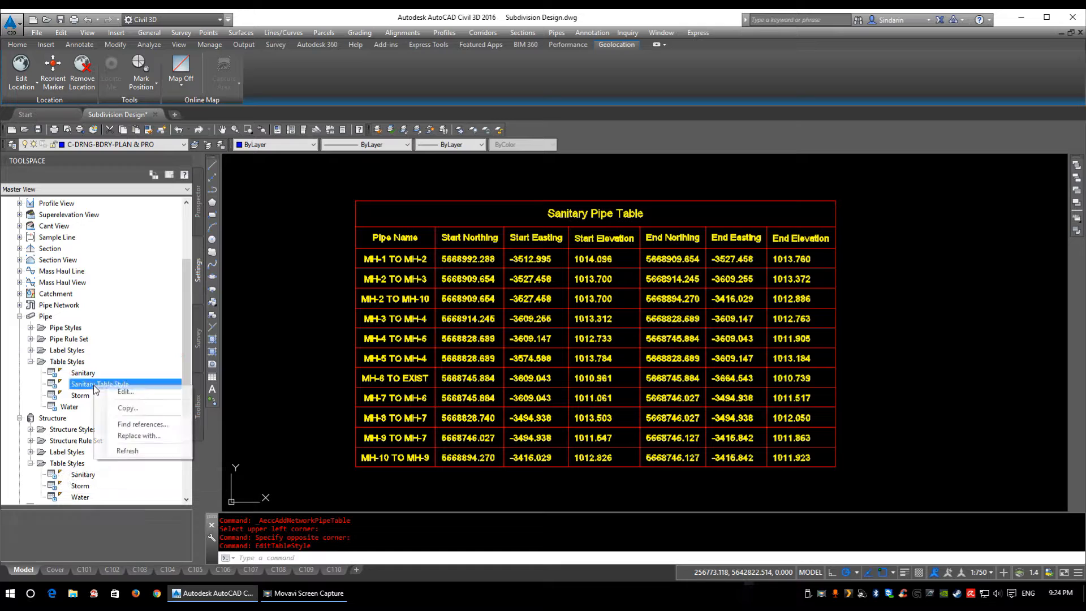
click(124, 391)
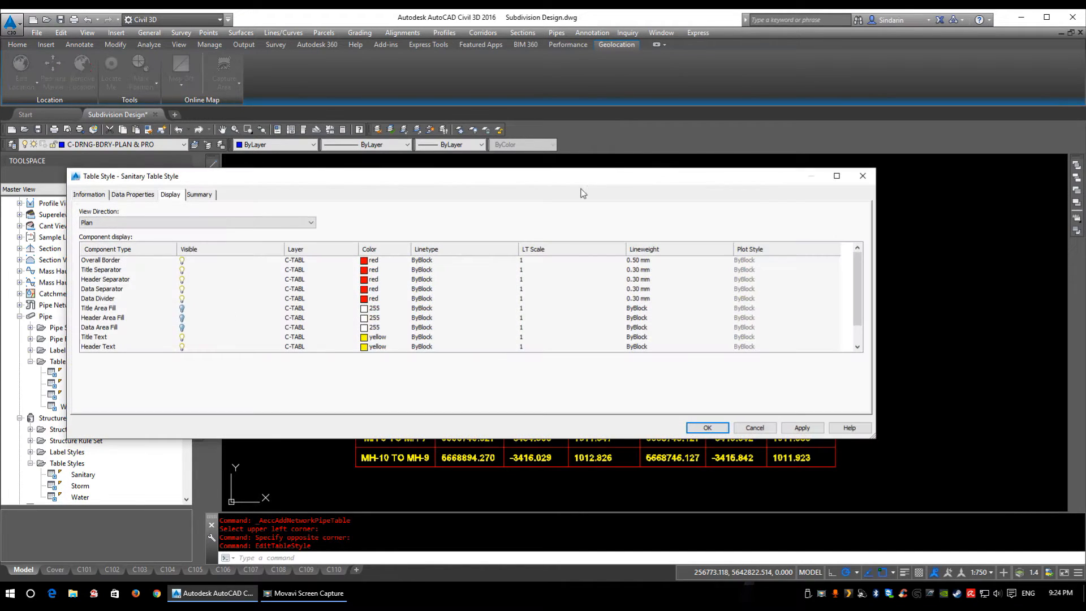
click(134, 196)
drag(873, 438, 528, 468)
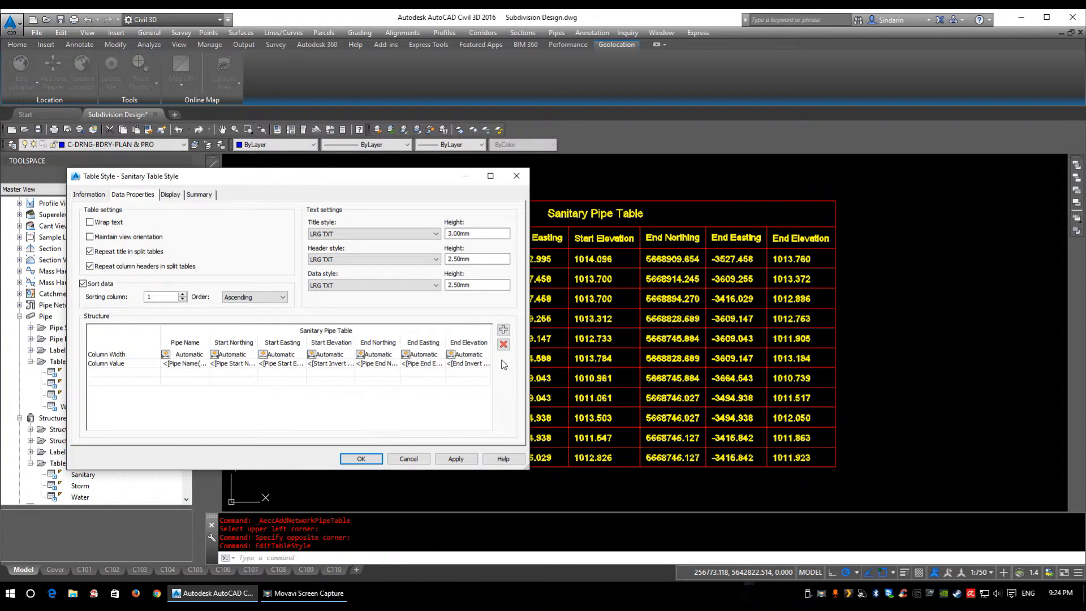
click(504, 330)
drag(415, 428, 461, 428)
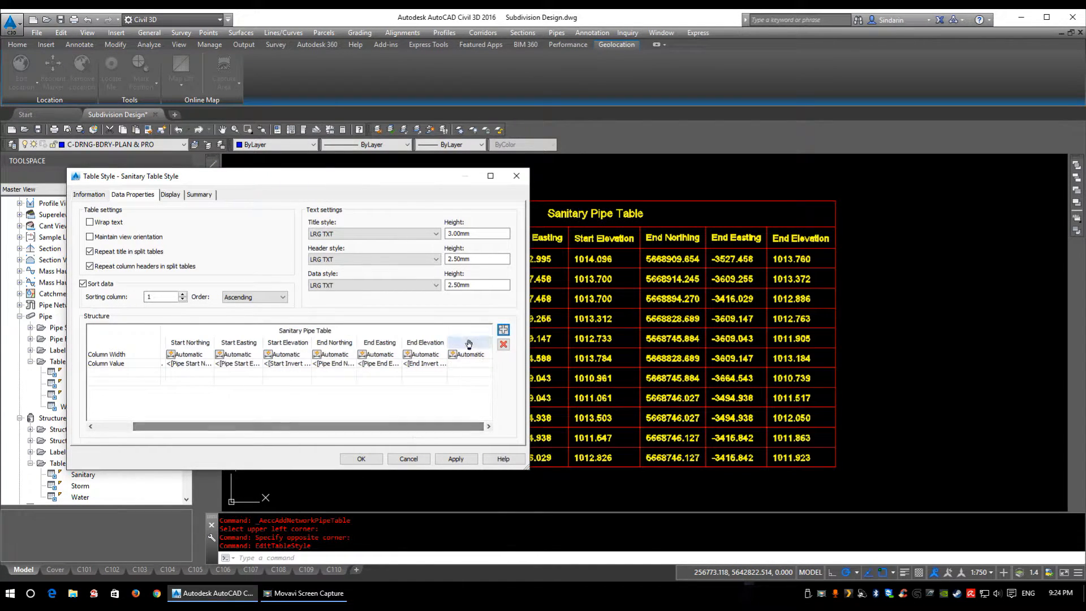
Insert the Pipe Bearing property as the new column's value, using DD°MM'SS.SS" format, North Azimuth measurement and 1 second precision
double_click(470, 363)
click(254, 172)
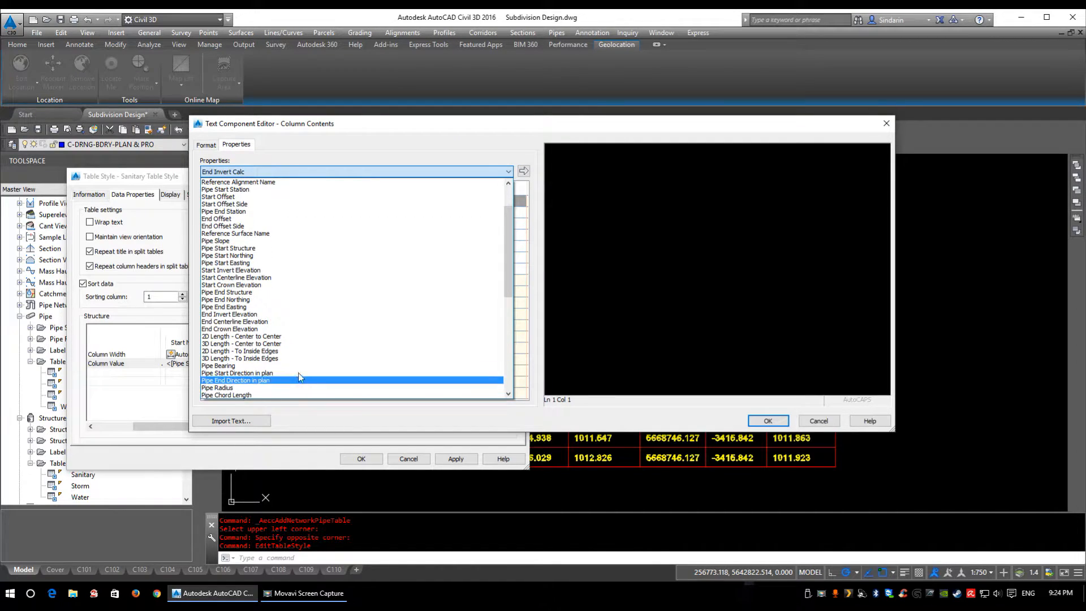
click(299, 366)
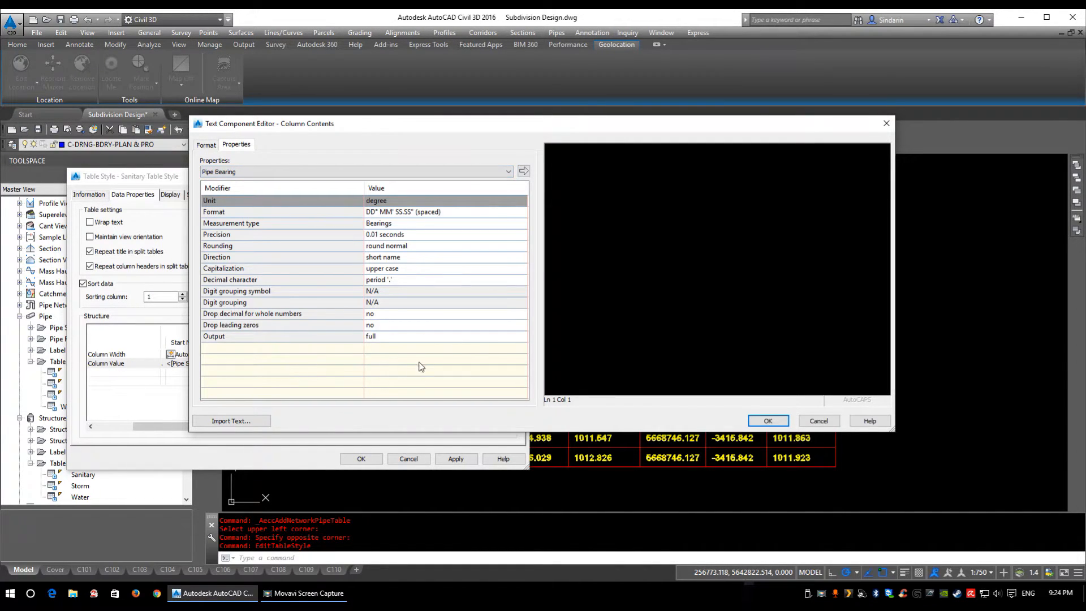
click(437, 213)
click(438, 212)
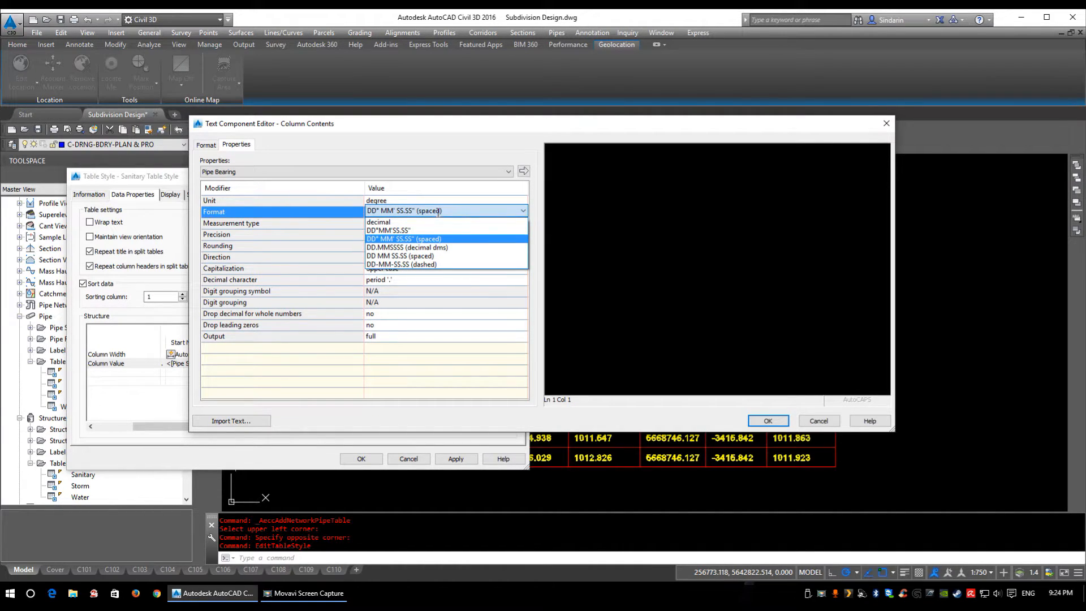
click(416, 230)
click(414, 223)
click(426, 222)
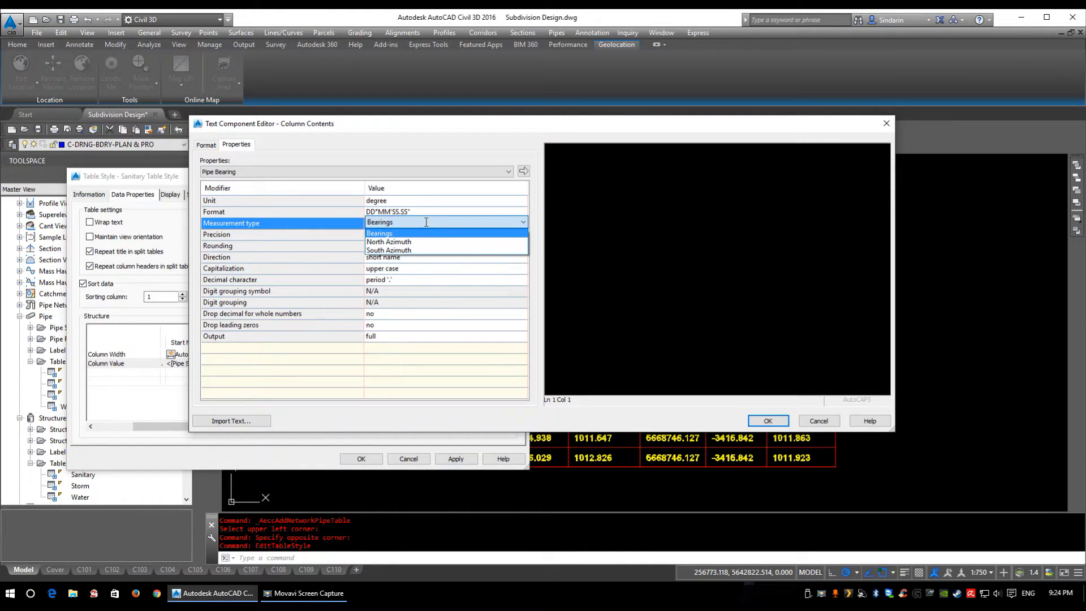
click(405, 241)
click(408, 234)
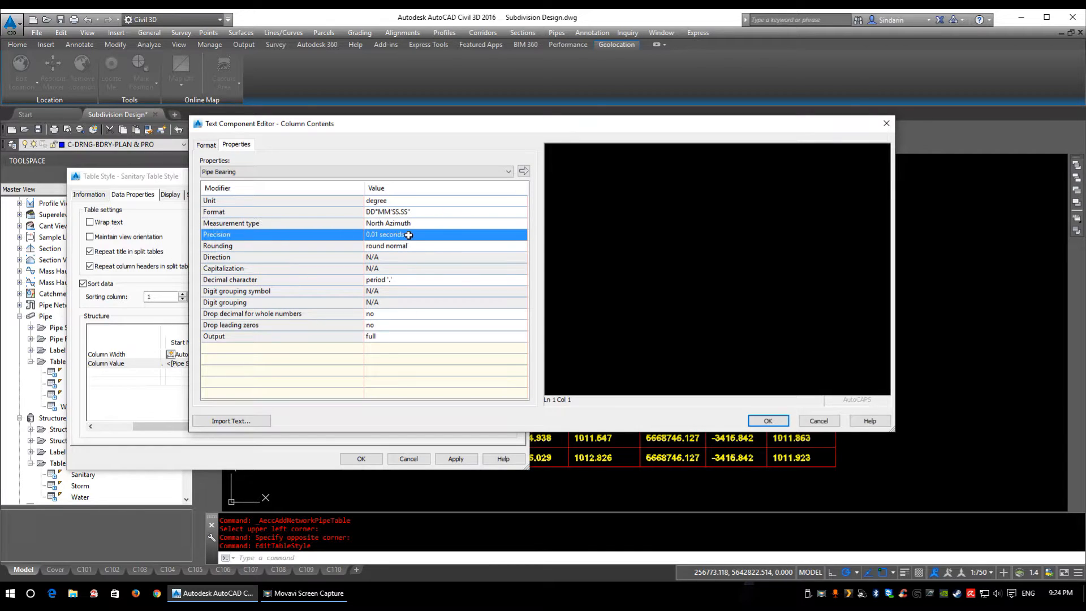
click(408, 233)
click(523, 171)
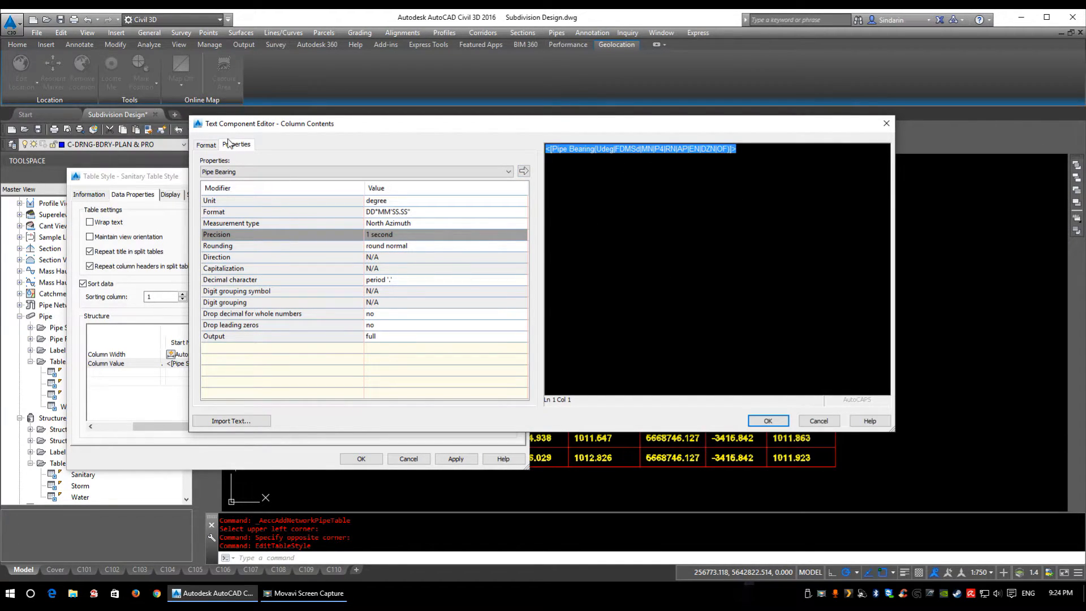
Center-justify the Pipe Bearing text and accept the column contents
click(206, 146)
click(258, 193)
click(220, 214)
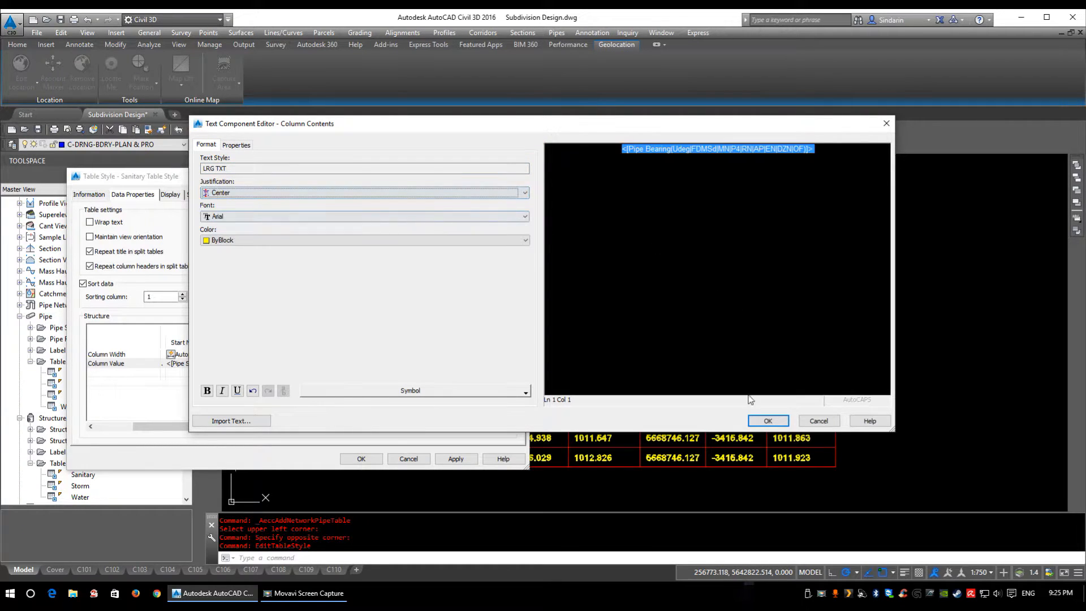
click(769, 421)
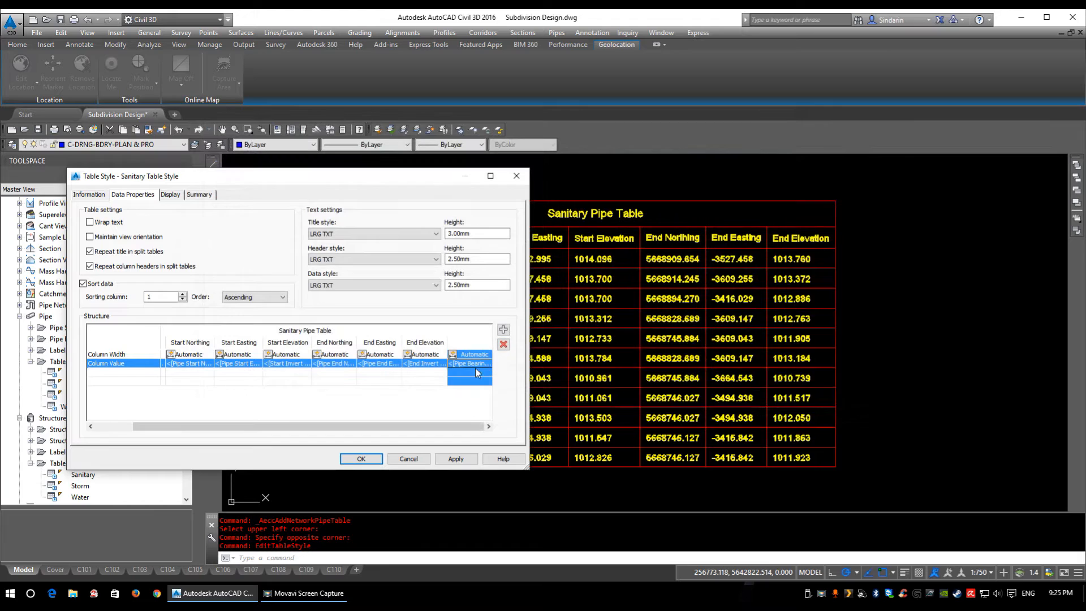
Center-justify the value text of the End Elevation column
double_click(425, 363)
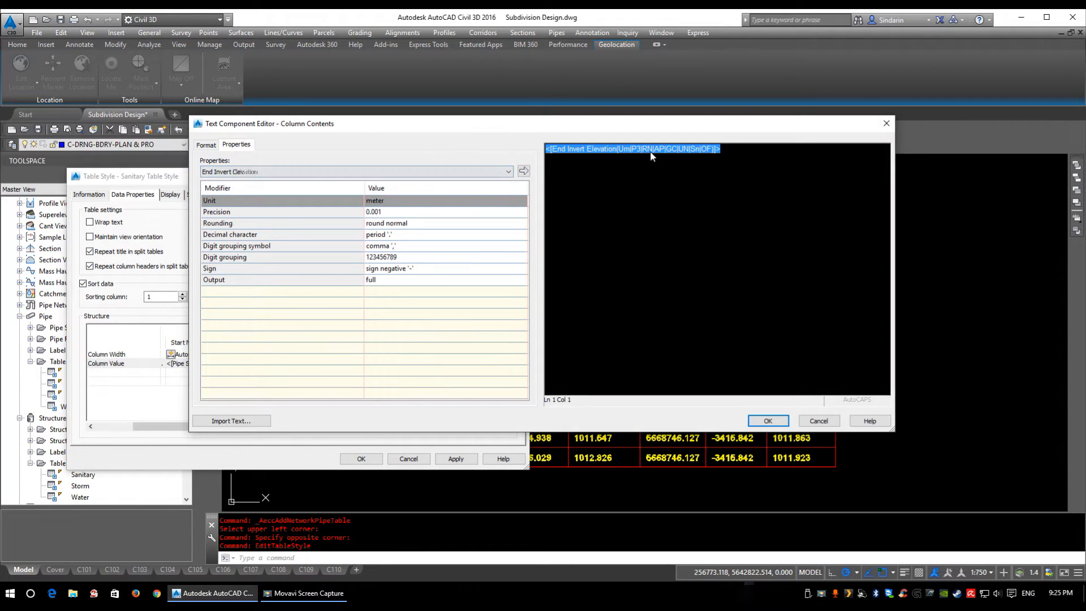
click(206, 146)
click(264, 193)
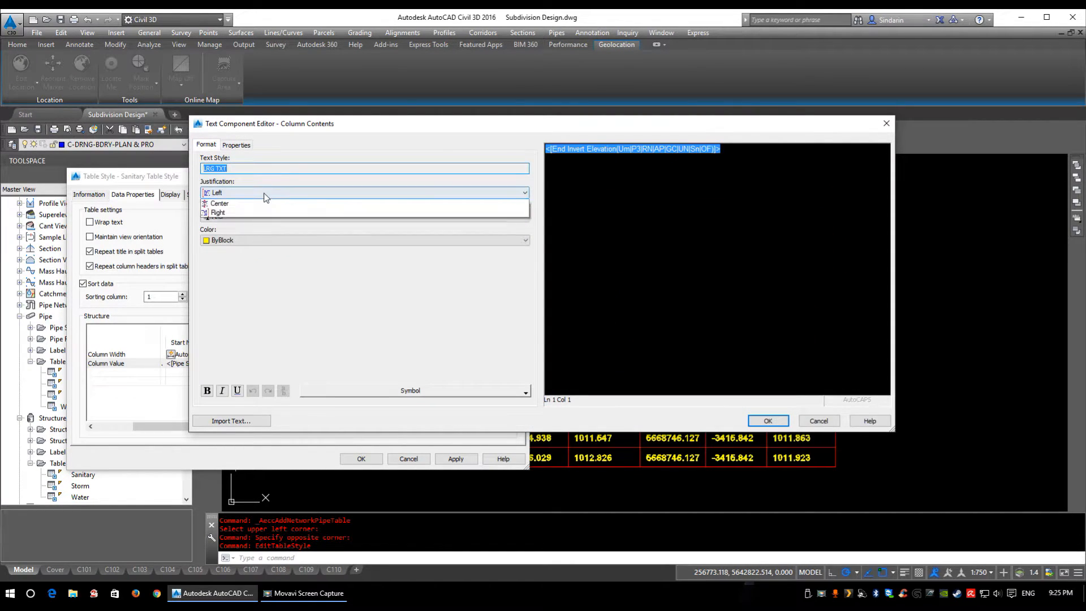
click(220, 203)
click(769, 421)
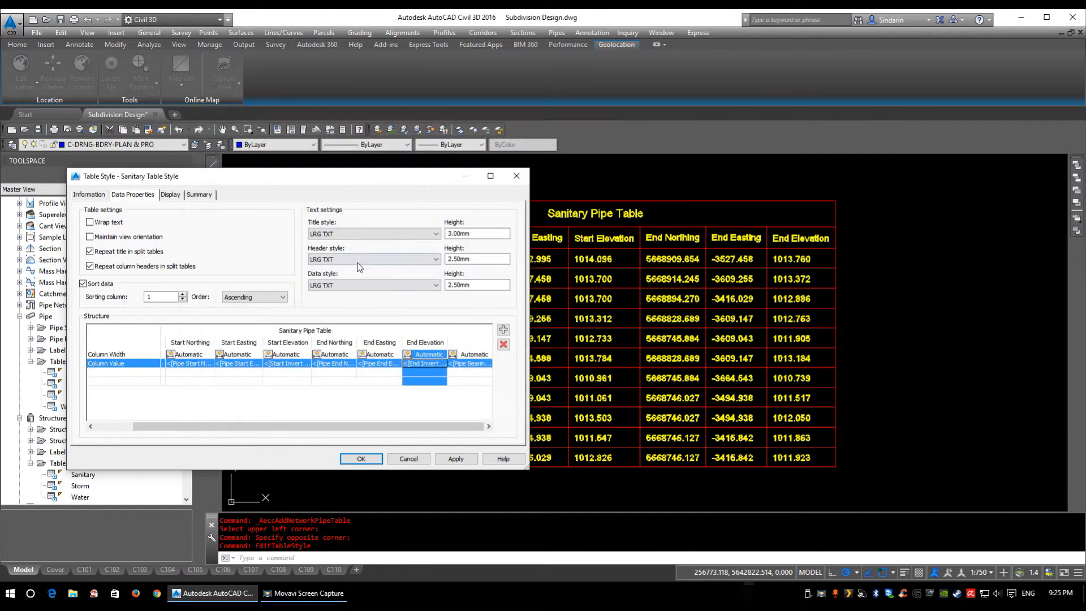
Center-justify the End Easting column's value text and apply the style changes to the placed table
double_click(378, 363)
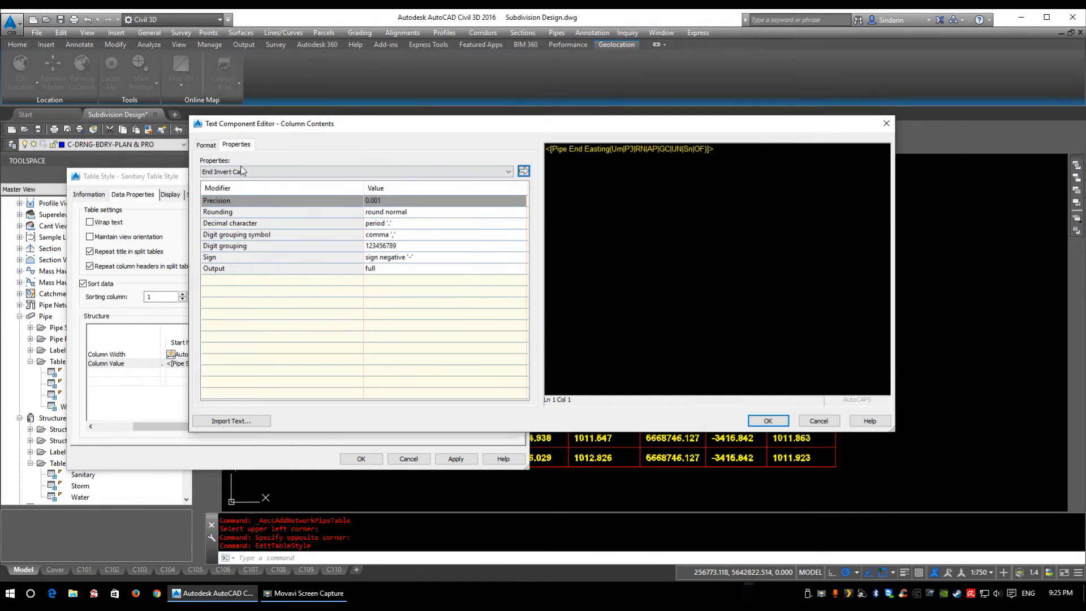
click(207, 146)
click(313, 193)
click(240, 214)
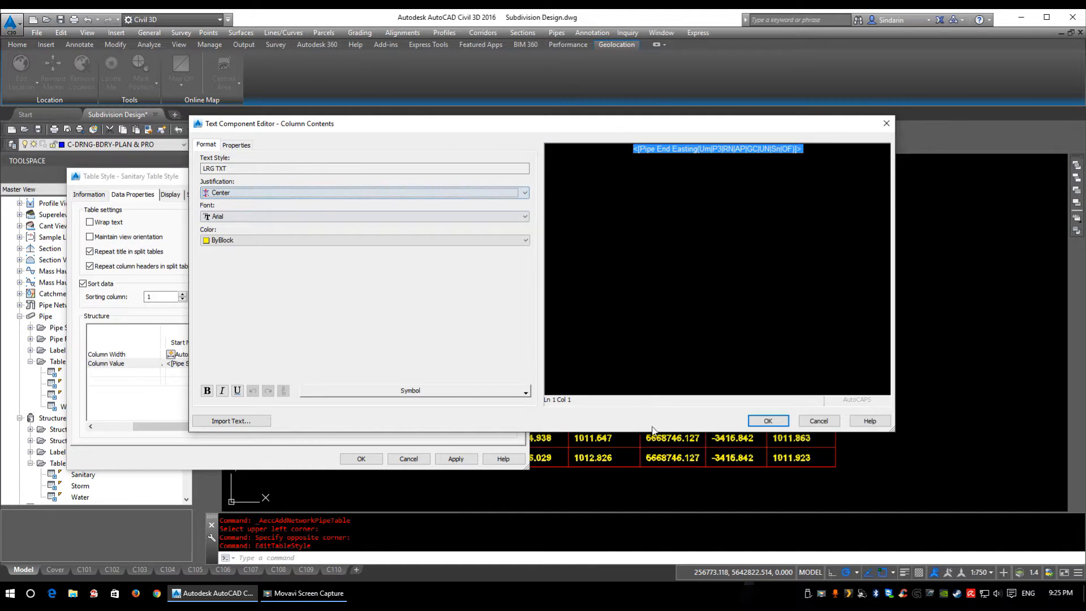
click(755, 422)
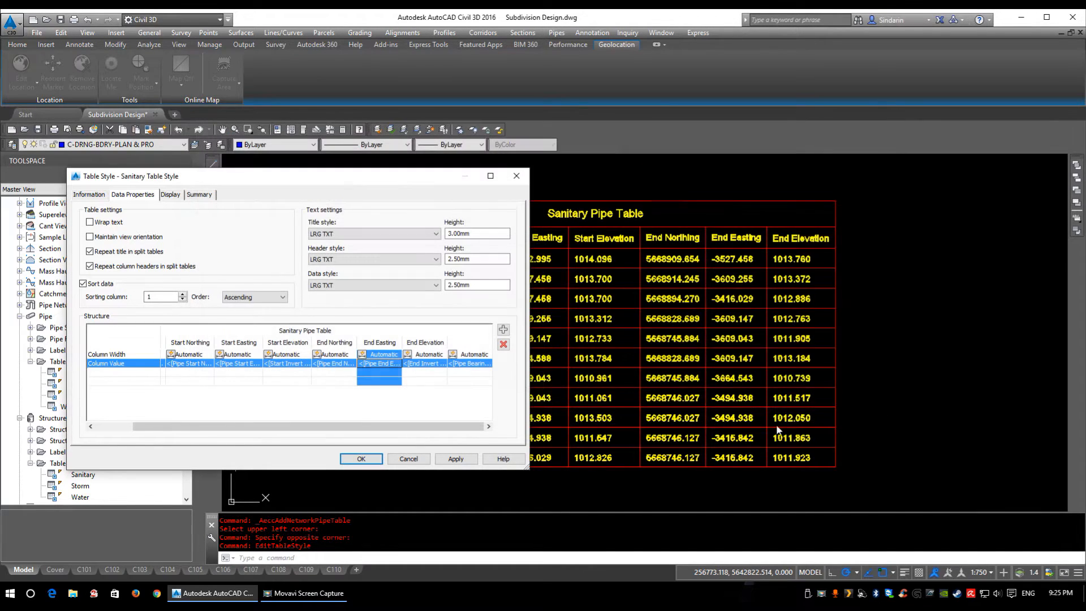
click(456, 459)
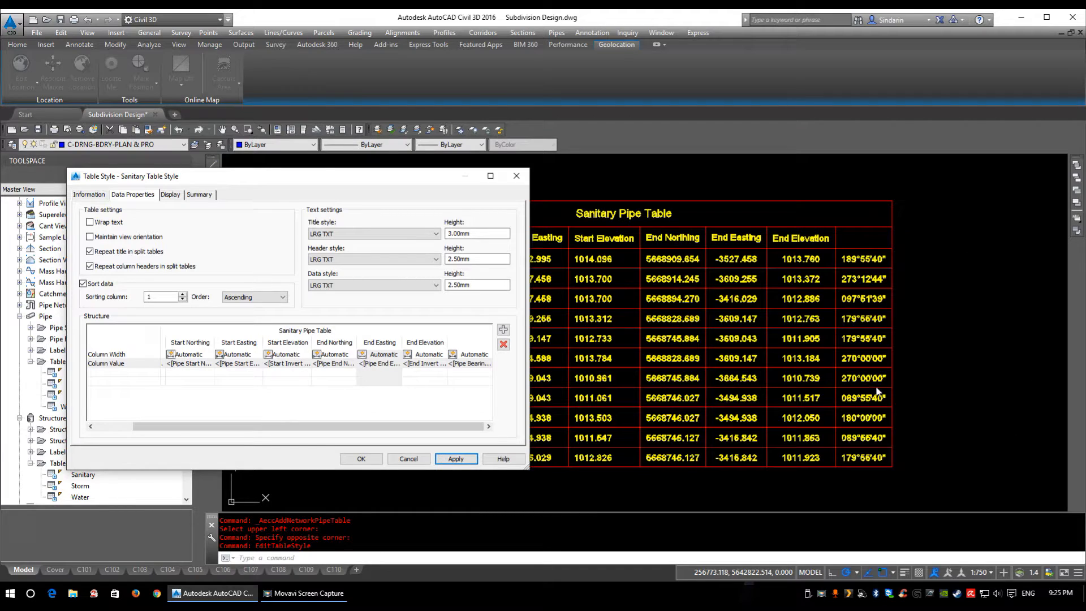
Set the bearing column's heading to "Azimuth" and save the table style
double_click(470, 364)
click(691, 197)
text(Bear)
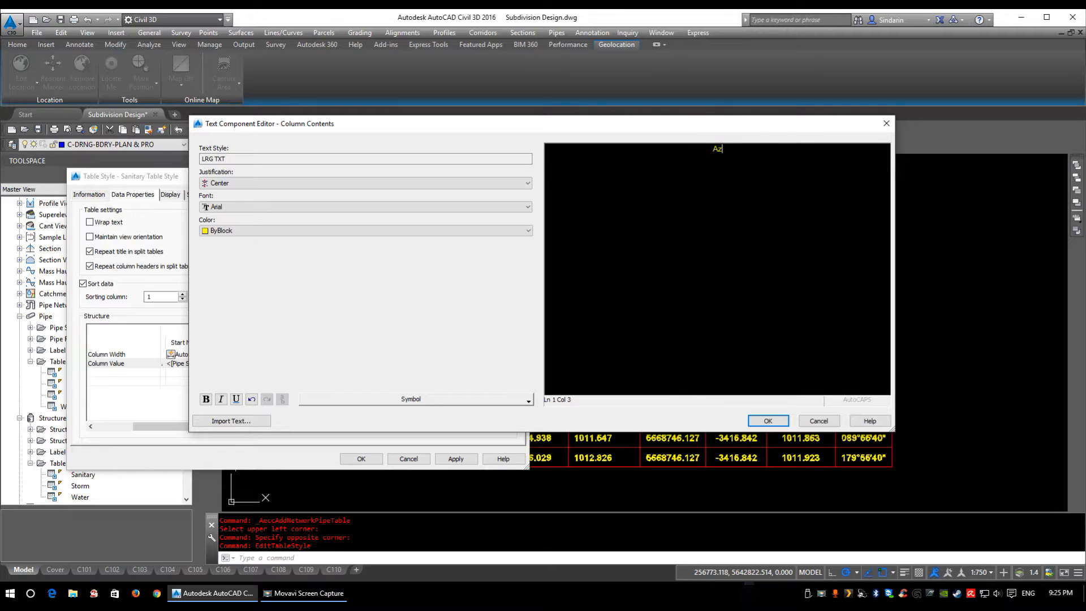
text(muth)
click(766, 421)
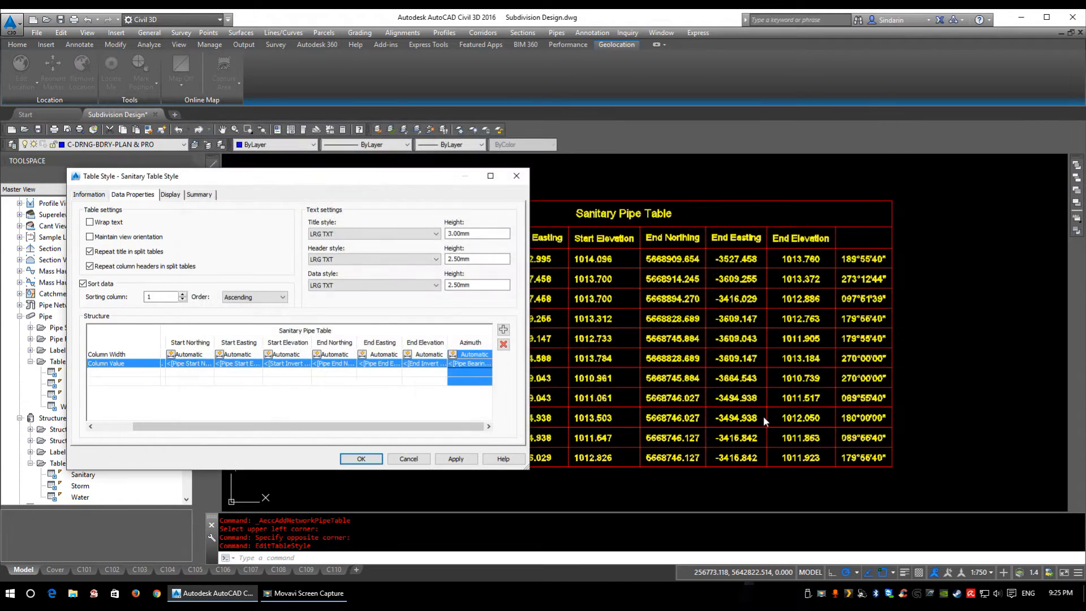
click(456, 458)
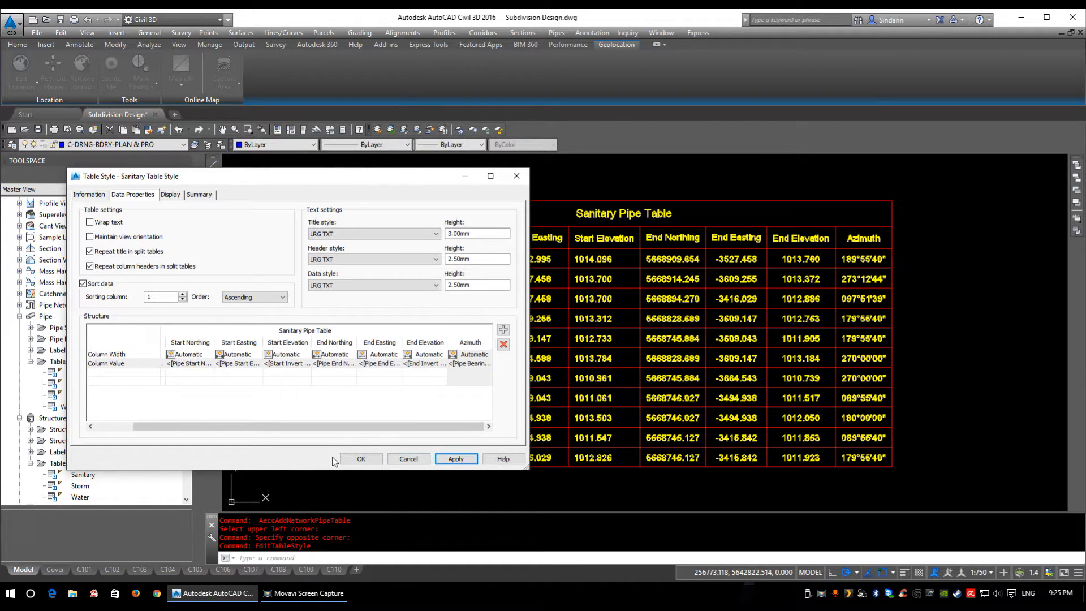
click(361, 458)
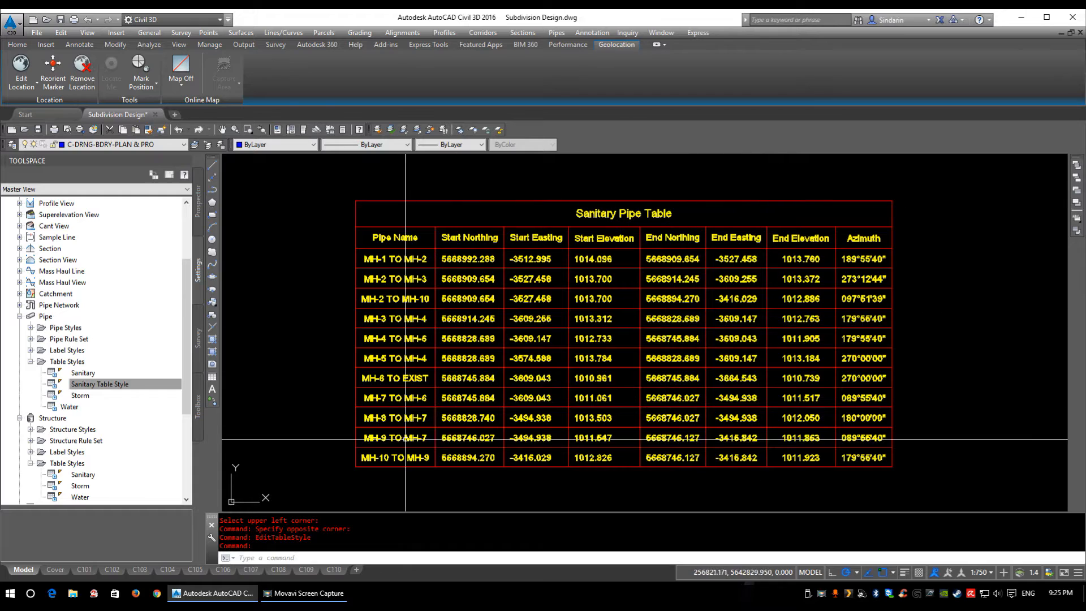
Create a new structure table style named "Sanitary Structure Table"
scroll(503, 283, down, 3)
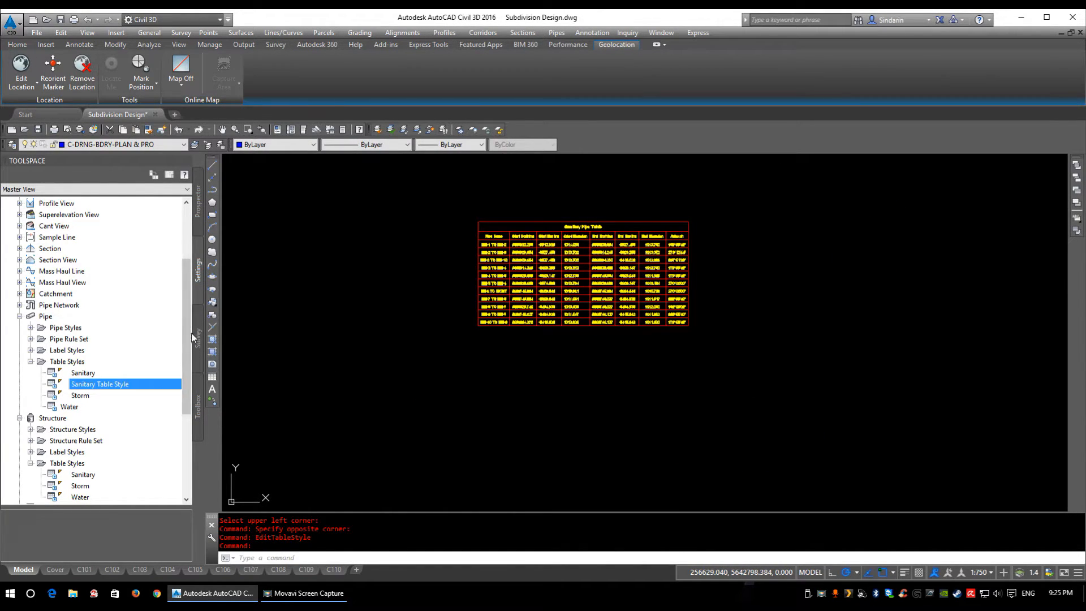
scroll(188, 367, down, 3)
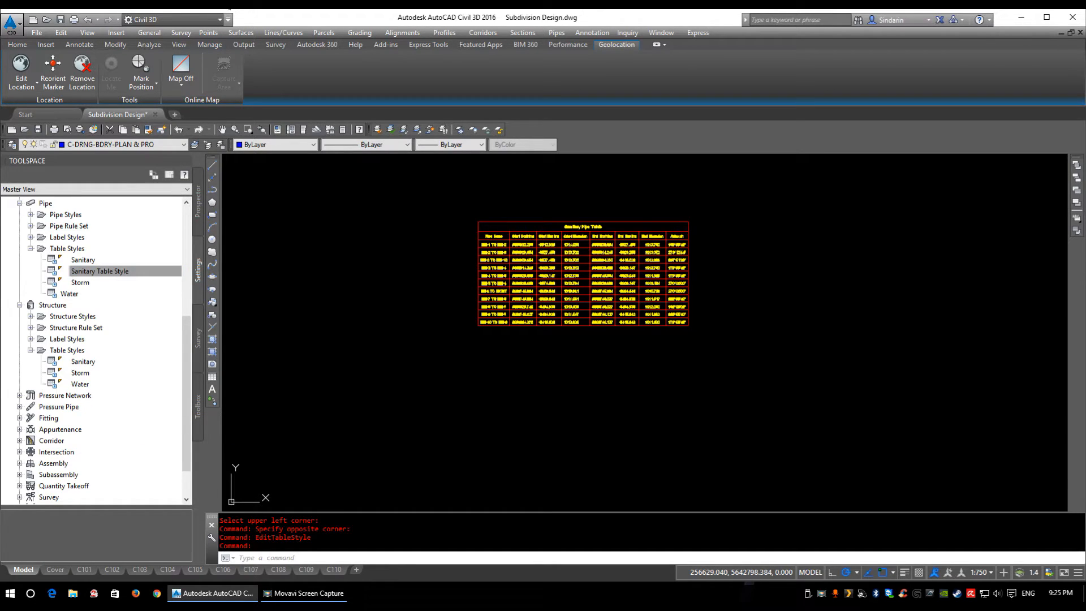
right_click(65, 351)
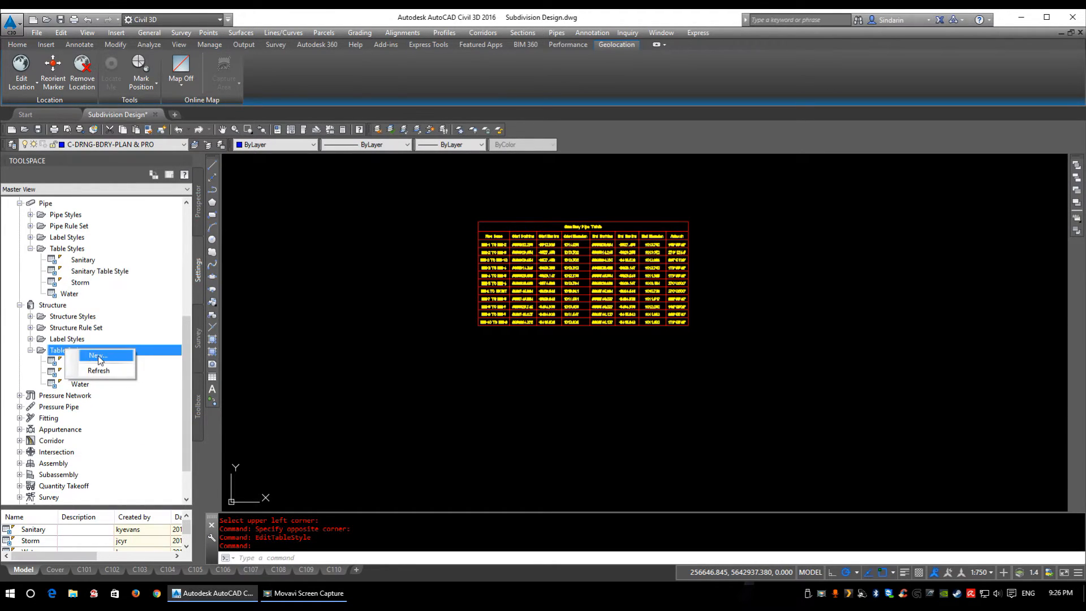
click(98, 358)
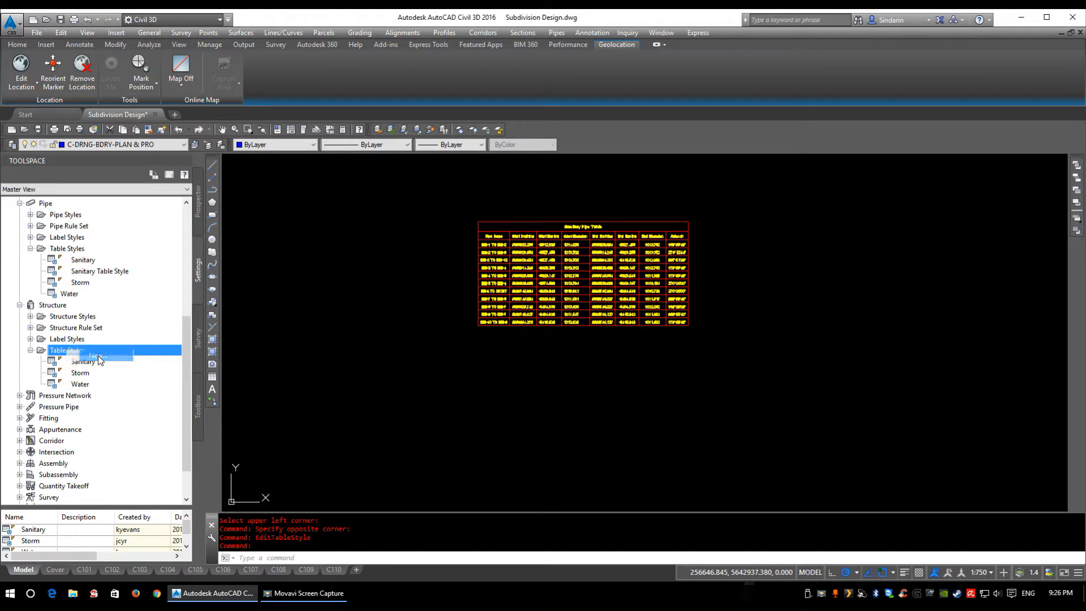
drag(304, 180, 394, 178)
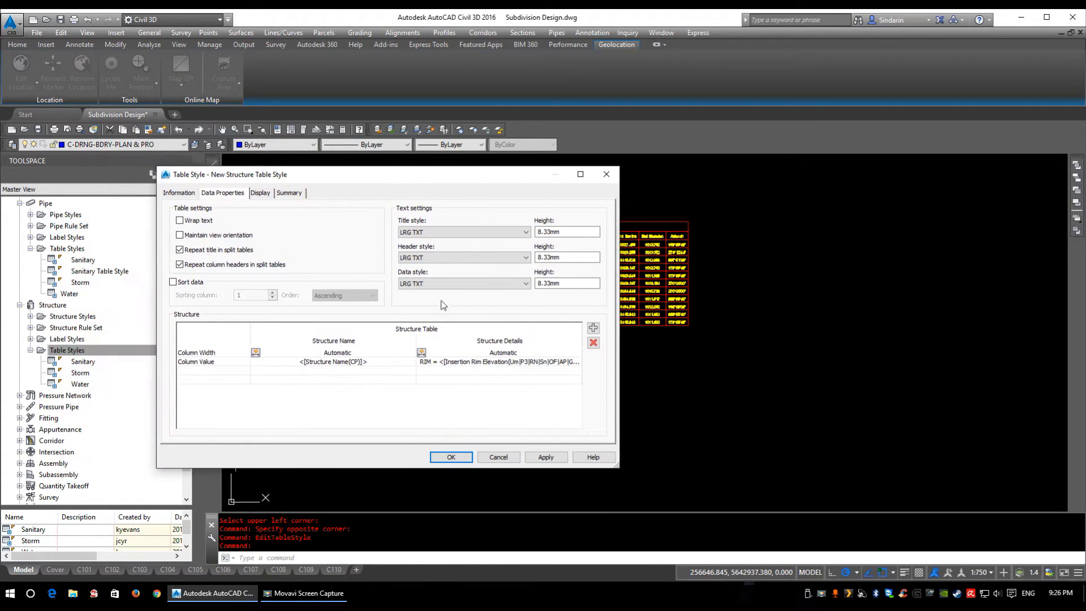
click(185, 194)
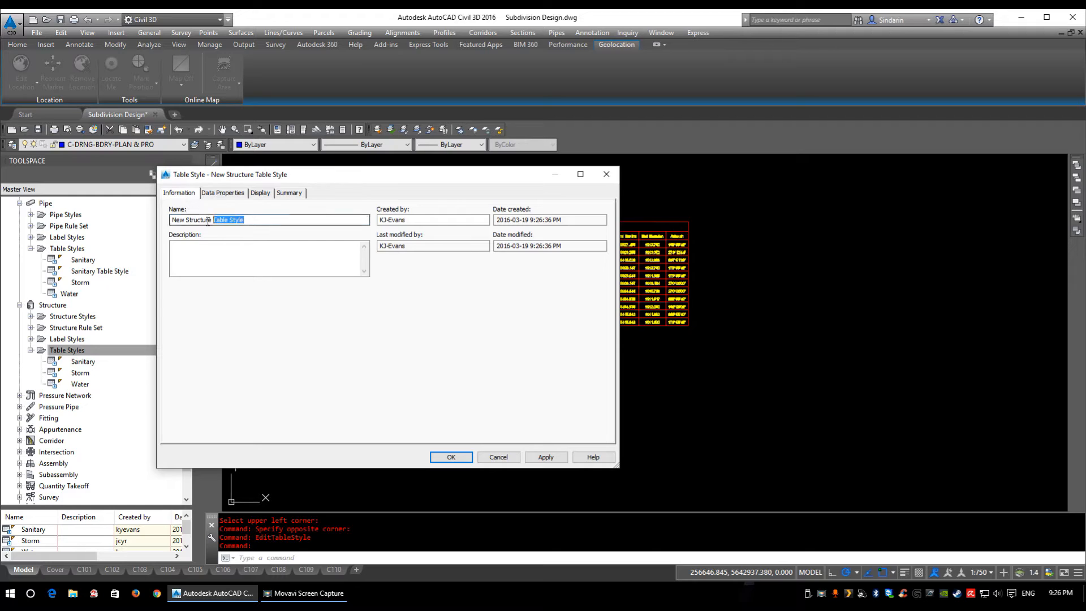
text(Sanitary)
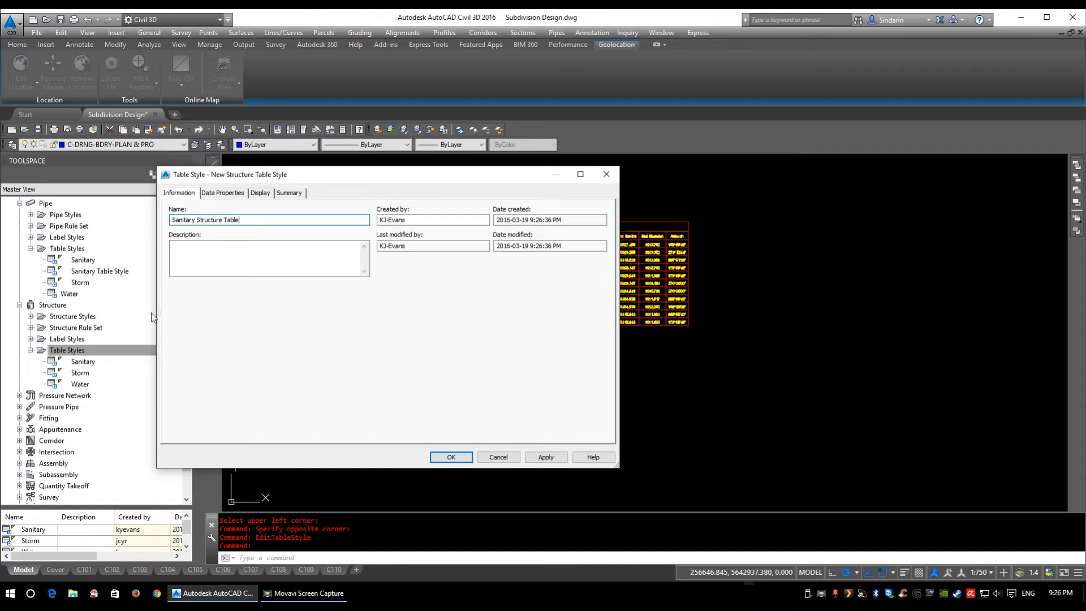
Enable data sorting for the structure table style and set text heights to 3 mm for the title and 2.5 mm for header and data
click(225, 195)
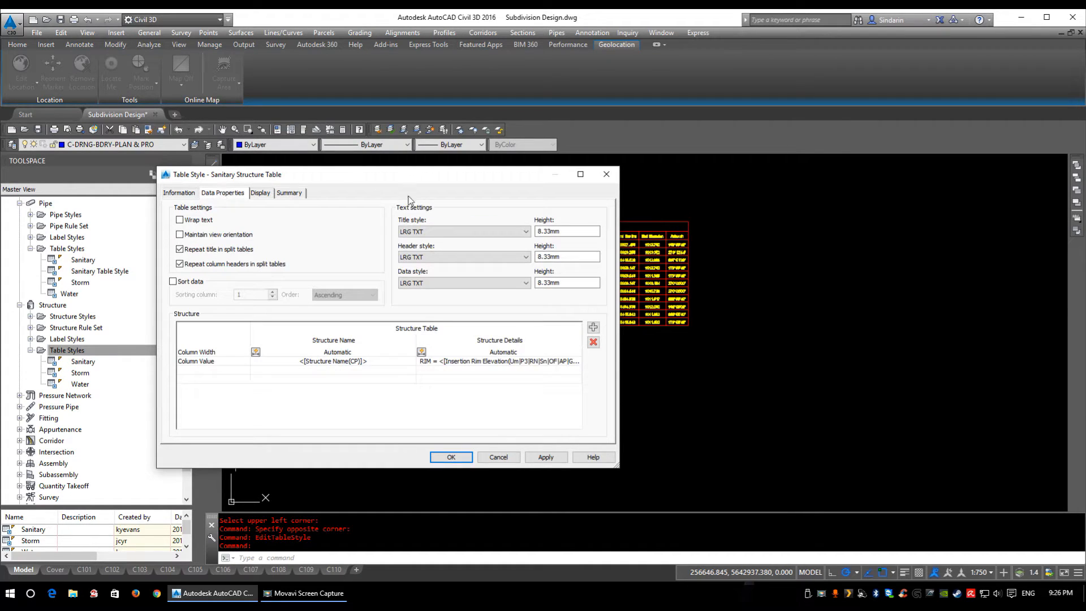
click(187, 284)
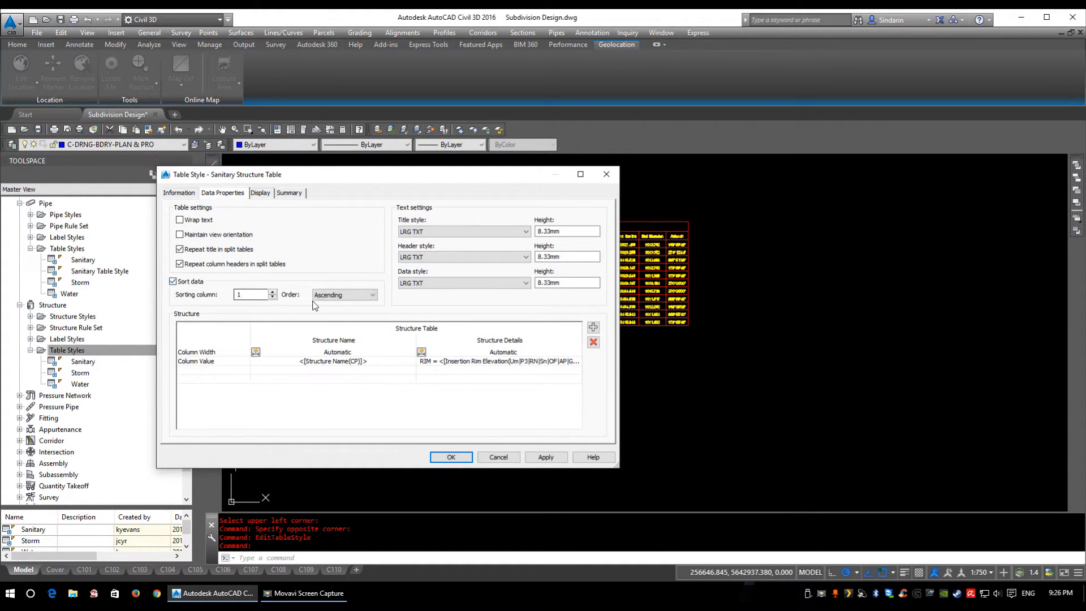
double_click(552, 231)
text(3)
drag(574, 256, 474, 256)
text(.)
key(BackSpace)
text(2.5)
double_click(581, 283)
text(2.5)
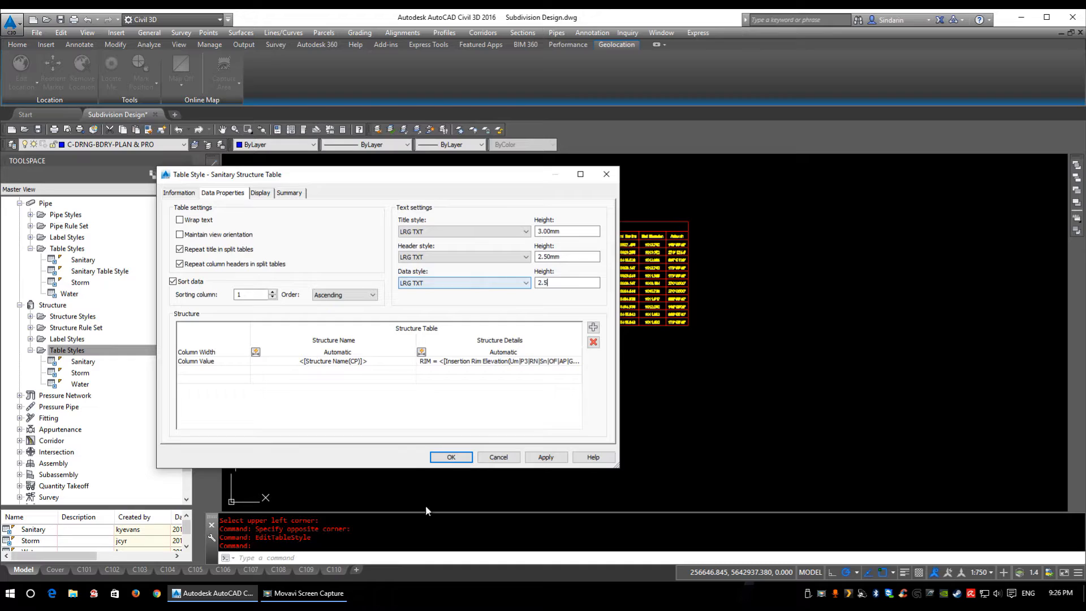
Delete the Structure Details column from the structure table style
click(411, 424)
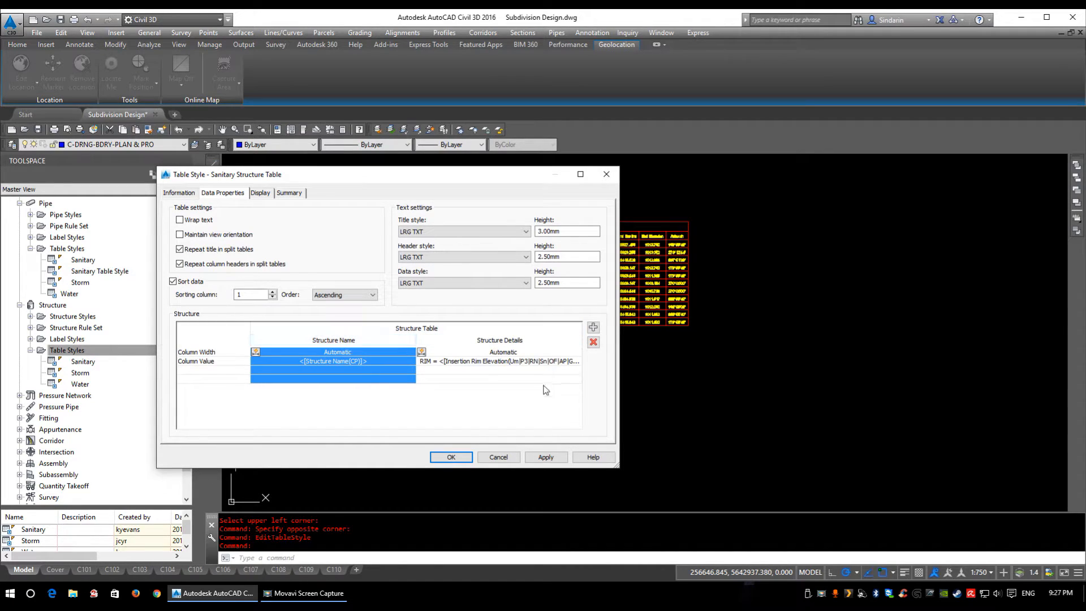
click(485, 341)
click(593, 342)
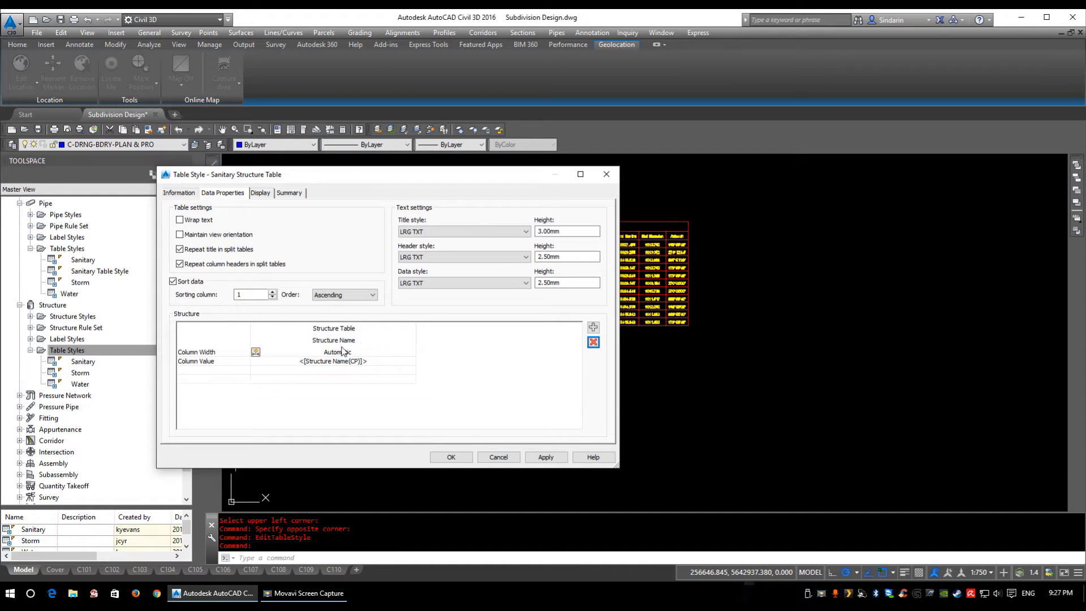
Add a column after Structure Name and replace its default value text with the Reference Surface Name property
click(593, 327)
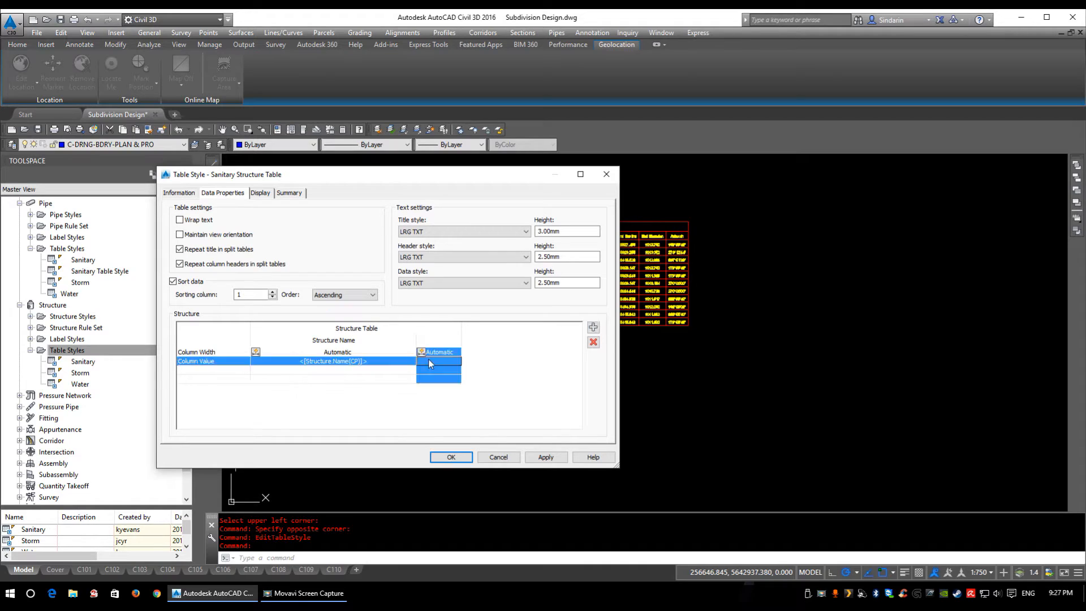
double_click(431, 360)
click(365, 268)
click(363, 265)
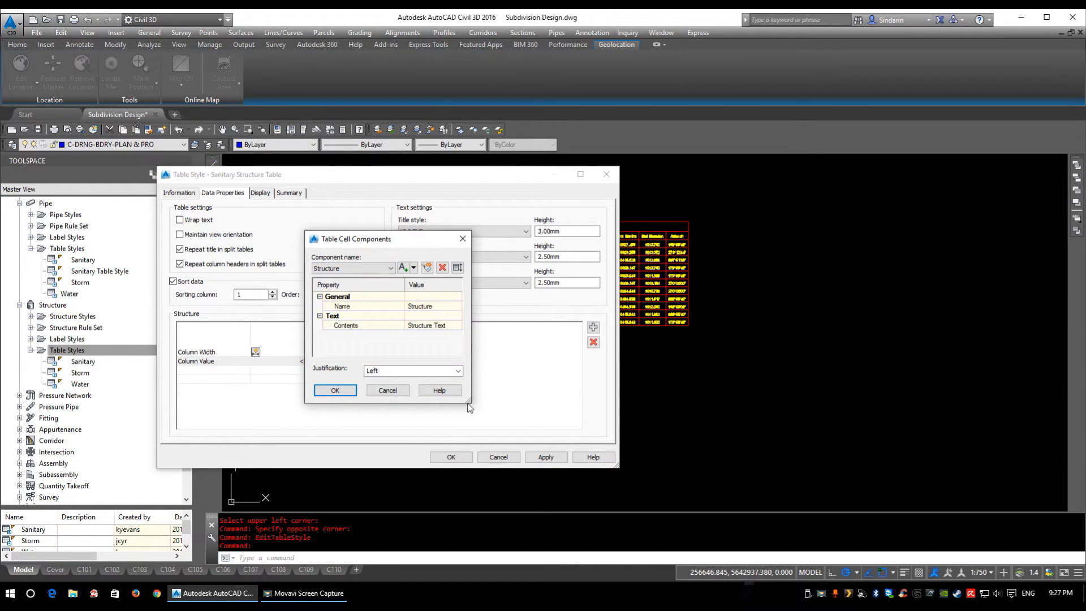
drag(467, 399, 558, 426)
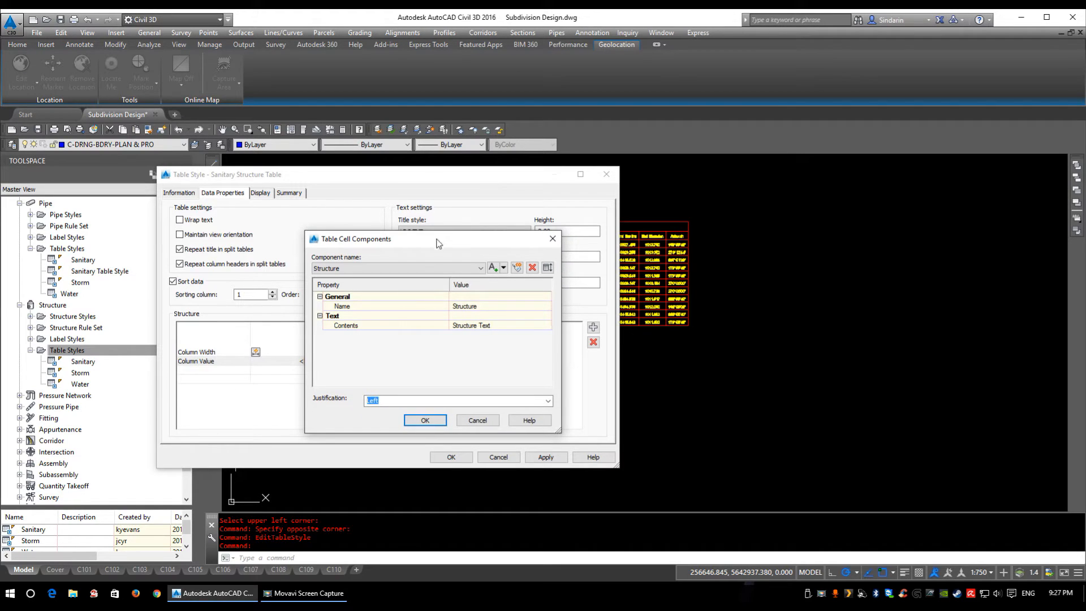
drag(442, 239, 303, 172)
click(244, 240)
click(351, 240)
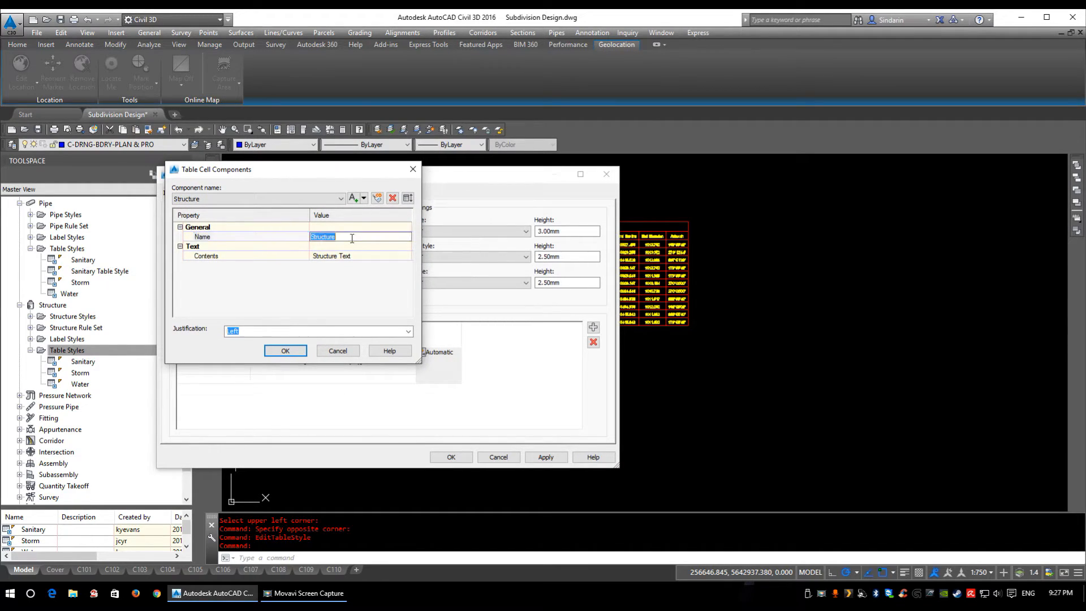
click(374, 246)
click(373, 255)
click(407, 257)
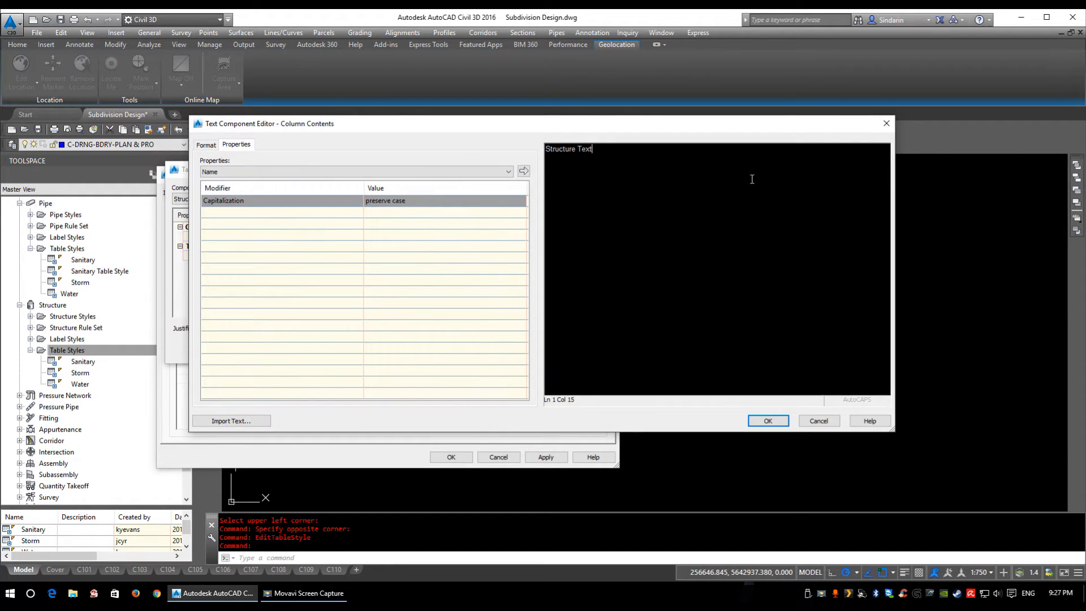
drag(762, 182, 318, 151)
key(Delete)
click(351, 171)
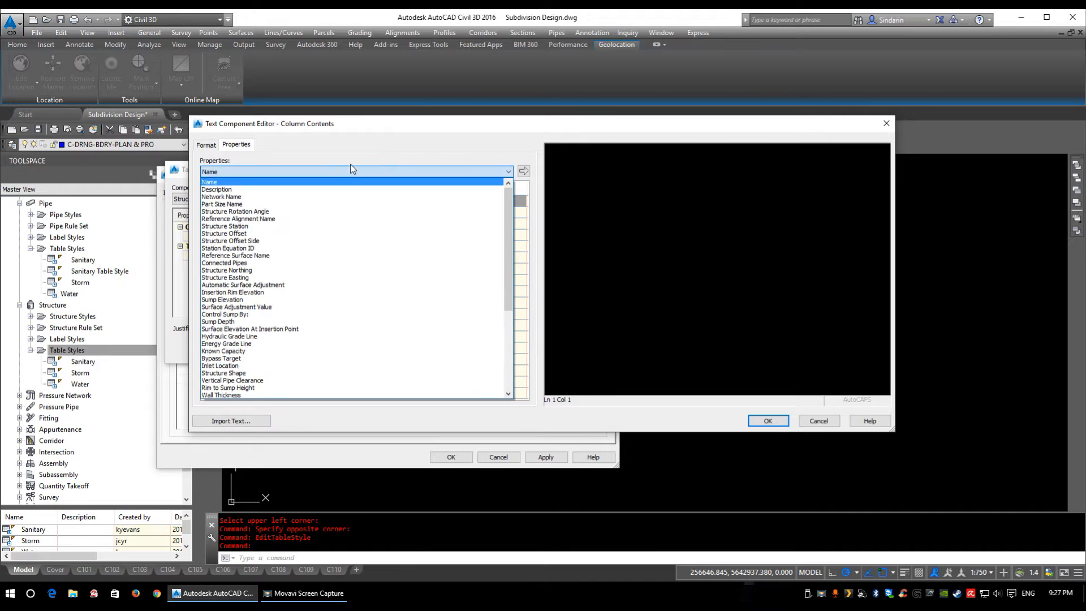
click(304, 256)
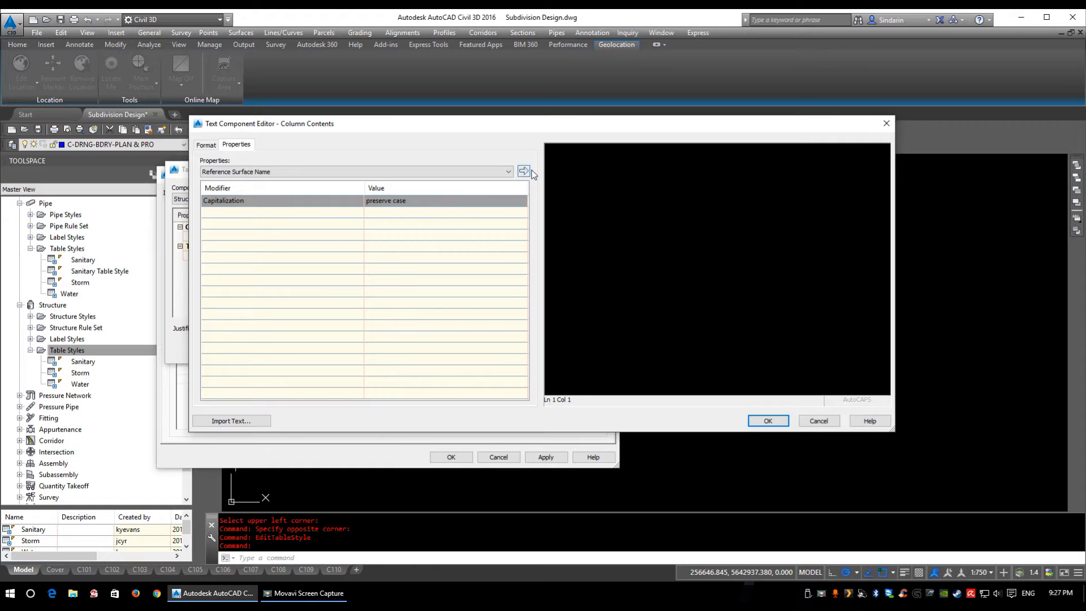
click(523, 171)
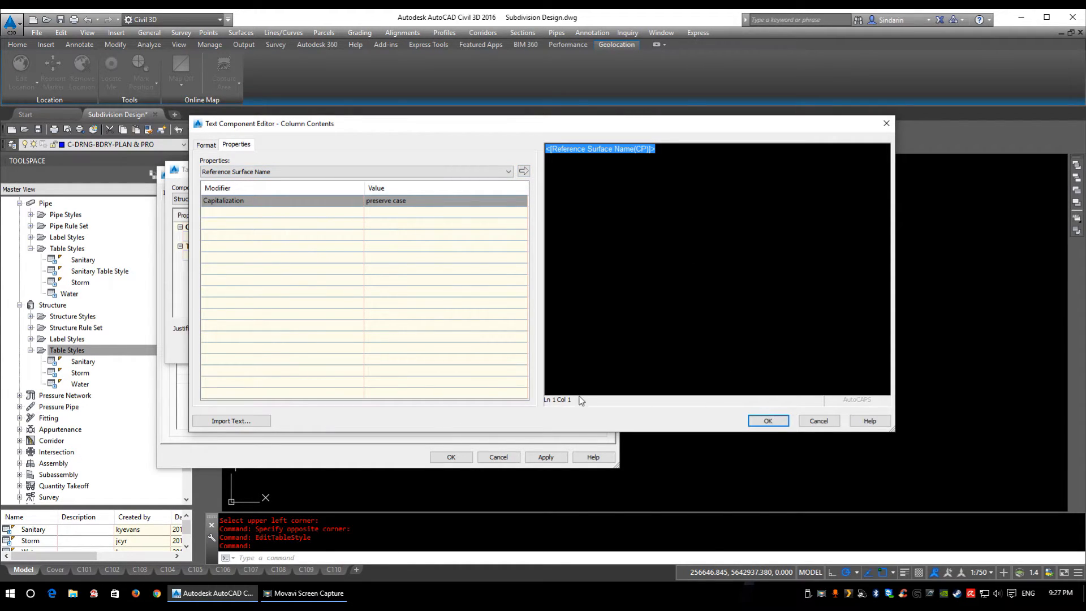
click(764, 423)
Name the new column's text component "Surface" and center-justify its value
click(340, 238)
text(Surface)
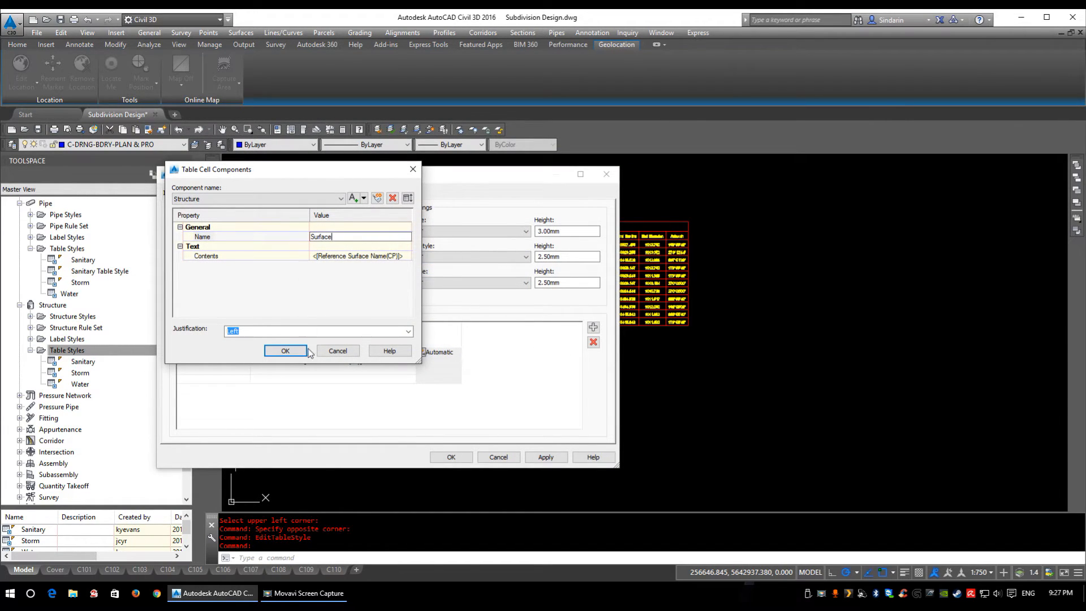
click(306, 331)
click(260, 341)
click(287, 348)
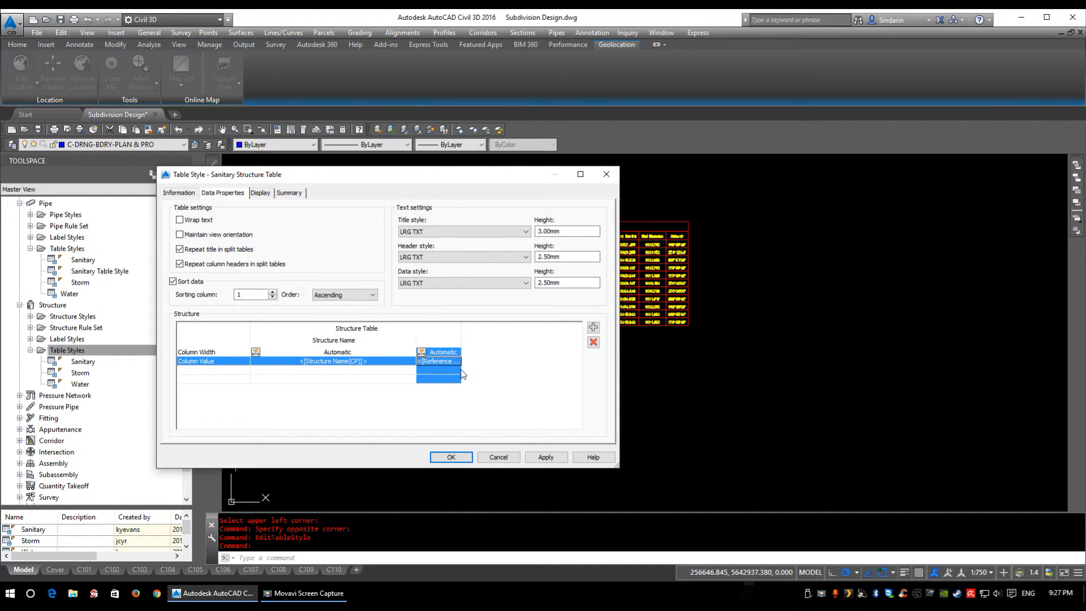
Set the reference surface column's heading to "Surface"
double_click(435, 342)
click(667, 187)
text(Surface)
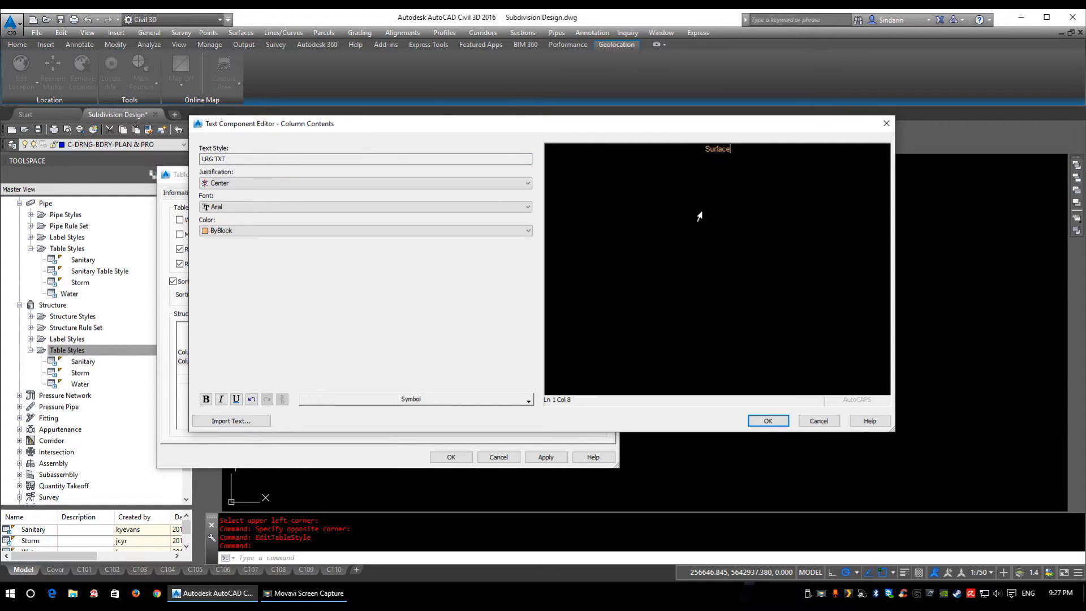
click(768, 421)
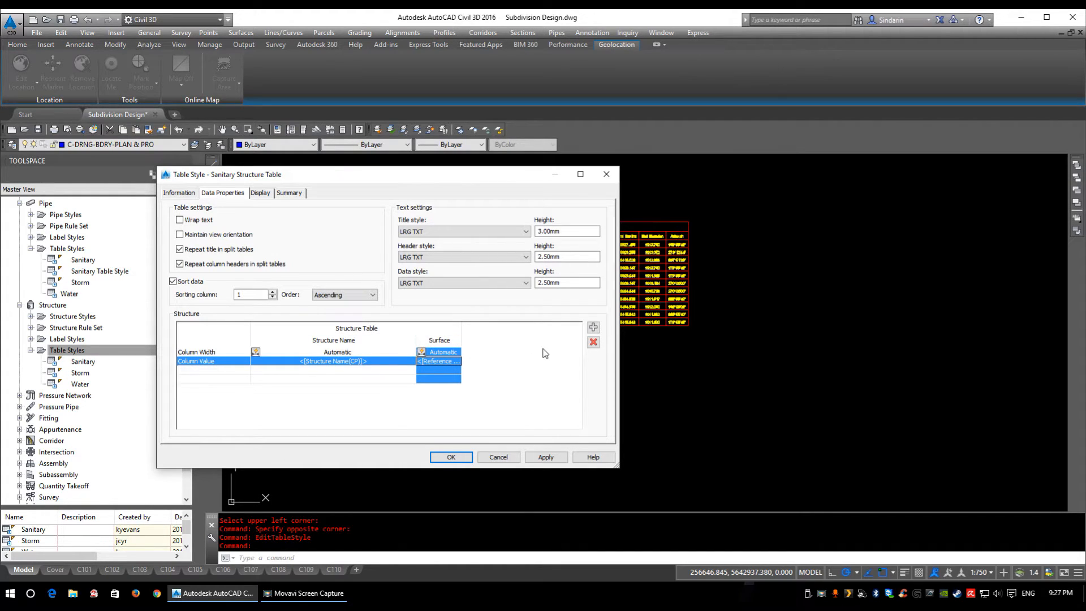
Add a column after Surface and replace its default value text with the Connected Pipes property
click(596, 330)
double_click(484, 362)
click(352, 255)
click(408, 255)
click(306, 170)
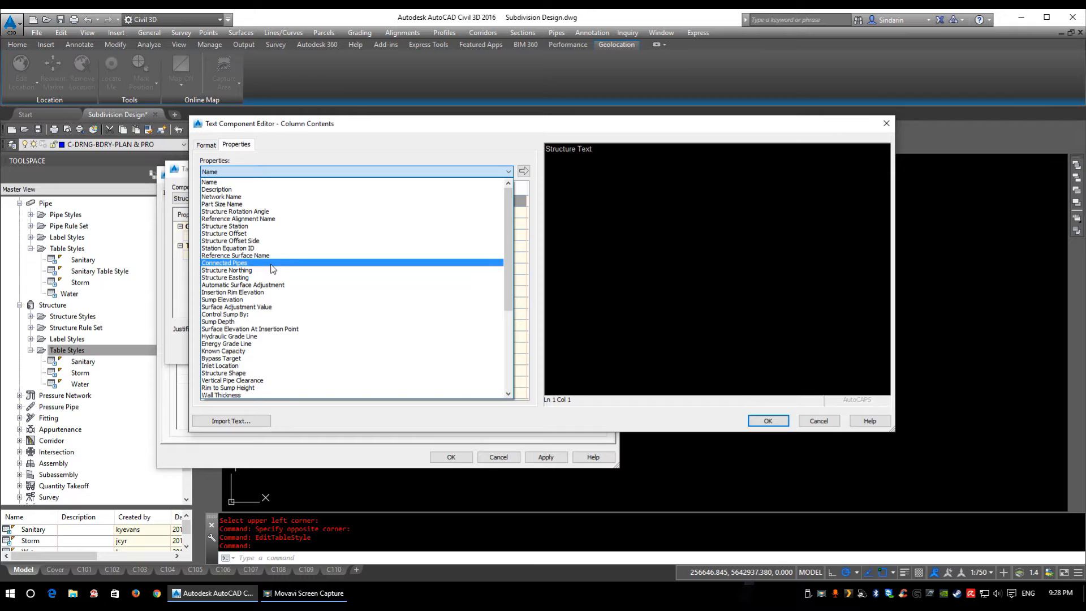
click(271, 263)
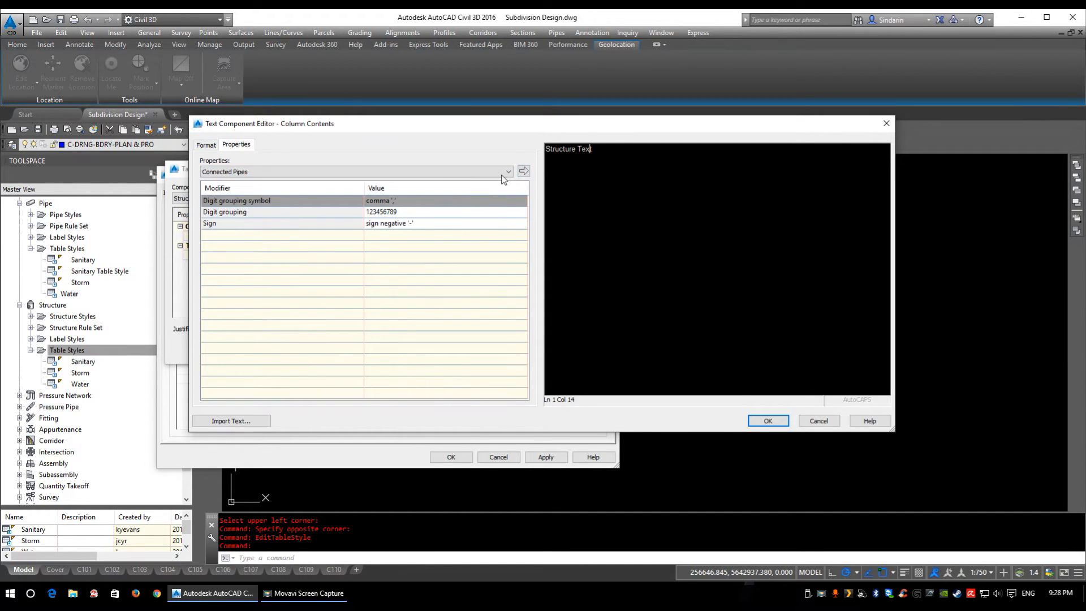
click(524, 171)
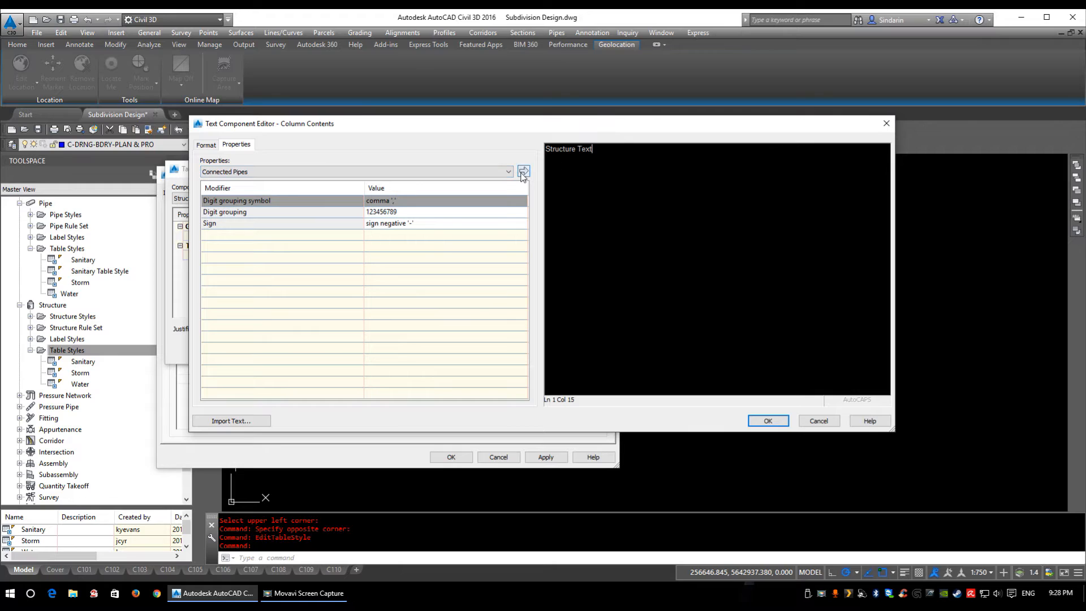
click(589, 152)
key(BackSpace)
key(BackSpace)
key(BackSpace)
key(BackSpace)
key(BackSpace)
key(BackSpace)
key(BackSpace)
key(BackSpace)
key(BackSpace)
key(BackSpace)
key(BackSpace)
key(BackSpace)
key(BackSpace)
key(BackSpace)
key(ctrl+a)
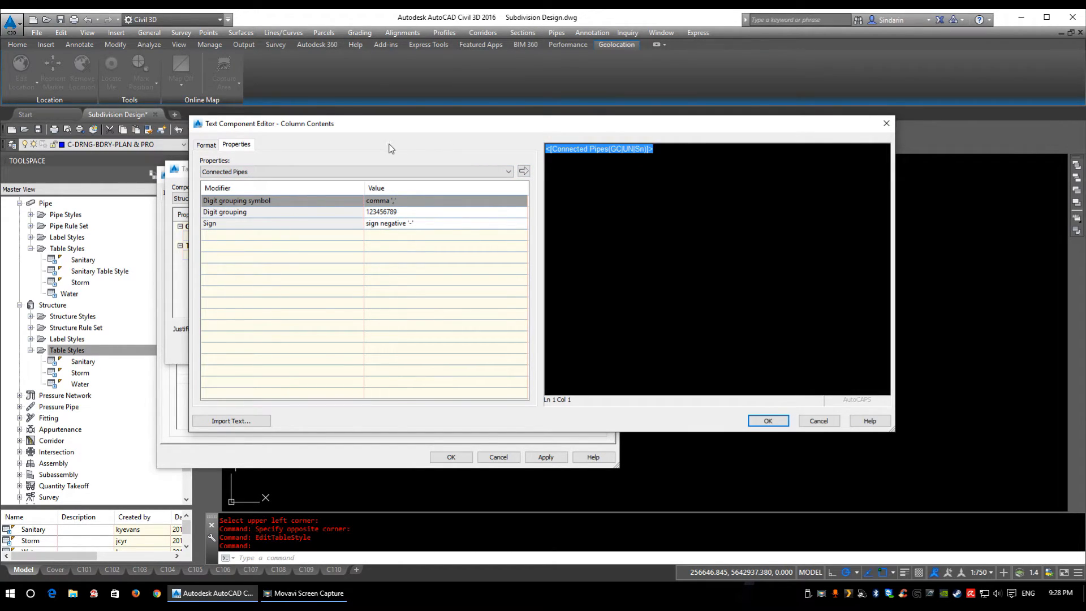
click(206, 145)
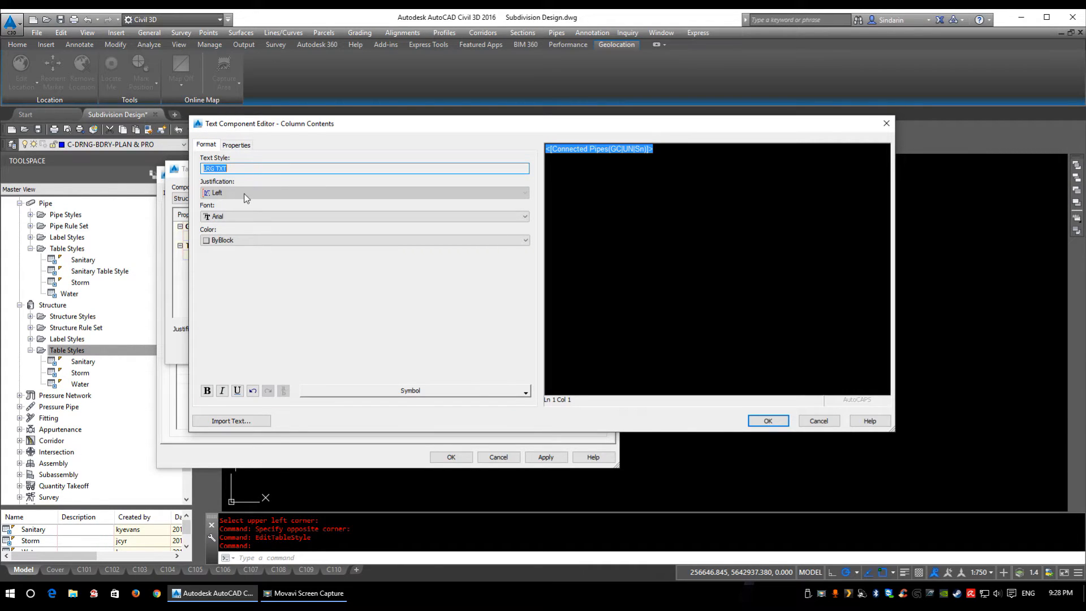
click(768, 421)
Name the connected pipes text component "# of Pipes" and center-justify its value
click(356, 236)
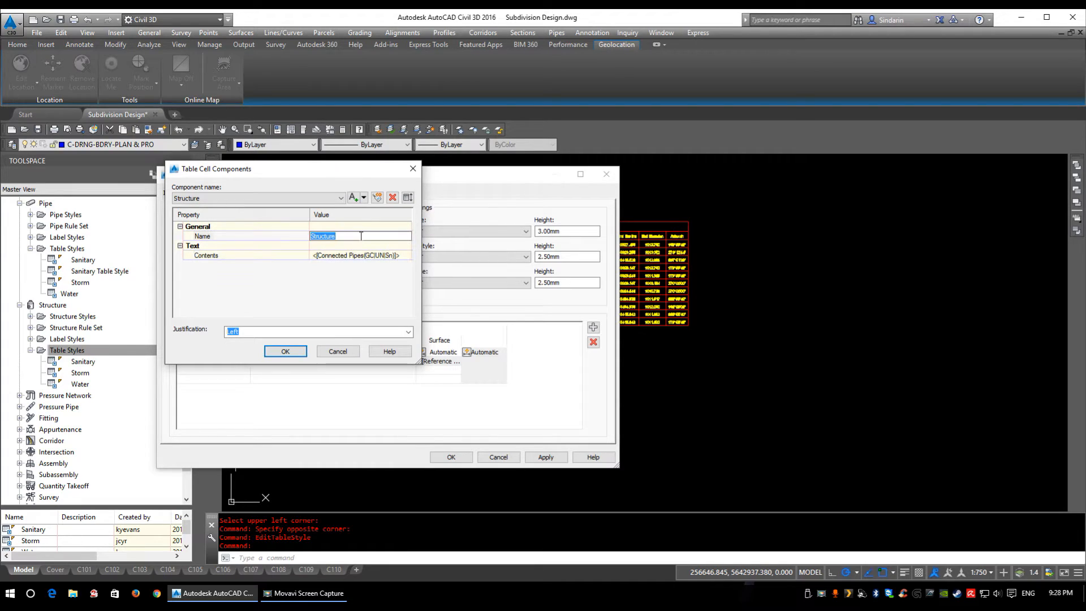
text(# od)
click(352, 256)
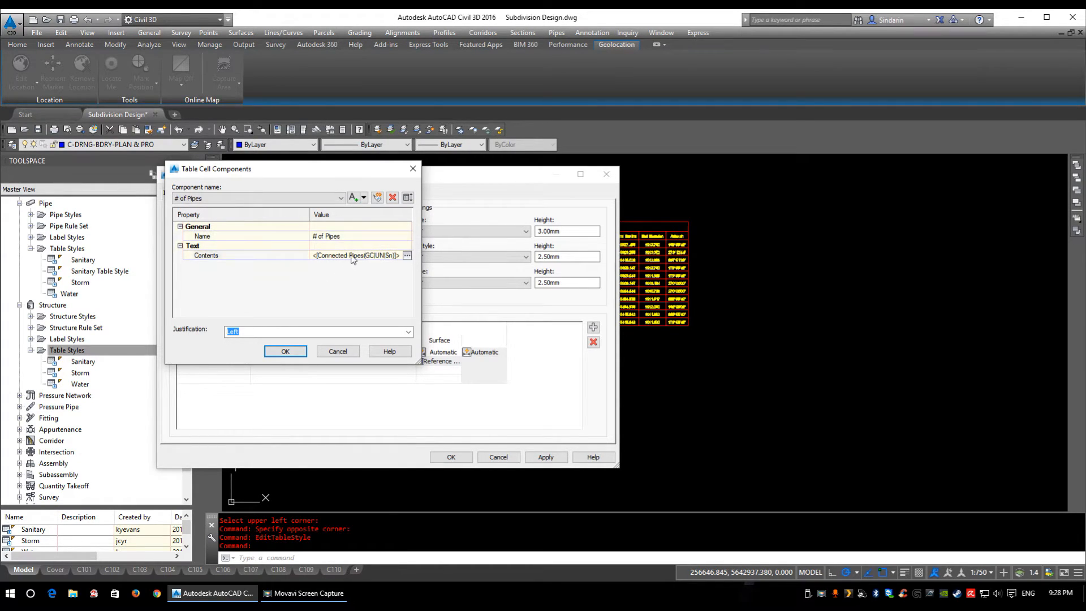
click(283, 332)
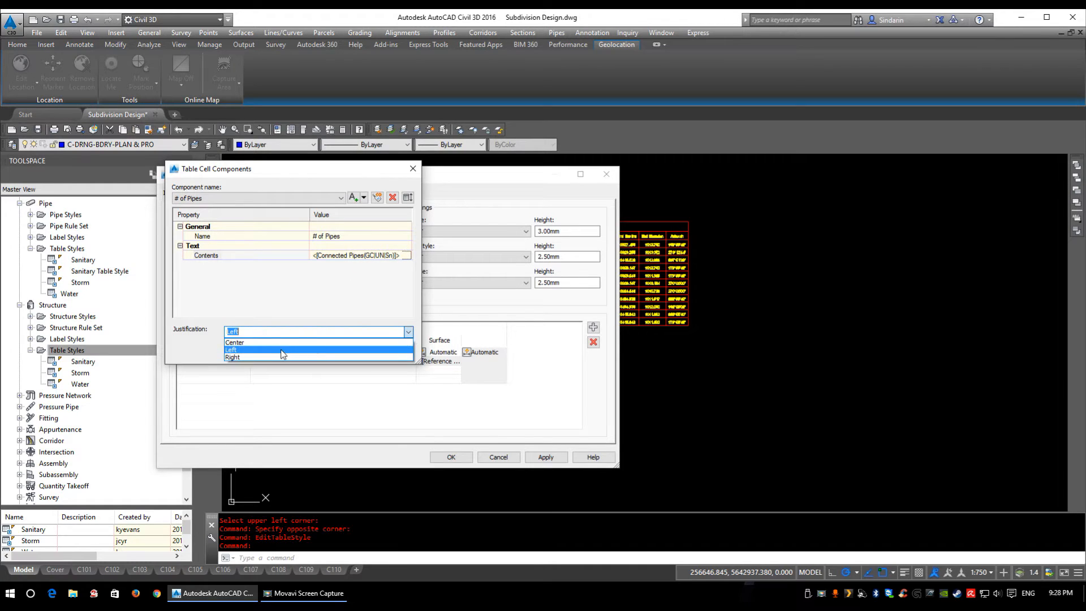
click(270, 343)
click(278, 347)
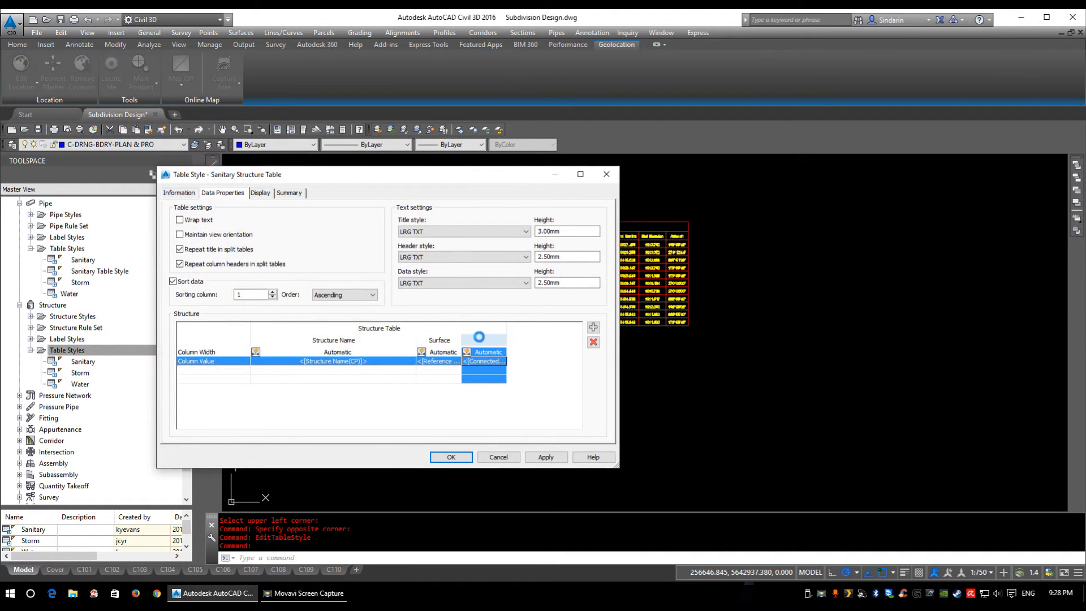
Set the connected pipes column's heading to "# of Pipes"
double_click(479, 337)
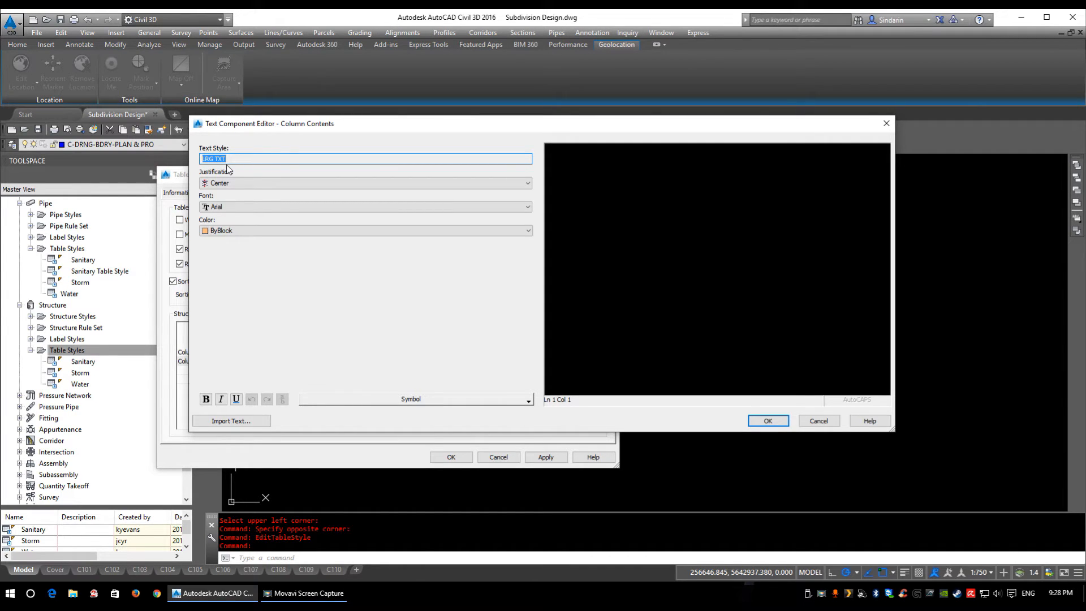
click(752, 165)
text(# of Pipes)
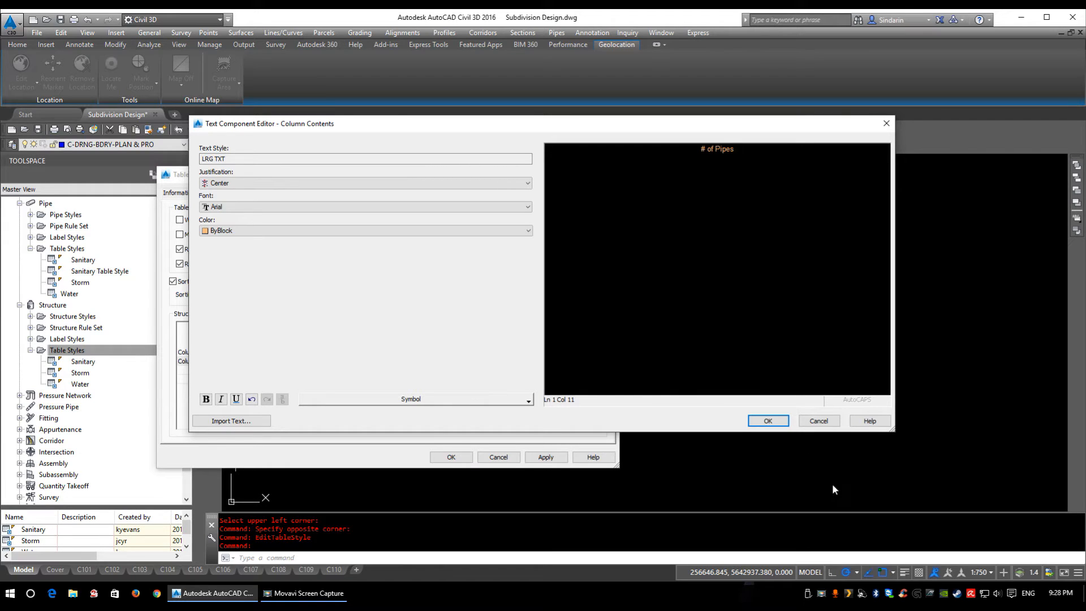
click(768, 422)
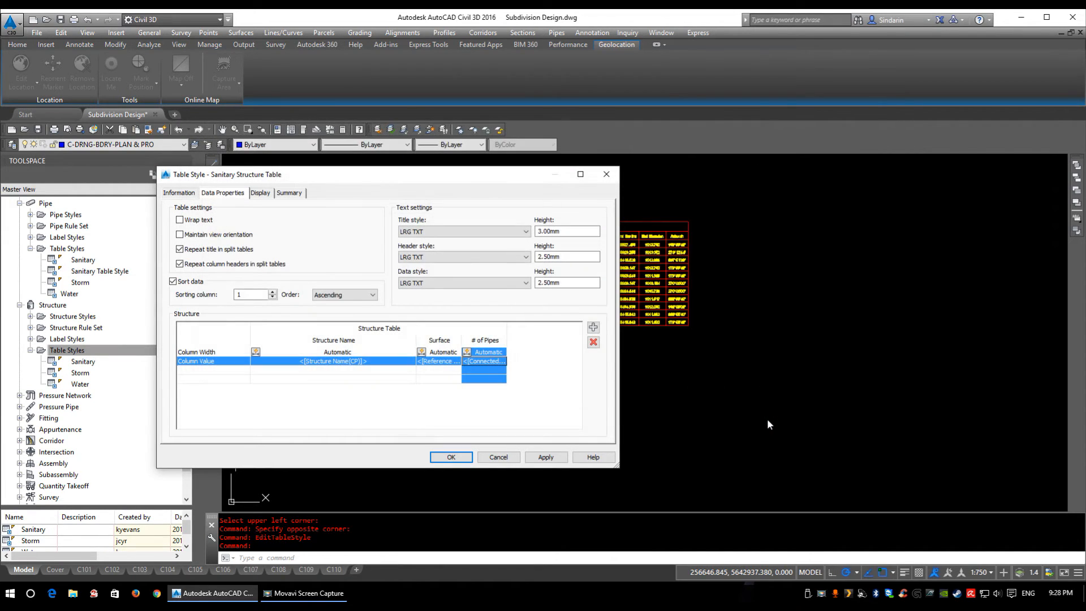
Add a column after # of Pipes and replace its default value text with the Rim to Sump Height property
click(593, 328)
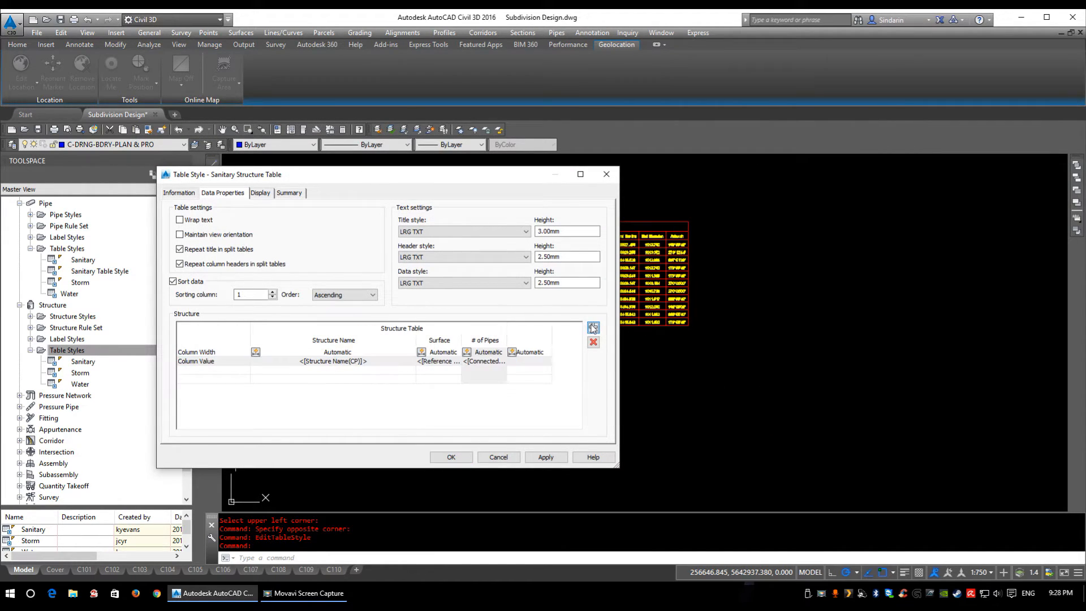
double_click(523, 361)
click(409, 255)
click(489, 174)
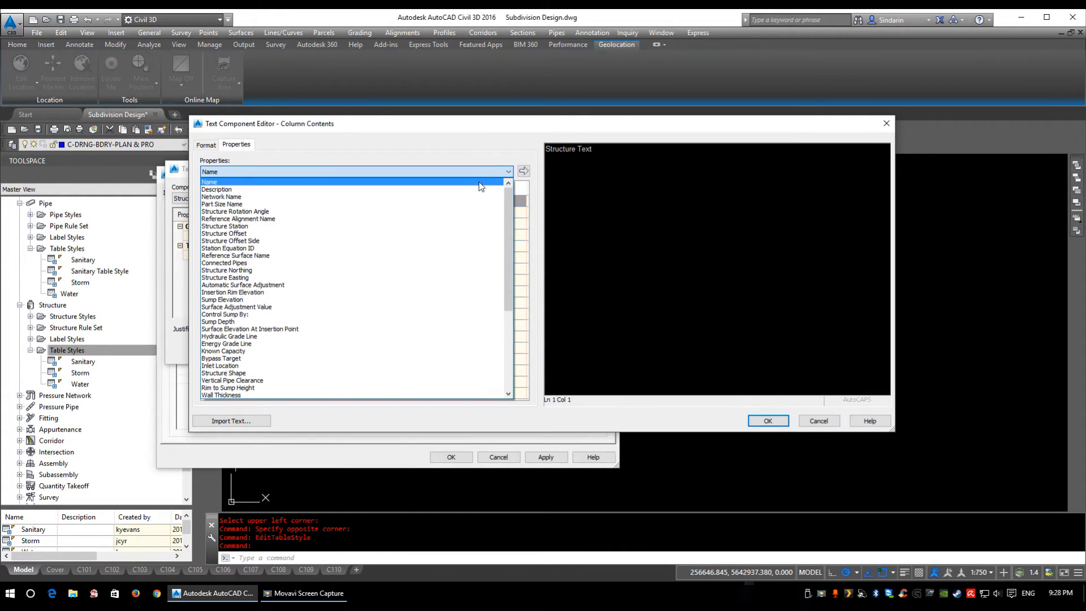
scroll(351, 314, down, 3)
scroll(352, 324, down, 2)
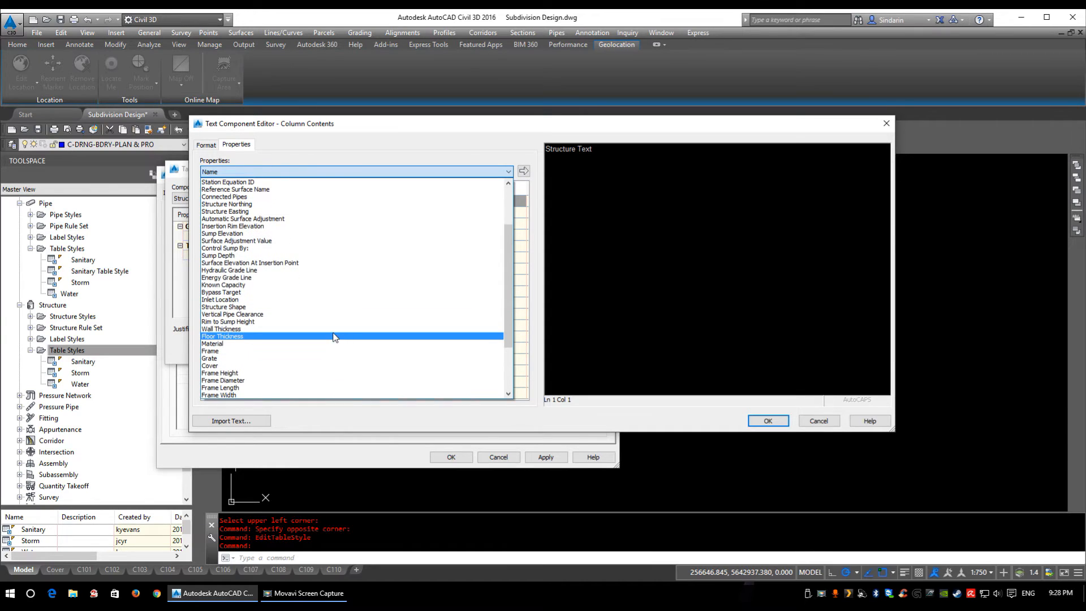
click(307, 321)
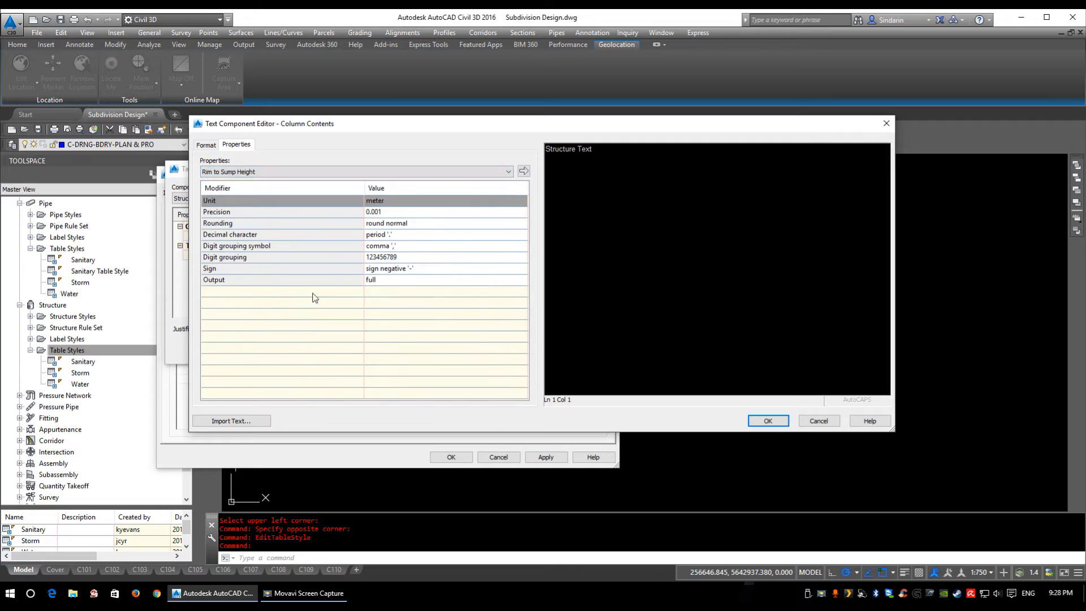
drag(610, 158, 424, 157)
key(Delete)
click(524, 170)
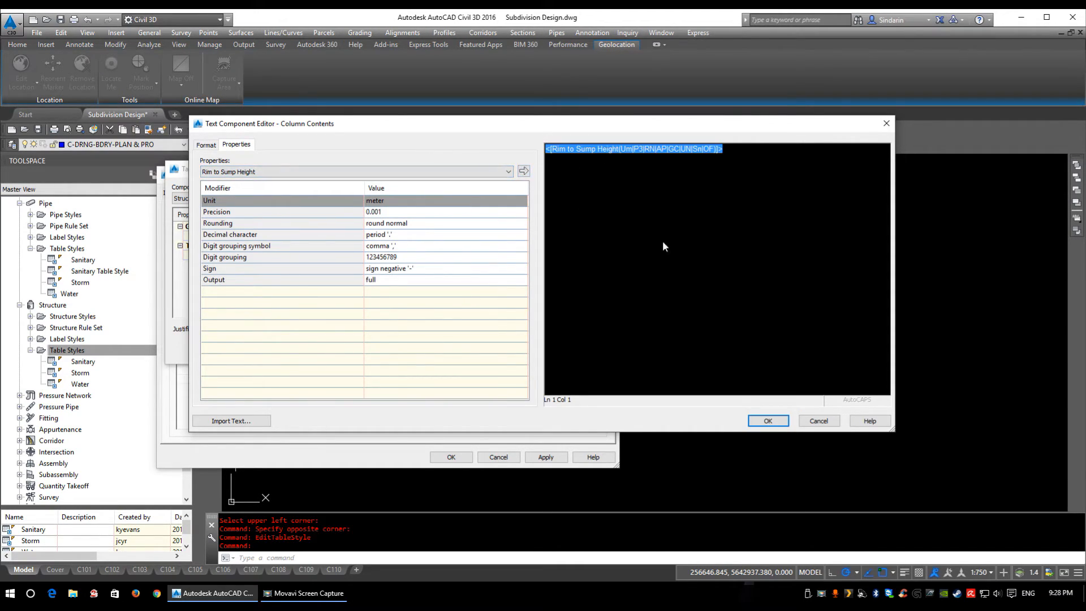
click(768, 422)
Name the rim-to-sump text component "Manhole Height" and center-justify its value
click(364, 236)
text(Manhole Hei)
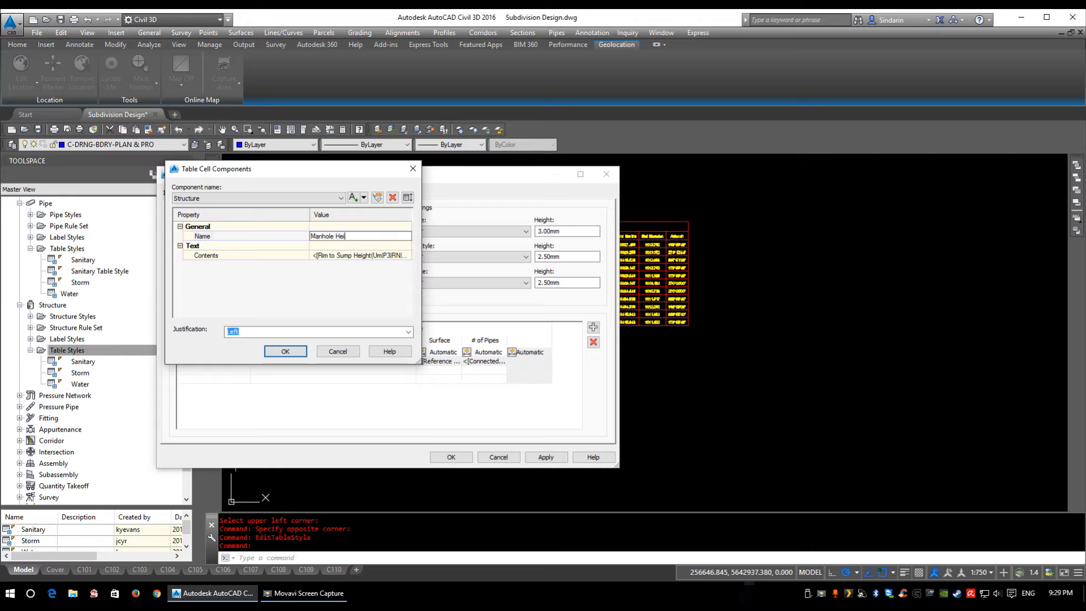
text(ght)
click(273, 332)
click(294, 344)
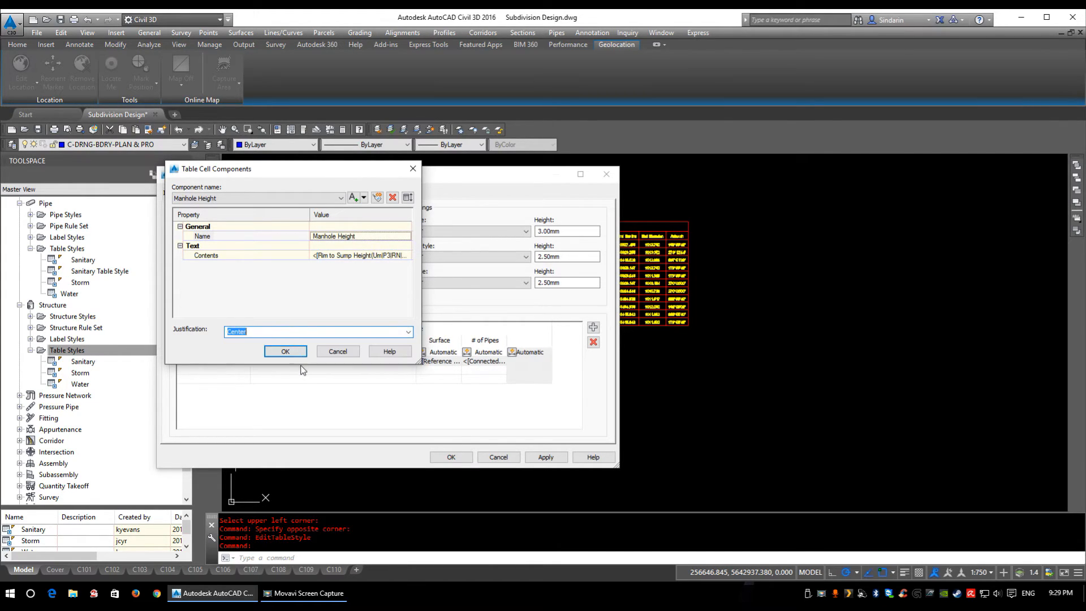
click(291, 351)
Set the rim-to-sump column's heading to "Manhole Height"
double_click(531, 342)
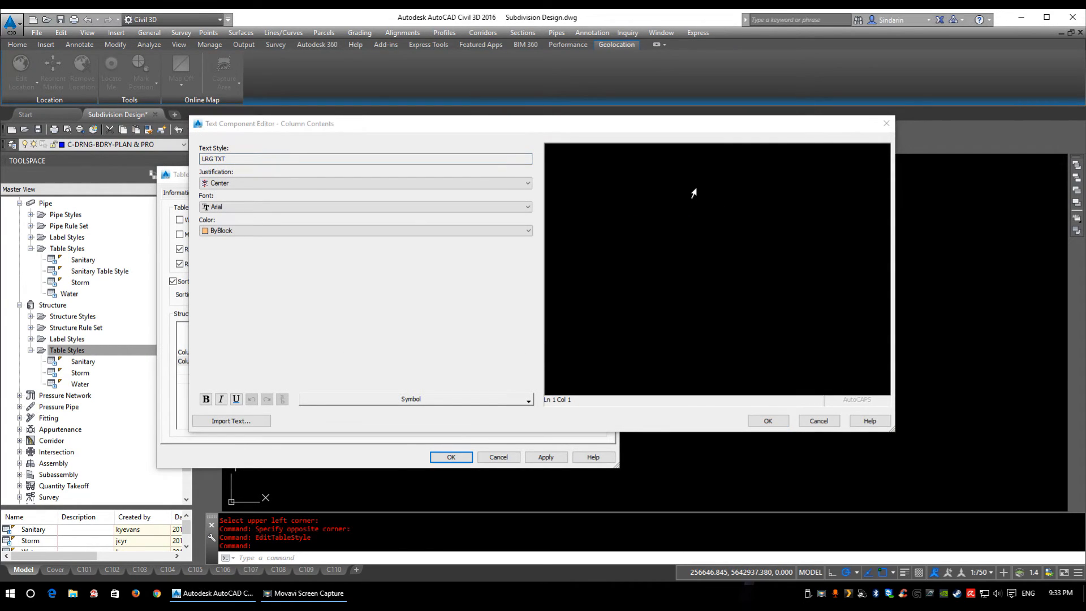
click(694, 193)
text(Manhole Height)
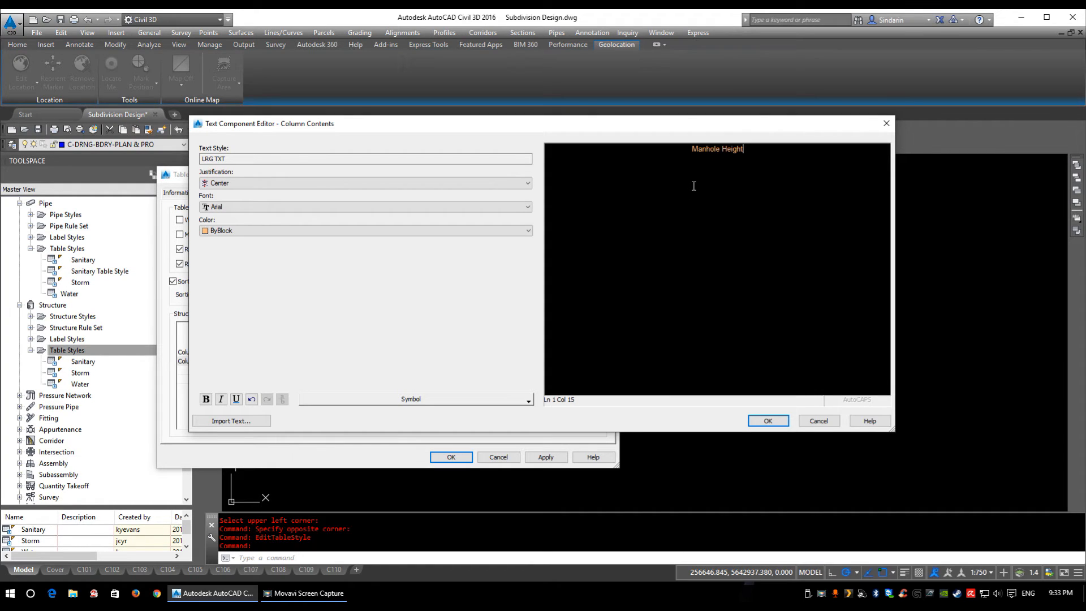
click(768, 421)
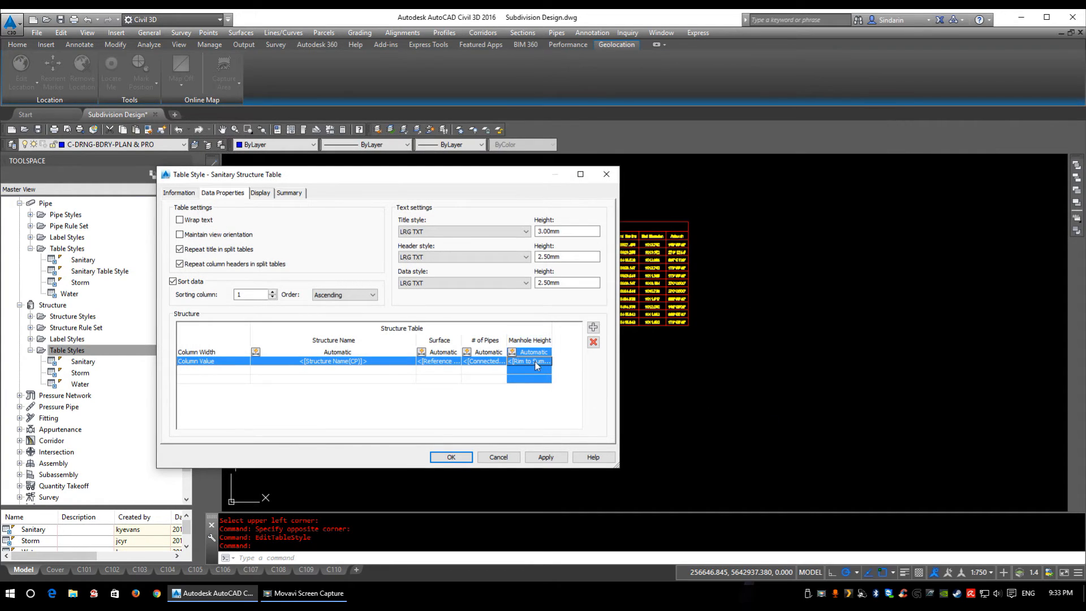
Assign every display component of the Sanitary Structure Table style, from Overall Border through Data Text, to layer C-TABL
click(261, 194)
click(184, 258)
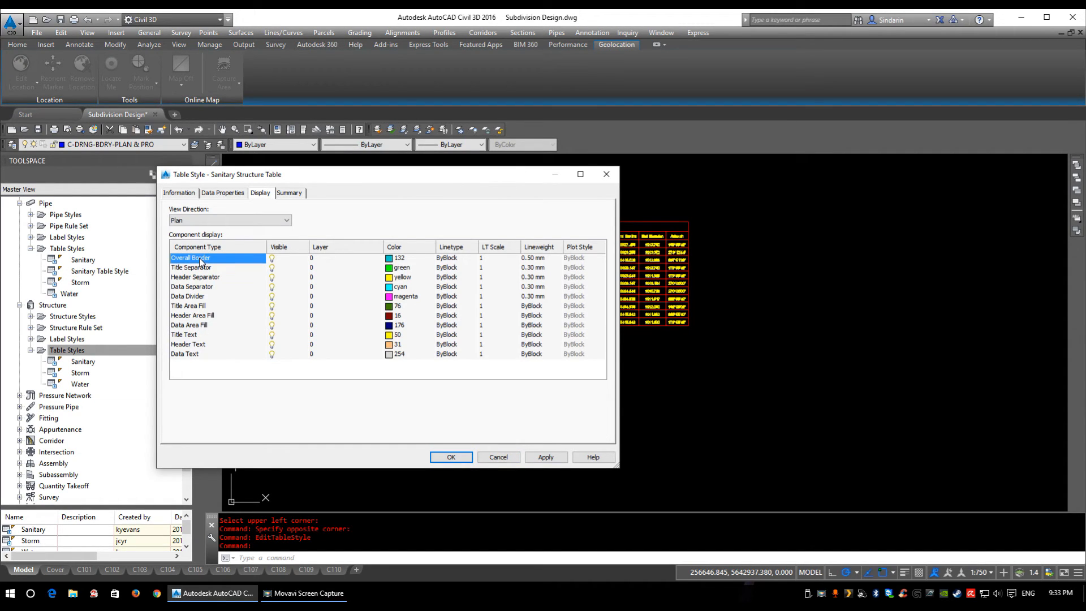
shift+click(203, 355)
click(314, 258)
scroll(437, 326, down, 10)
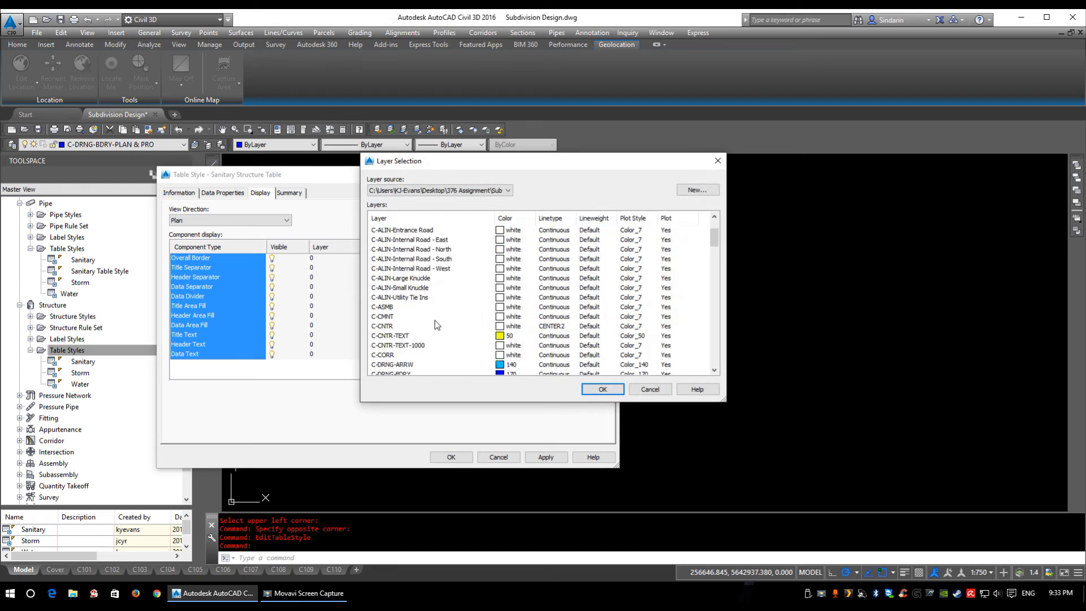
scroll(435, 327, down, 10)
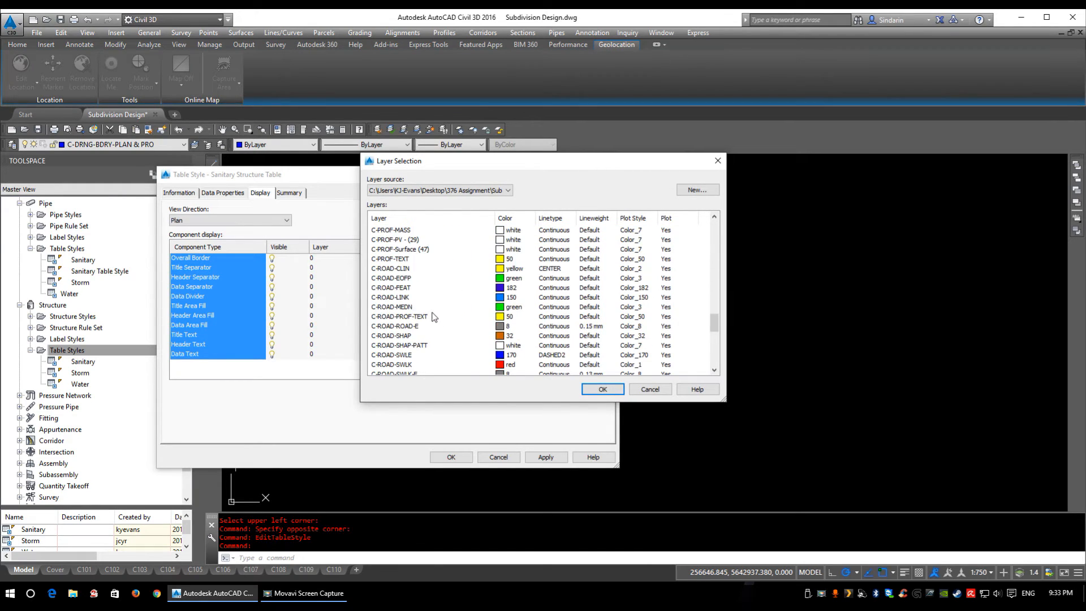
scroll(403, 256, down, 5)
click(424, 320)
click(603, 389)
Set the color of the overall border, the title, header and data separators, and the data divider to red
click(212, 259)
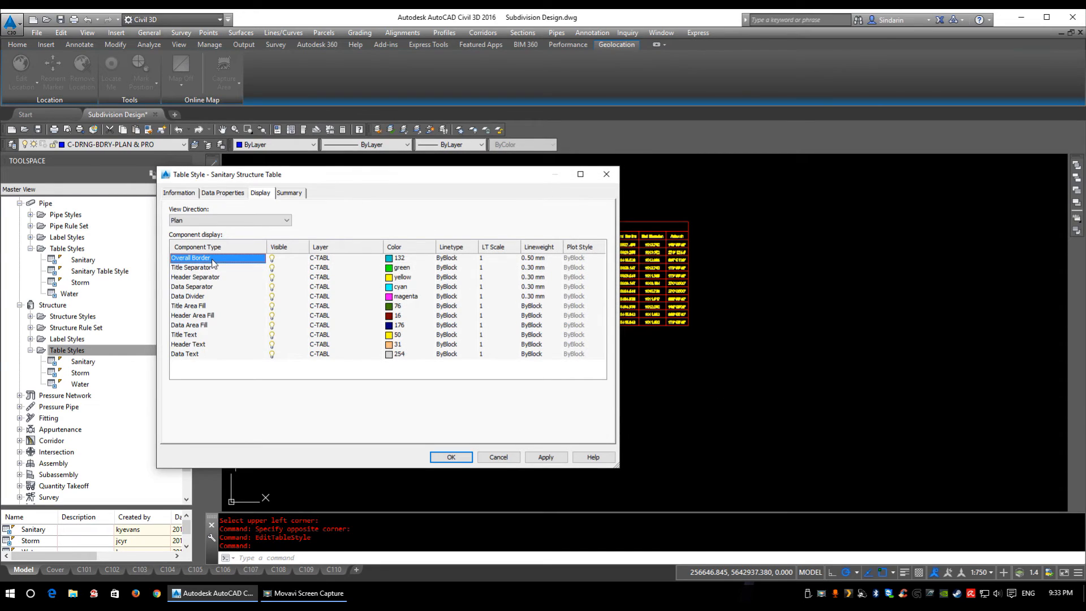
shift+click(192, 294)
click(208, 259)
shift+click(196, 296)
click(398, 270)
text(red)
key(Return)
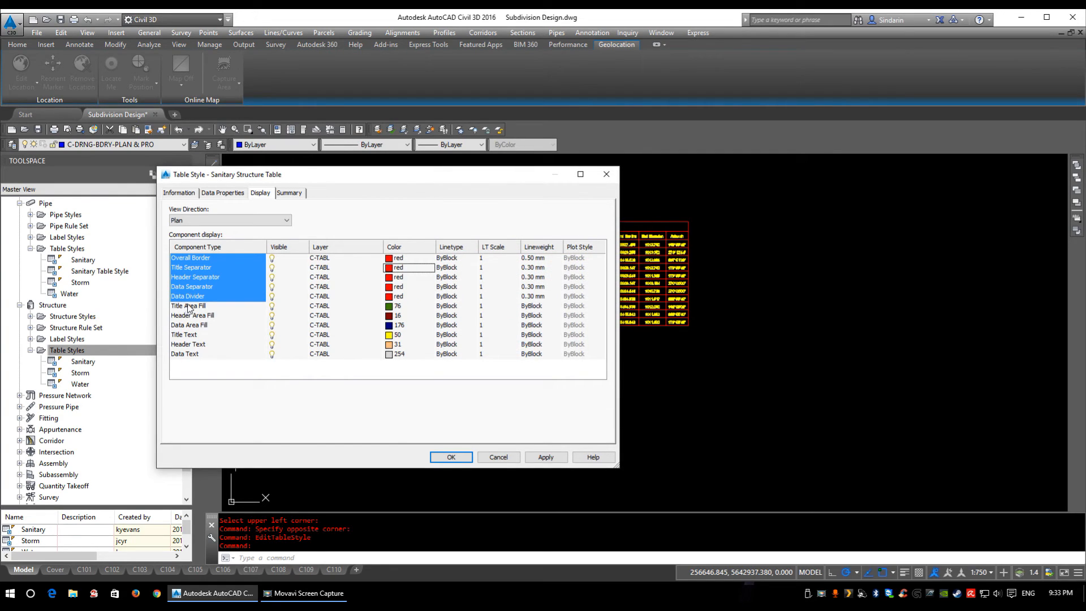
Turn off the visibility of the title, header and data area fills and set their color to 255
click(189, 306)
shift+click(199, 325)
click(283, 306)
click(390, 312)
text(25)
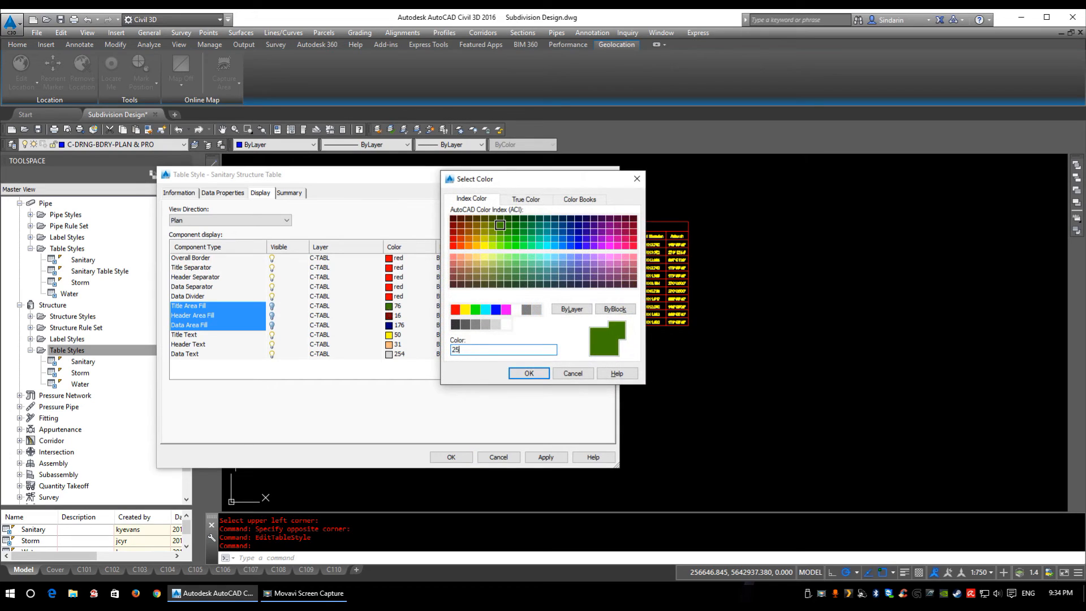
text(5)
key(Return)
Set the title, header and data text color to yellow and save the table style
click(195, 335)
shift+click(190, 356)
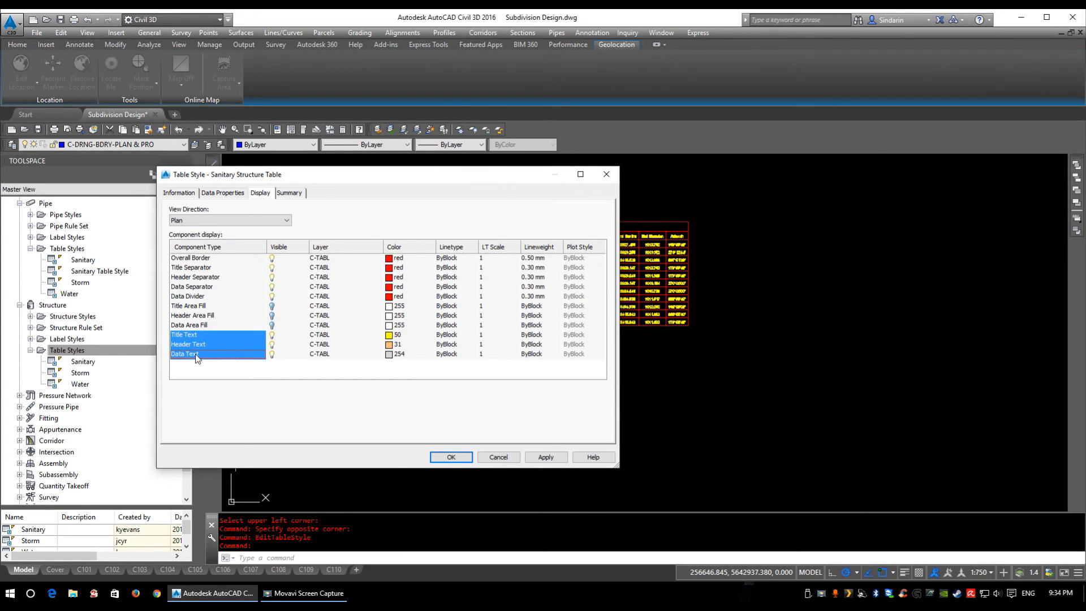
click(389, 335)
key(Return)
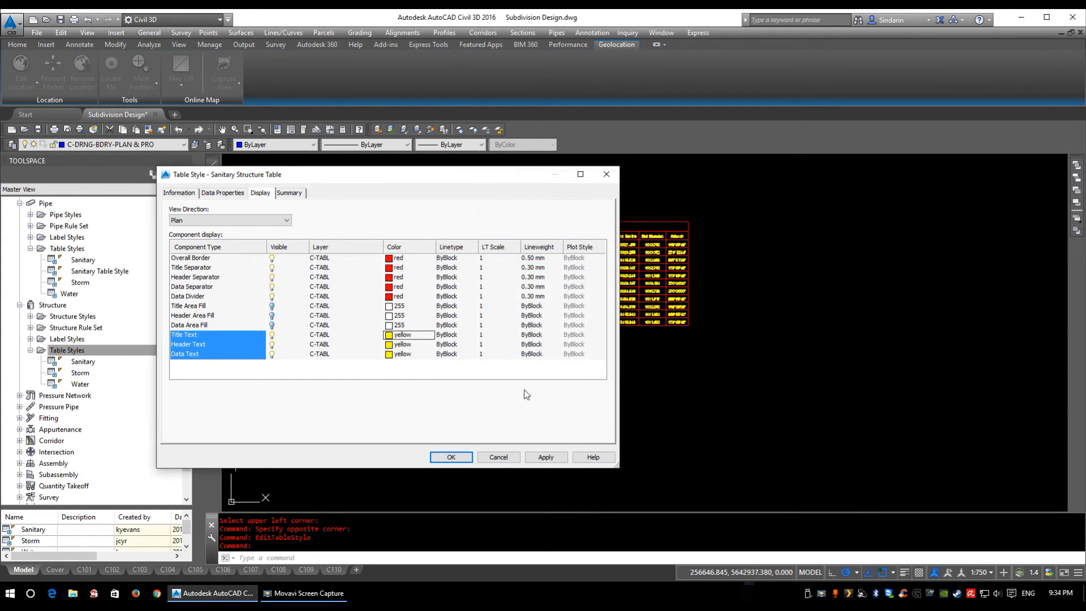
click(451, 457)
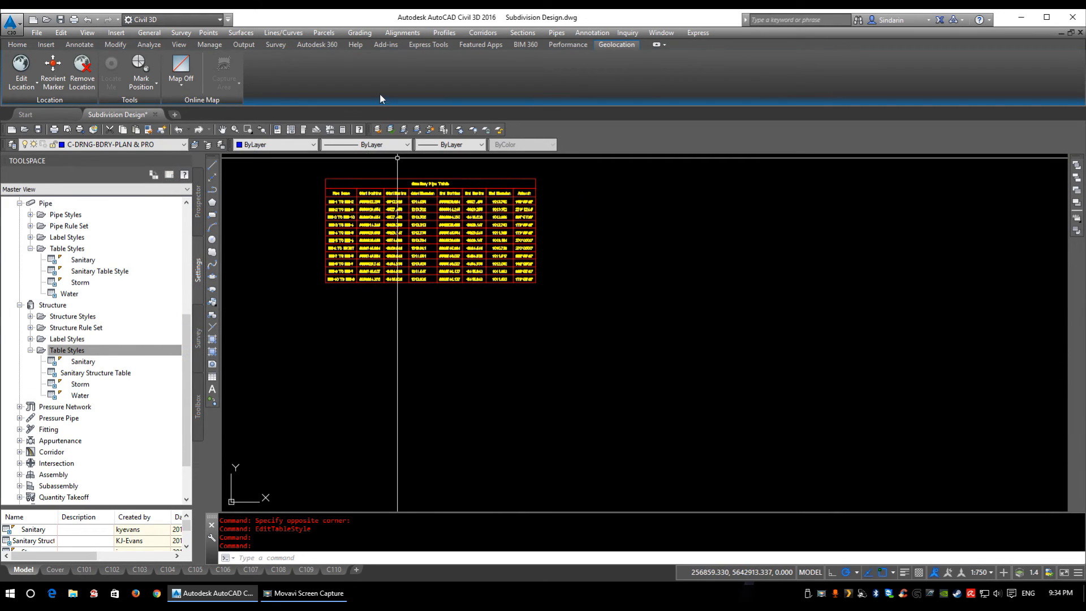
Add a Sanitary network structure table in the Sanitary Structure Table style with maximum 50 rows per table, placed right of the Sanitary Pipe Table
click(556, 33)
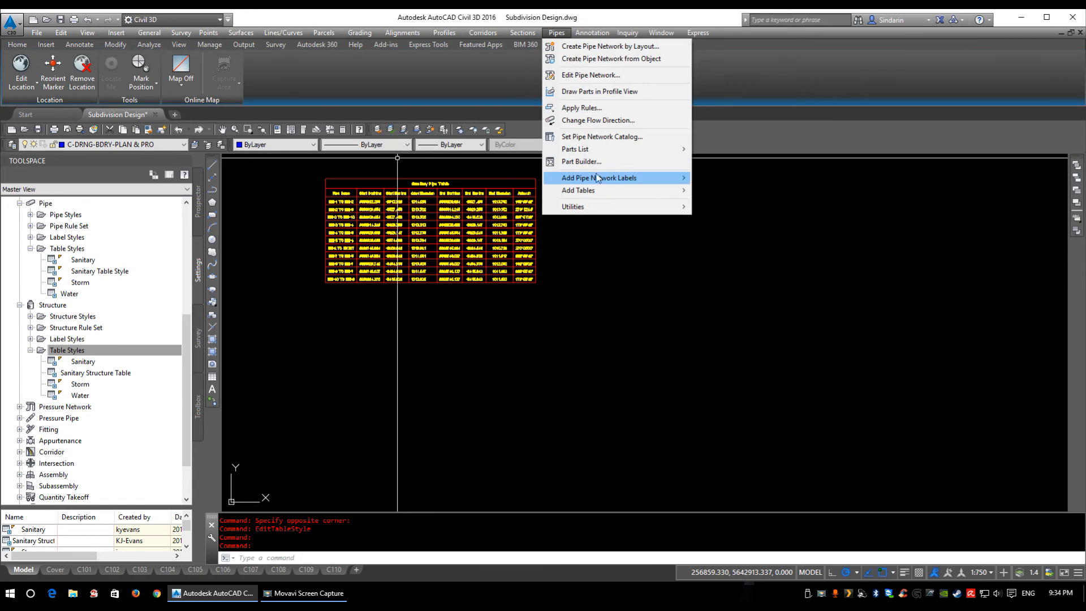
mouse_move(597, 191)
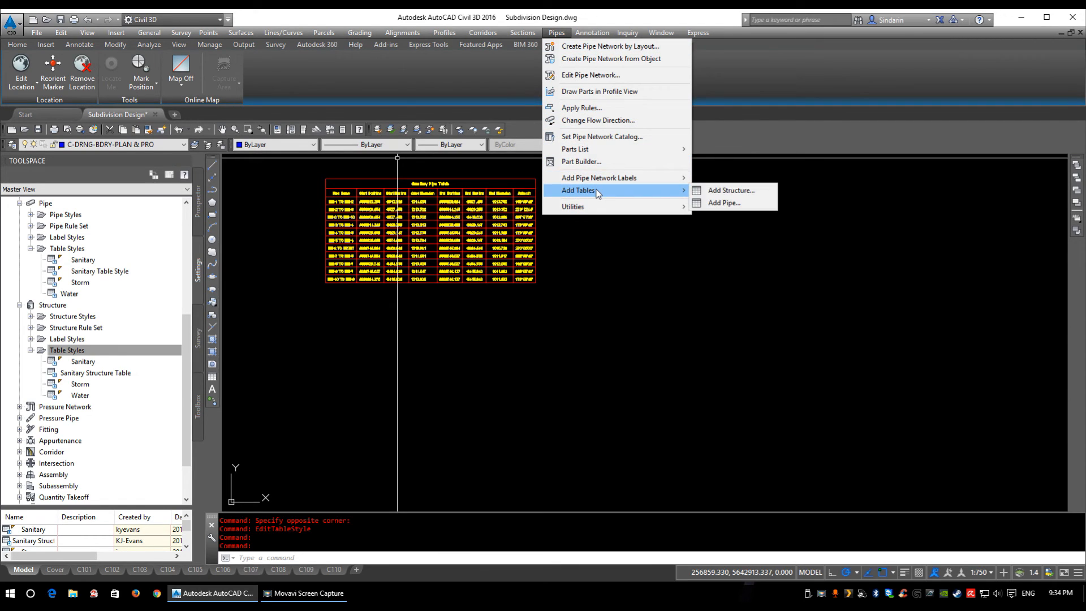
click(753, 191)
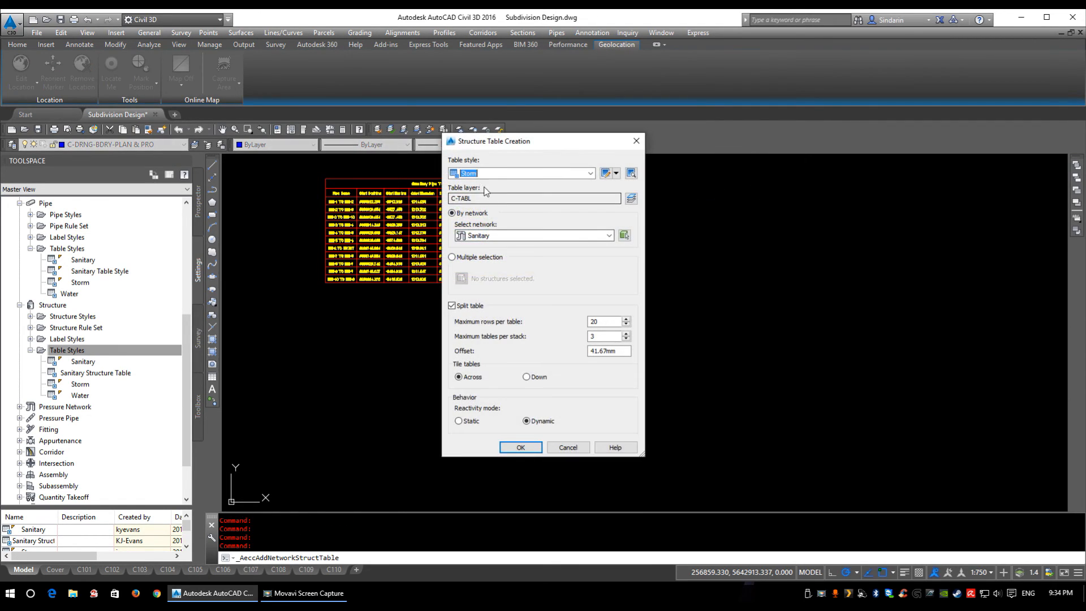
click(591, 174)
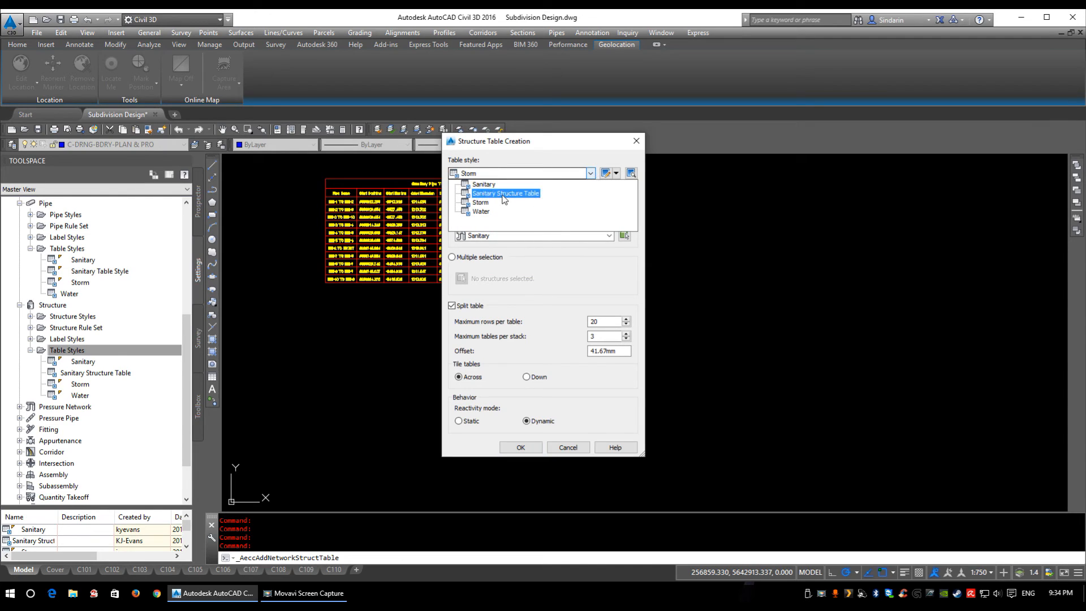
click(503, 195)
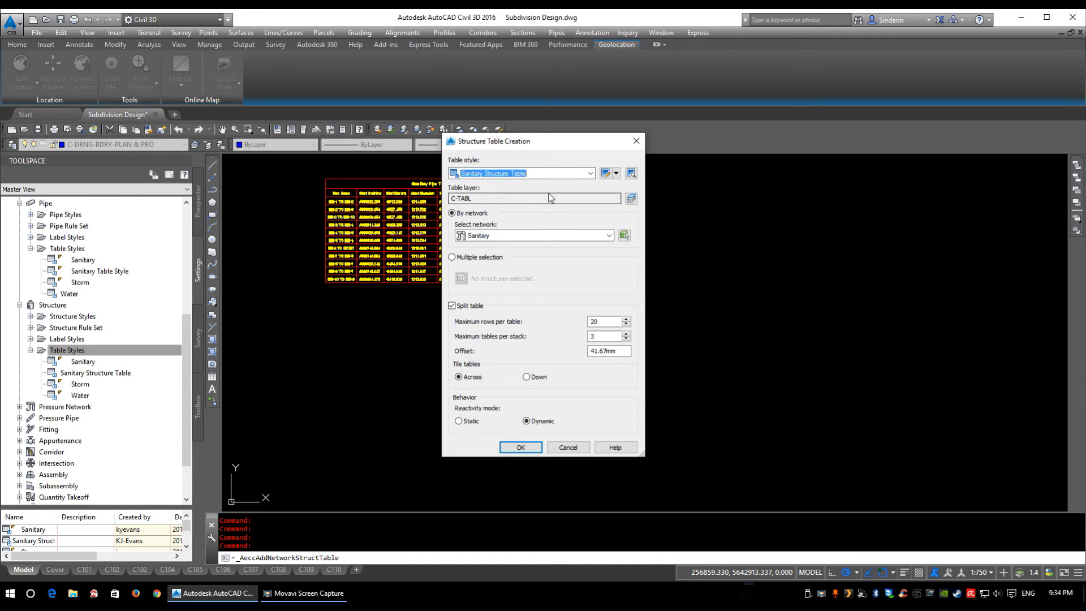
drag(475, 198, 467, 198)
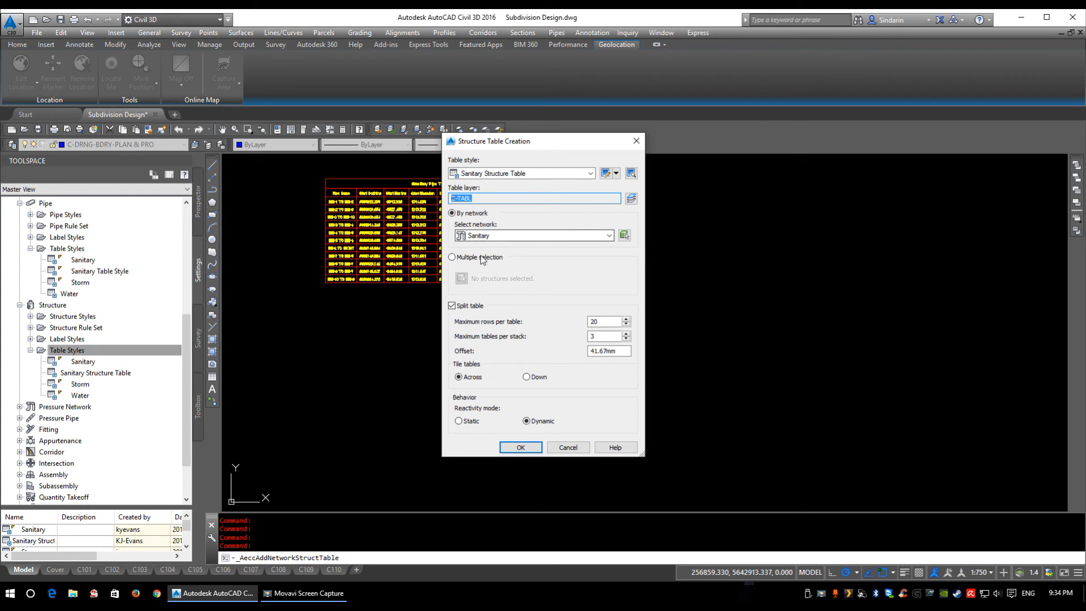
drag(612, 322, 552, 320)
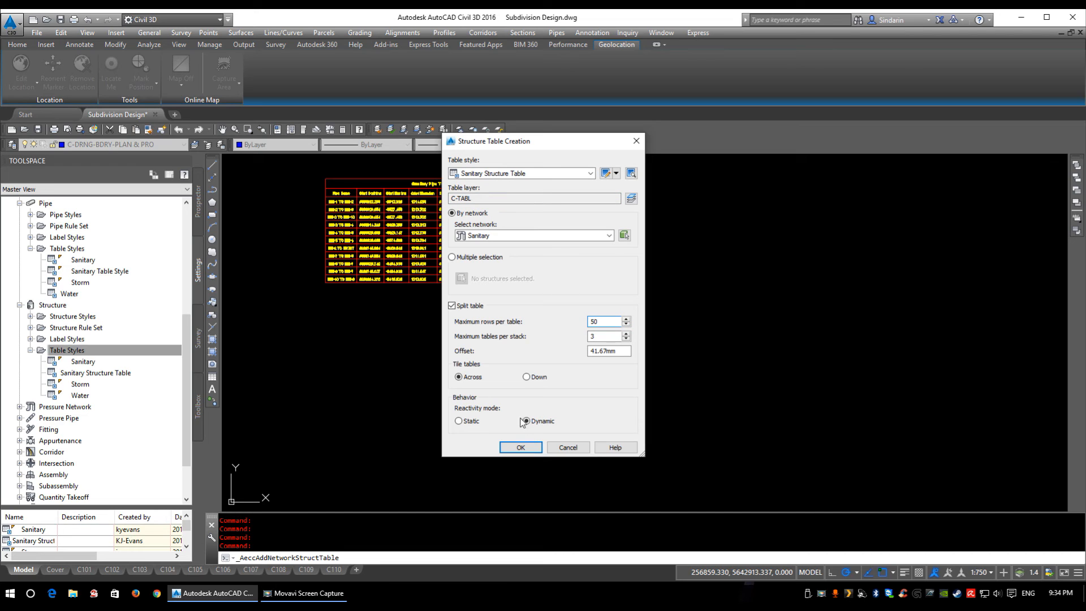
click(520, 447)
click(567, 189)
Examine the new structure table's columns and rows and its placement beside the Sanitary Pipe Table
scroll(684, 193, up, 4)
scroll(523, 226, up, 2)
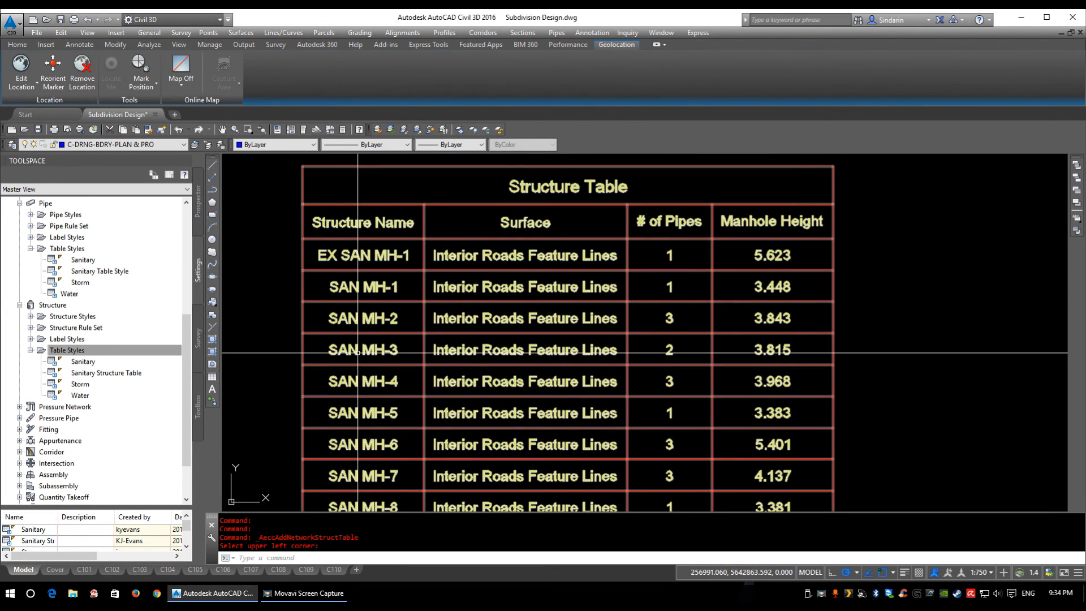
middle_drag(380, 387, 362, 305)
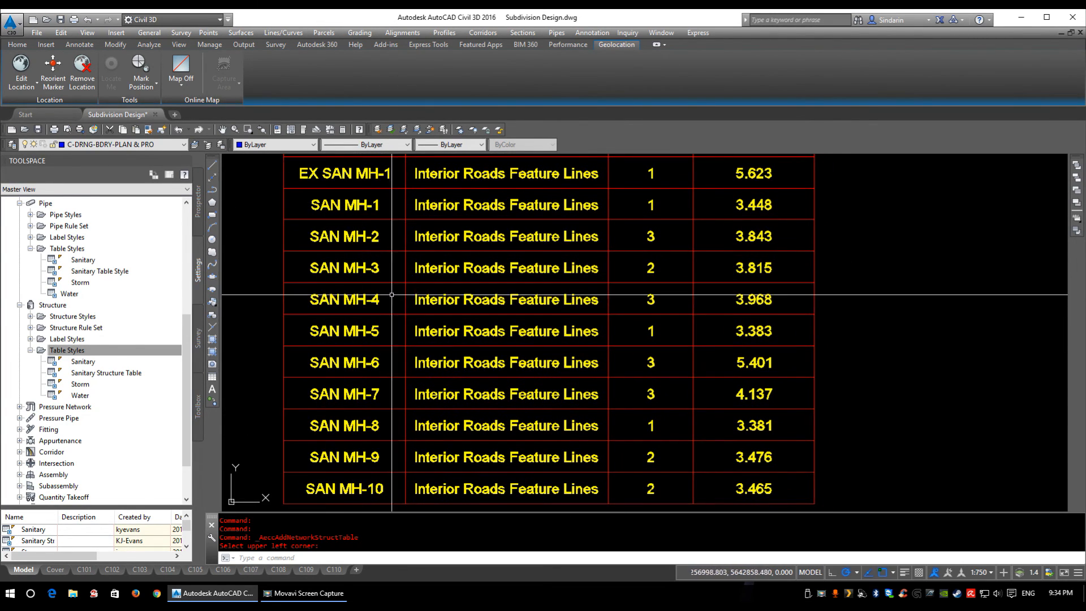
middle_drag(447, 331, 437, 404)
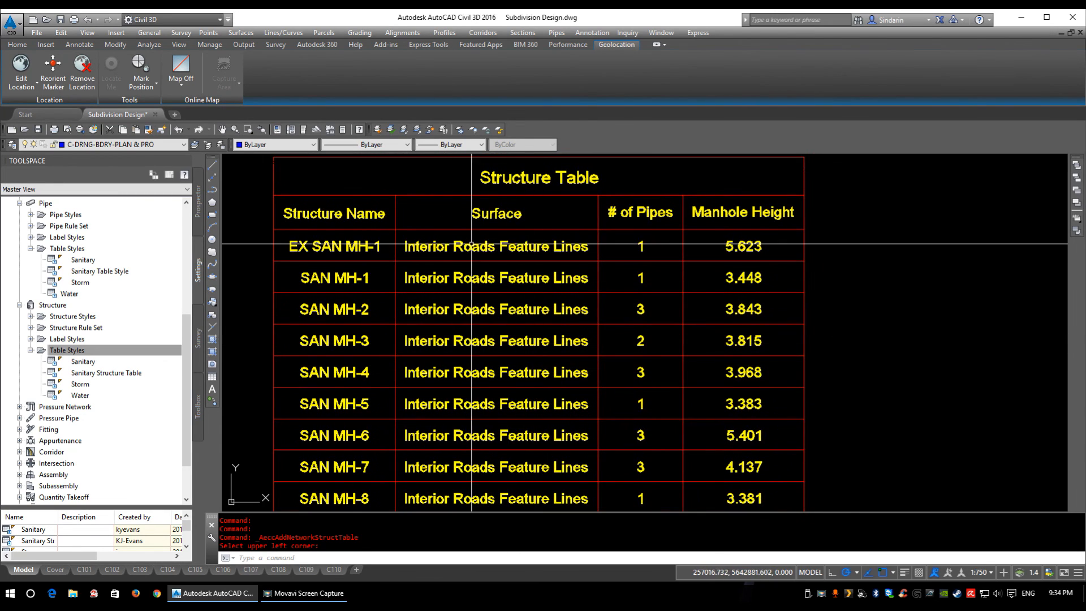
scroll(495, 370, down, 2)
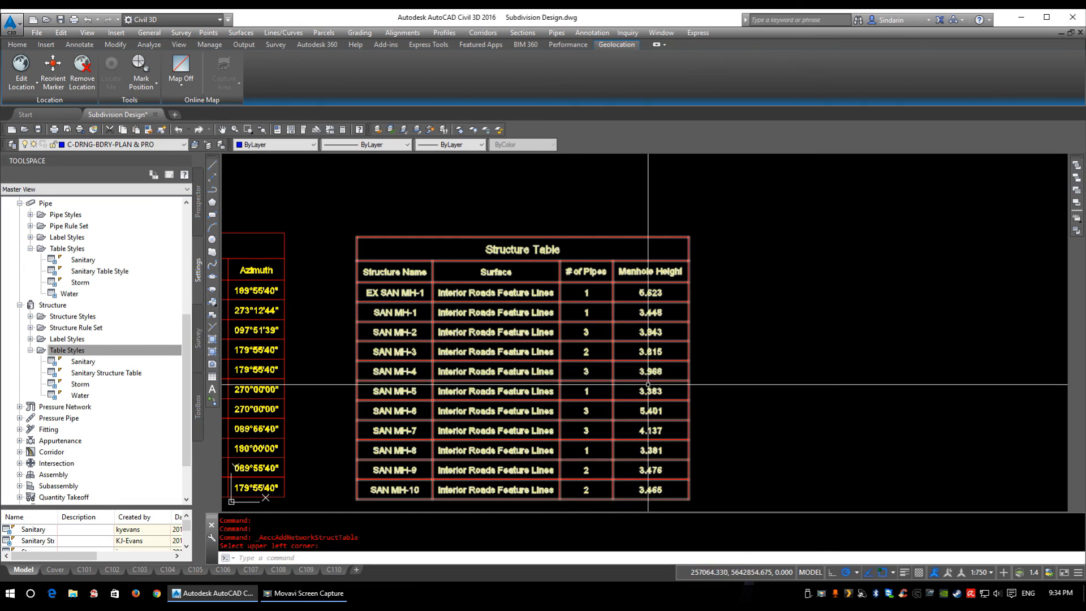
scroll(604, 359, down, 4)
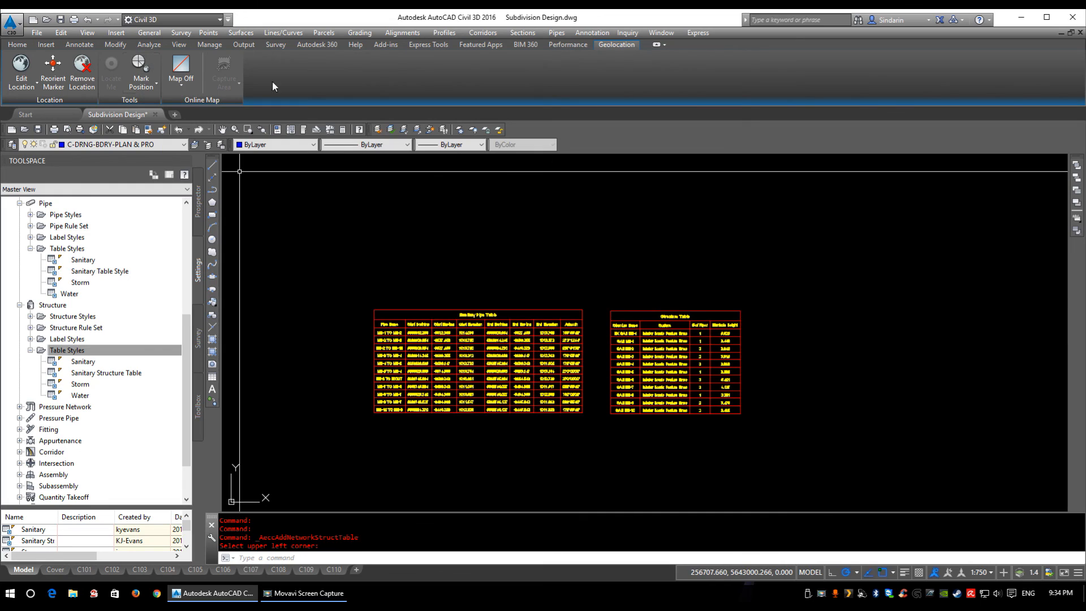
middle_drag(696, 397, 700, 358)
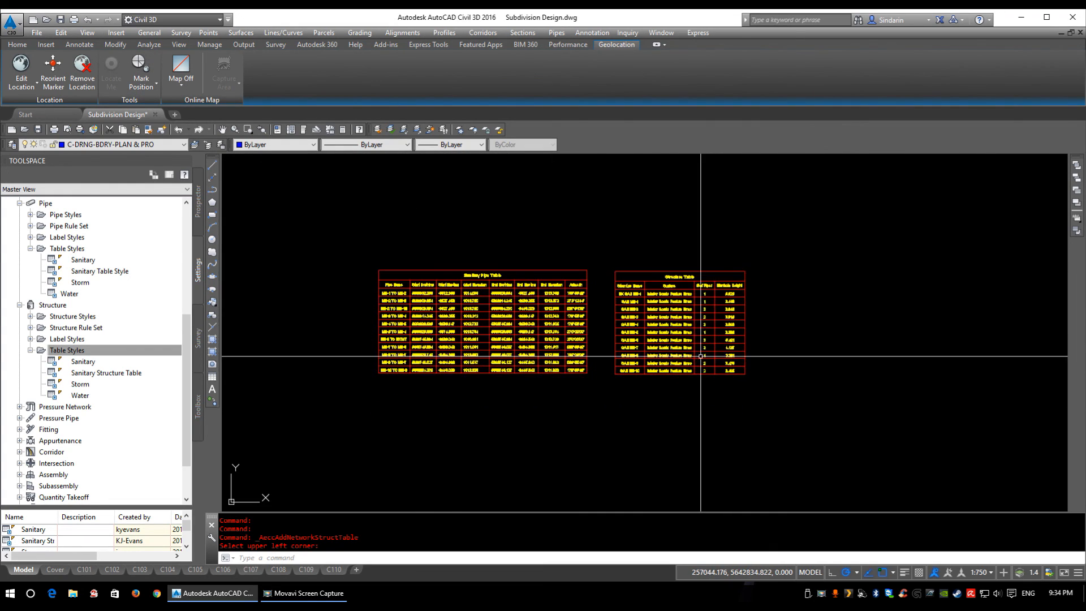